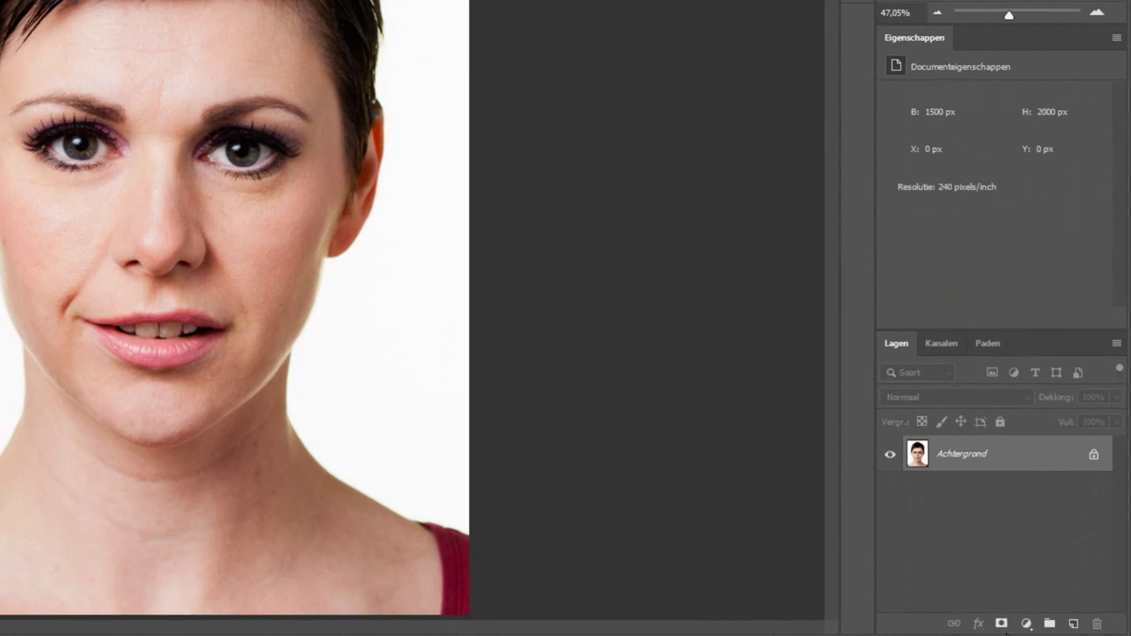
- Add a Kleurtoon/verzadiging adjustment layer with Verzadiging dragged to -100
click(1028, 624)
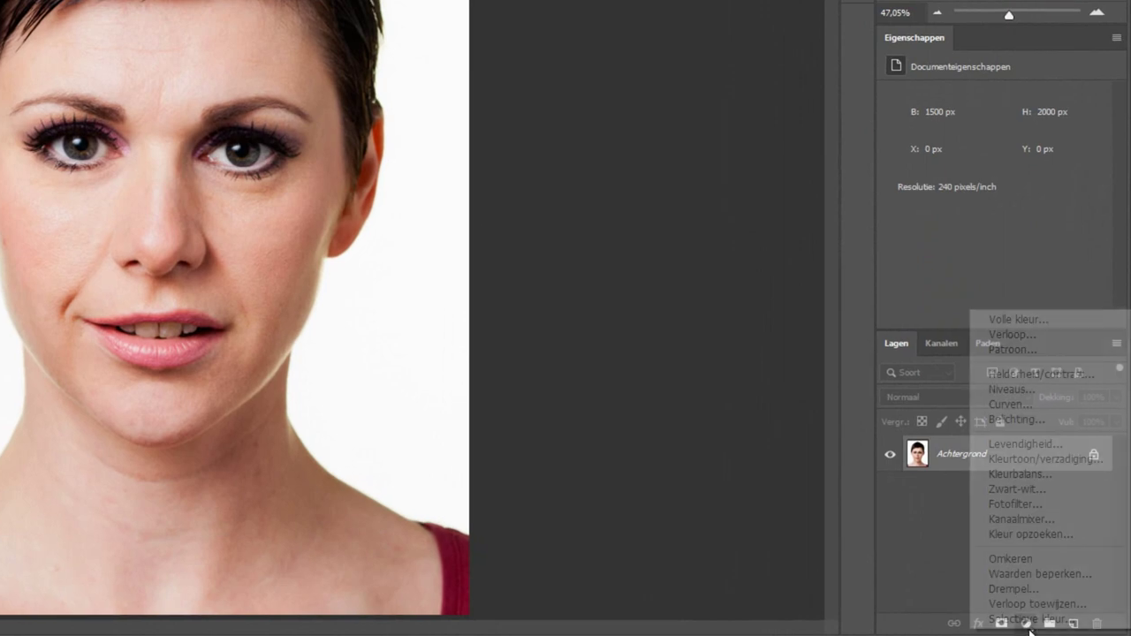
click(1054, 459)
drag(950, 194, 834, 202)
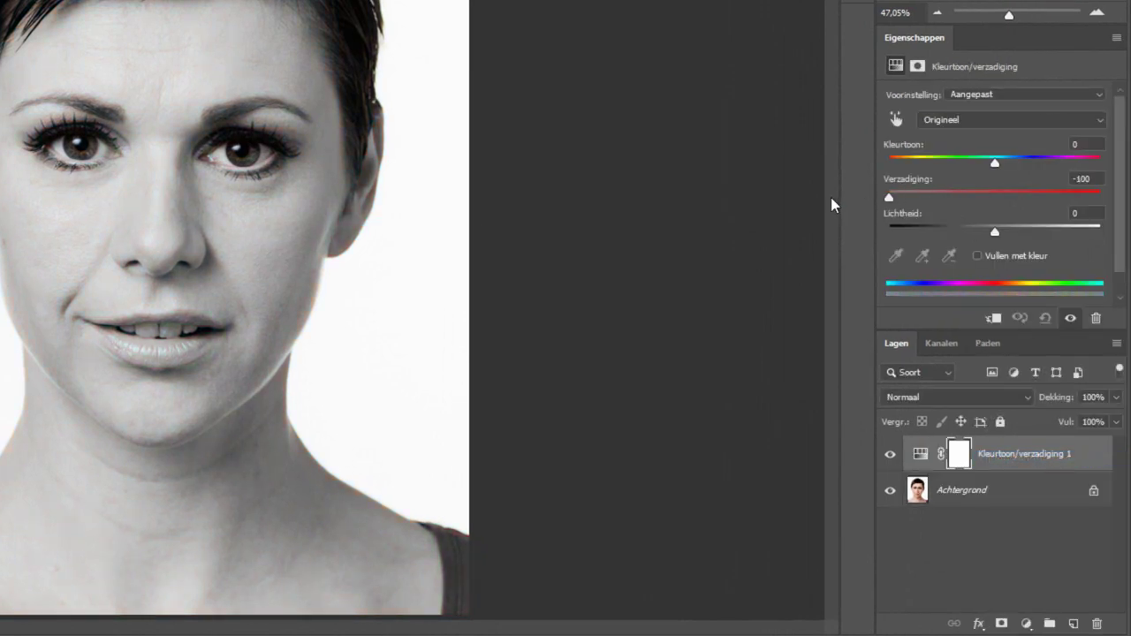
click(945, 578)
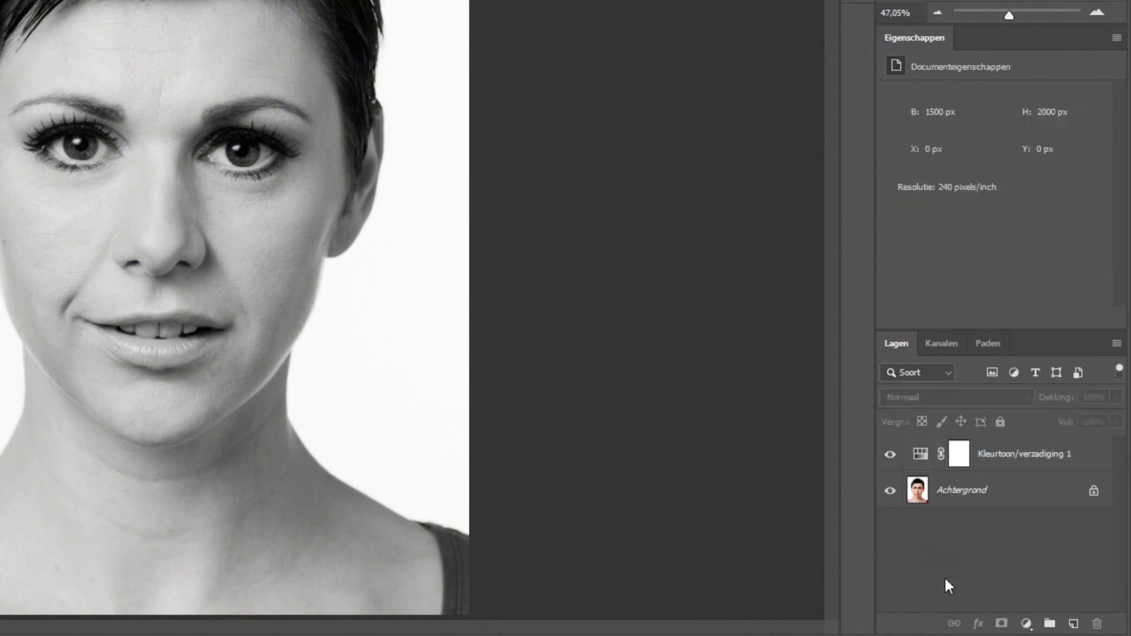
- Add a Niveaus adjustment layer with input levels 52, 3,57 and 210
click(1027, 625)
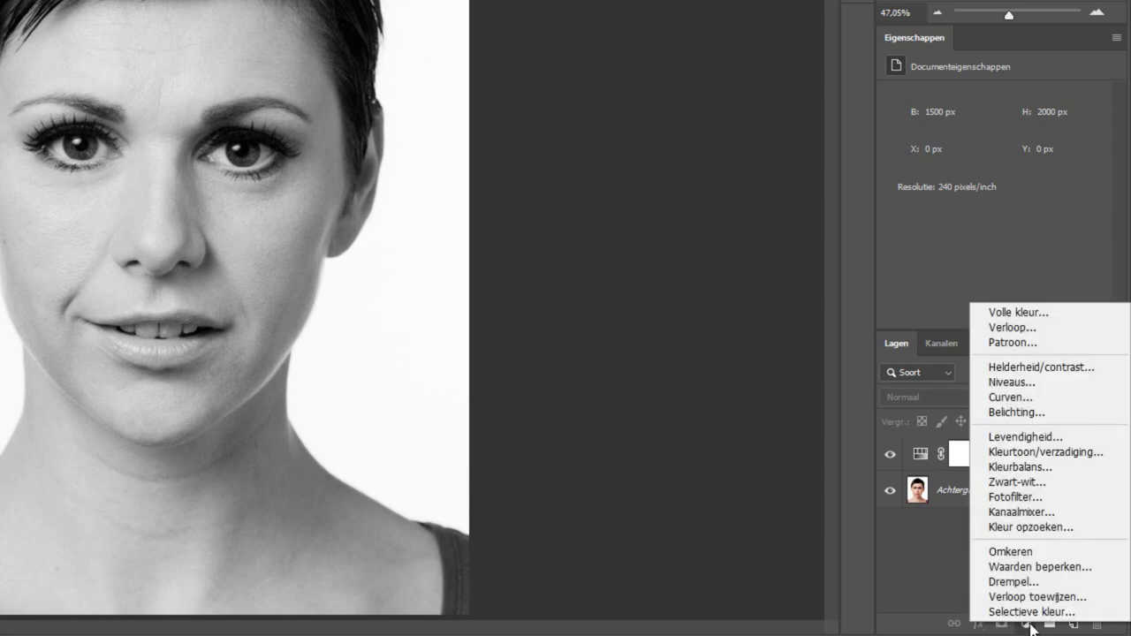
click(1015, 383)
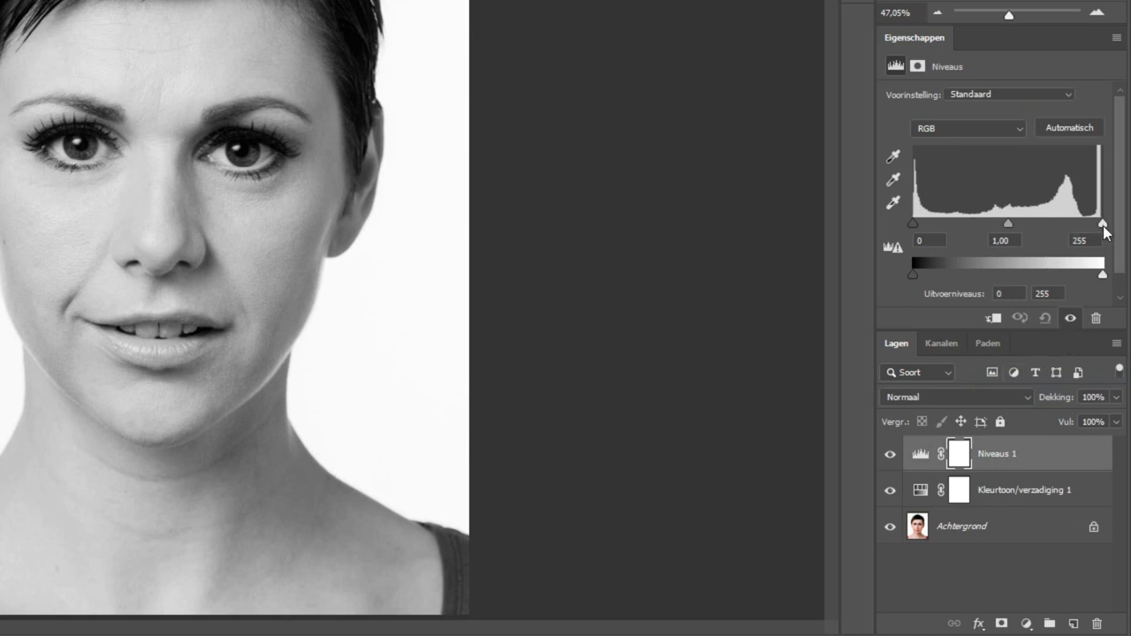
drag(1102, 224, 1068, 223)
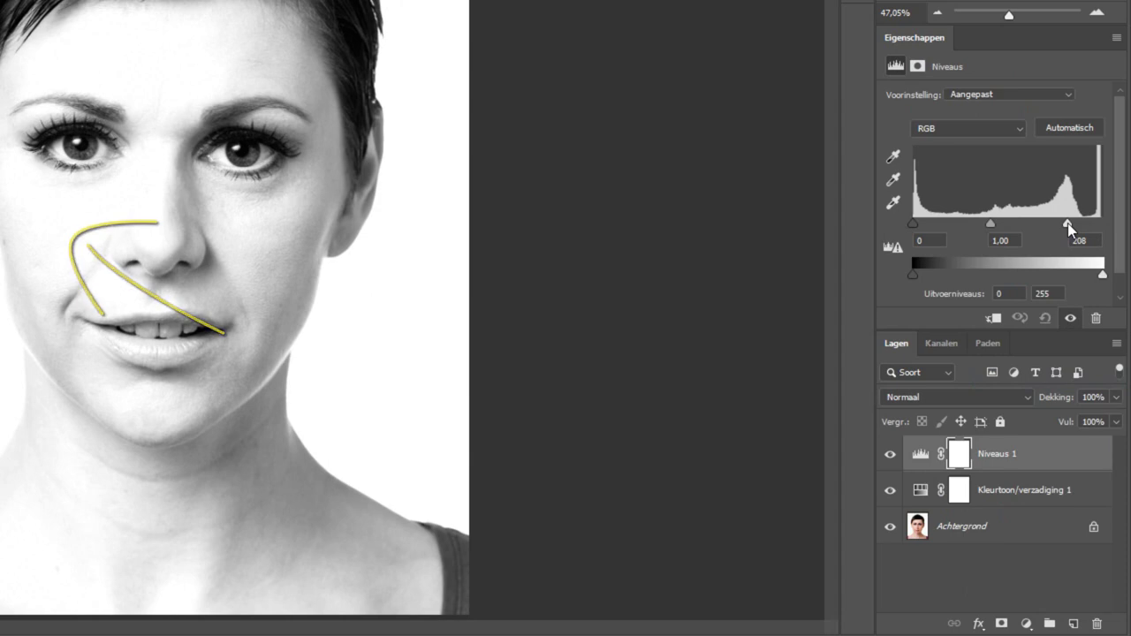
mouse_move(1068, 223)
mouse_down()
mouse_move(1028, 223)
mouse_move(1069, 216)
mouse_up()
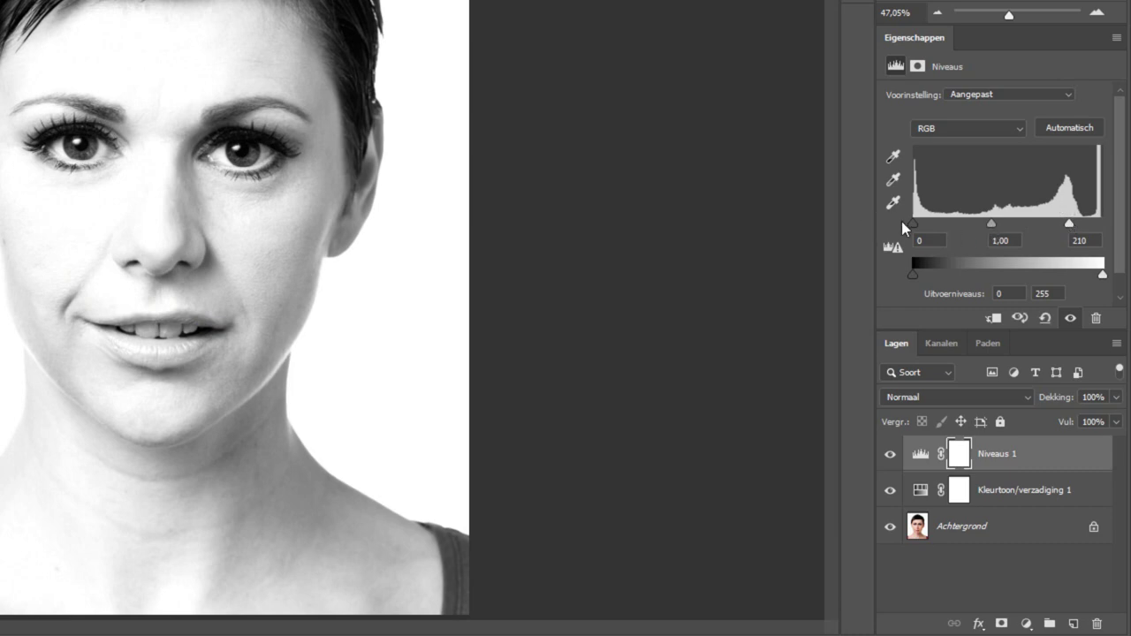
drag(914, 225, 952, 225)
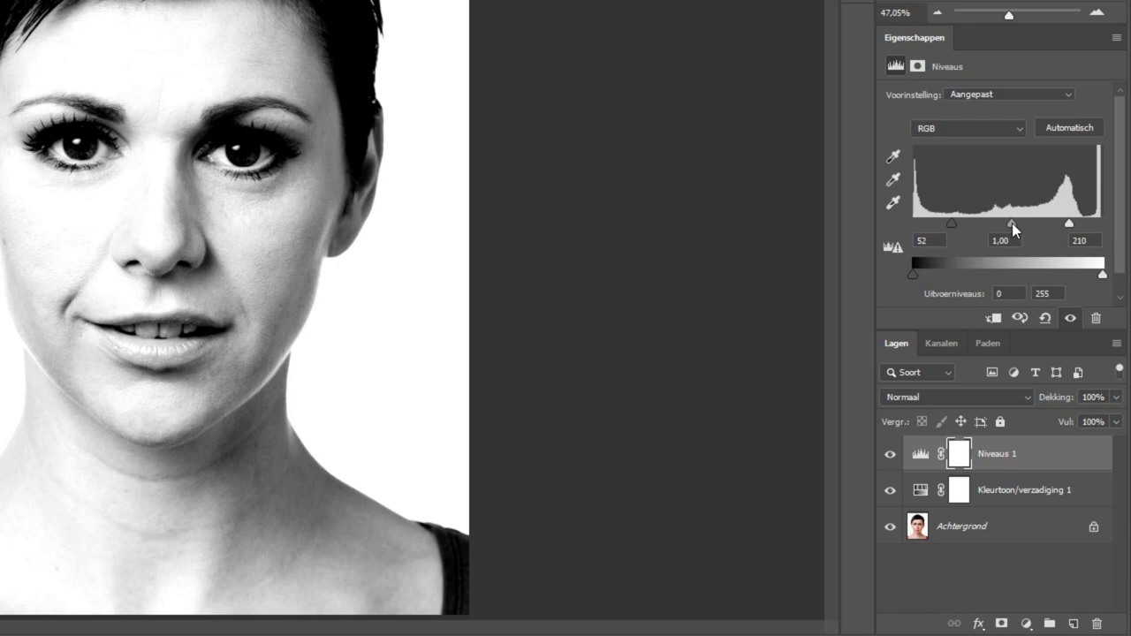
drag(1012, 224, 963, 224)
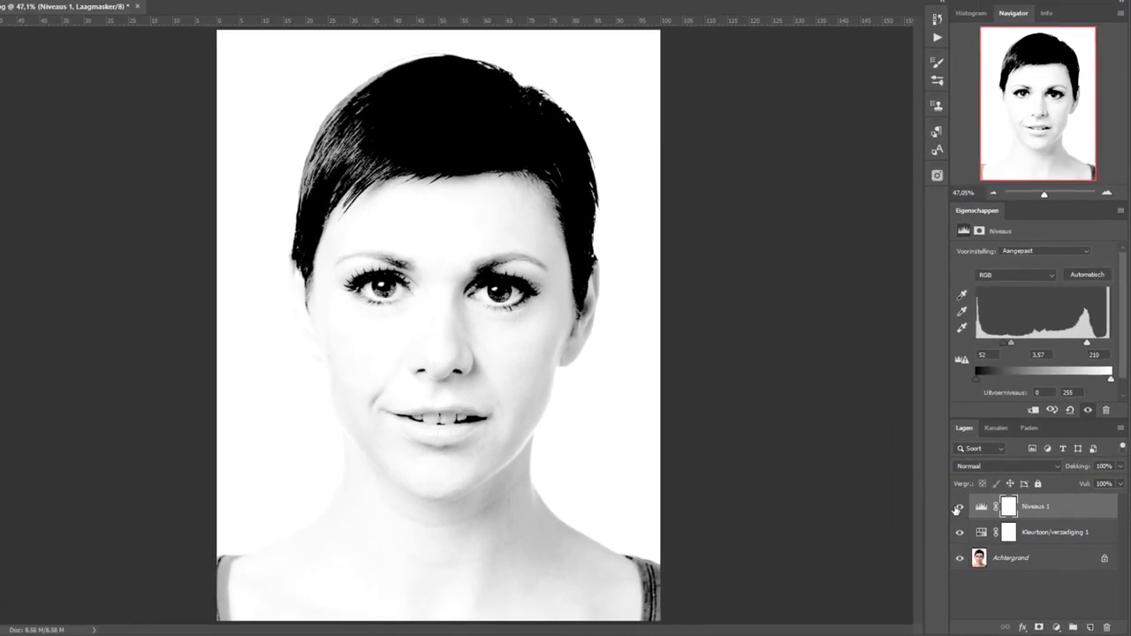
- With Niveaus 1 visible, set a soft brush: hardness 0%, opacity 12%, size 250
click(959, 509)
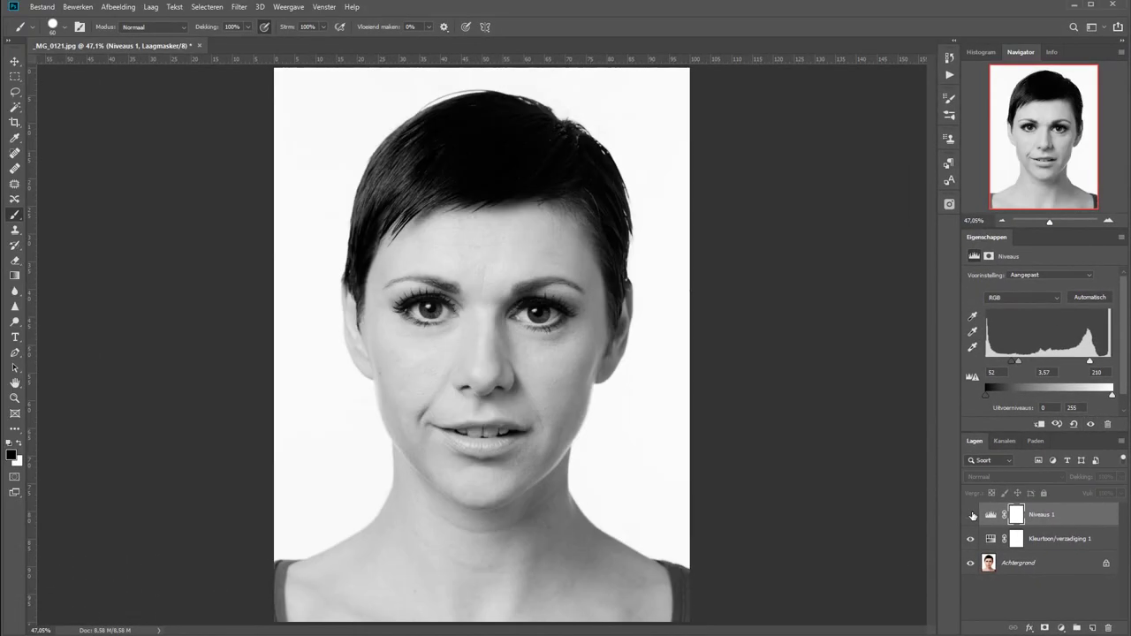
click(972, 515)
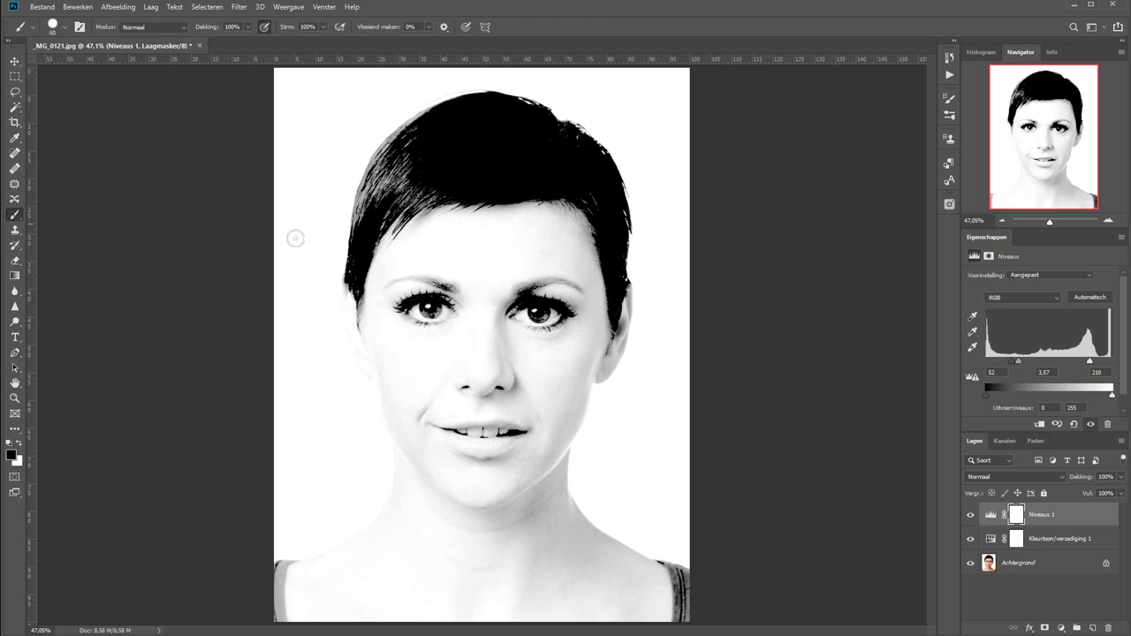
right_click(308, 240)
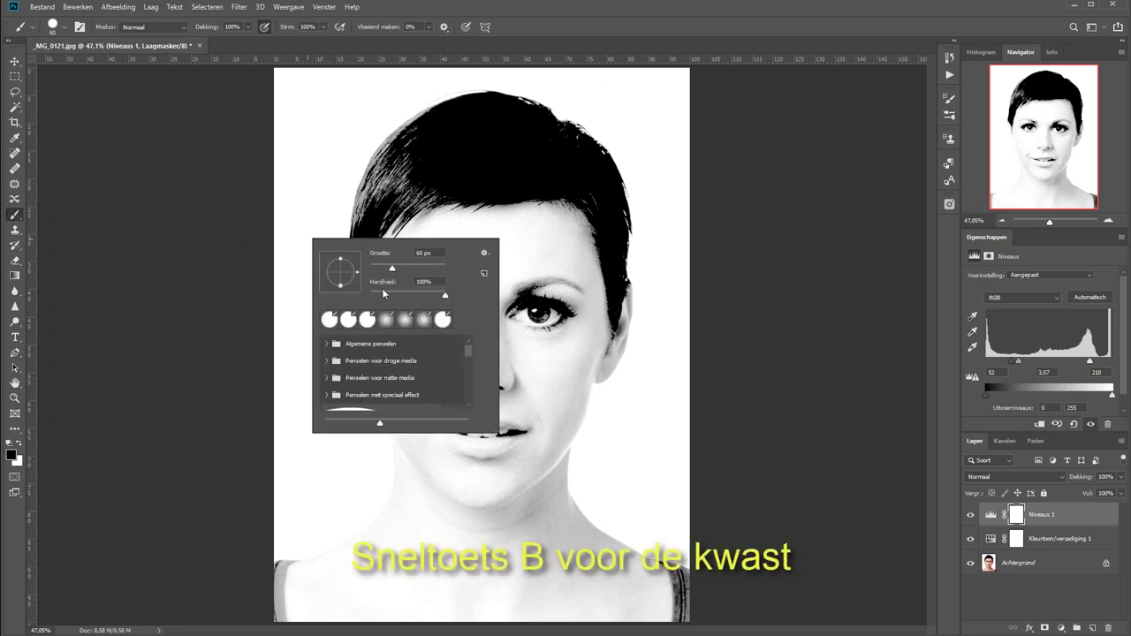
drag(381, 295, 347, 297)
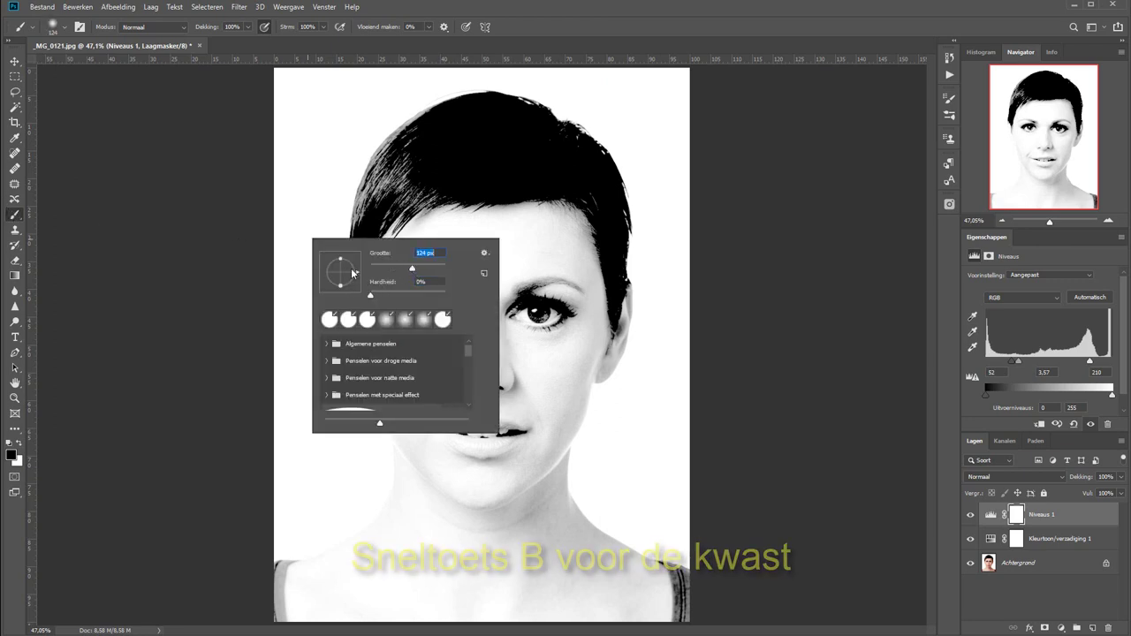
click(232, 242)
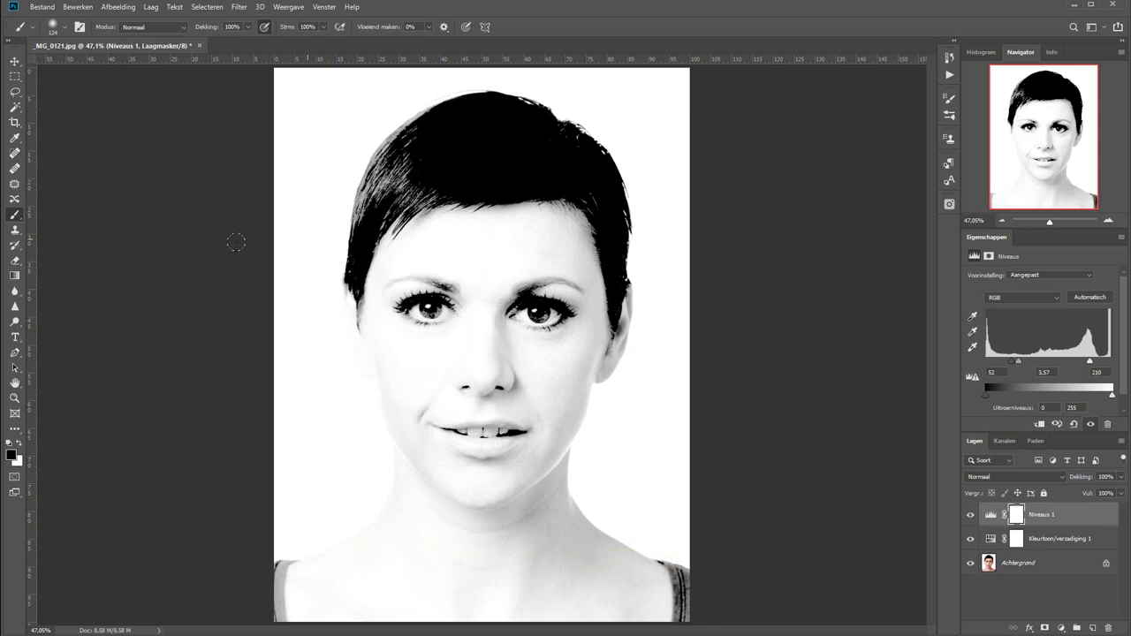
drag(206, 29, 205, 32)
key(bracketright)
key(bracketright)
key(bracketright)
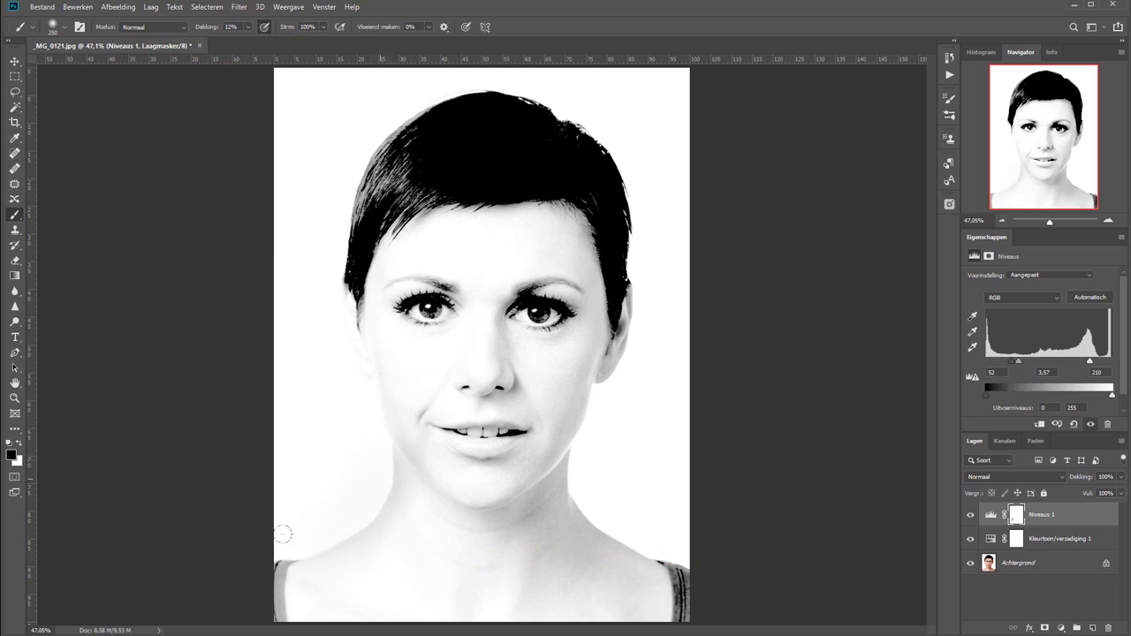
- Paint black on the Niveaus 1 mask along the neck and both ears, then compare
drag(581, 470, 608, 516)
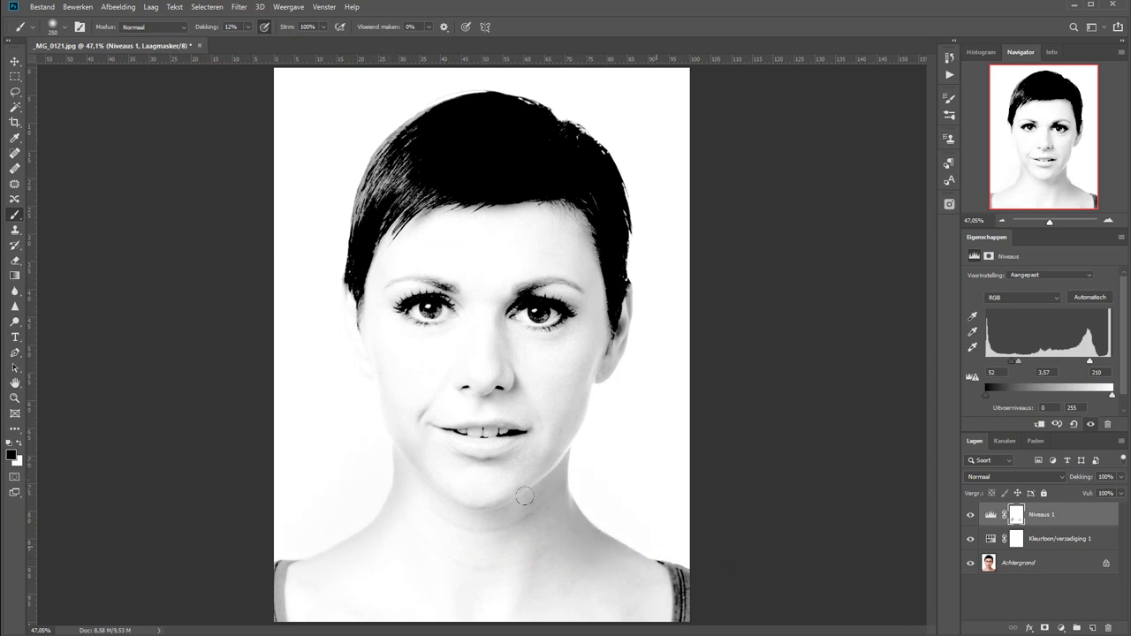
key(bracketleft)
key(bracketleft)
key(bracketleft)
key(bracketright)
key(bracketright)
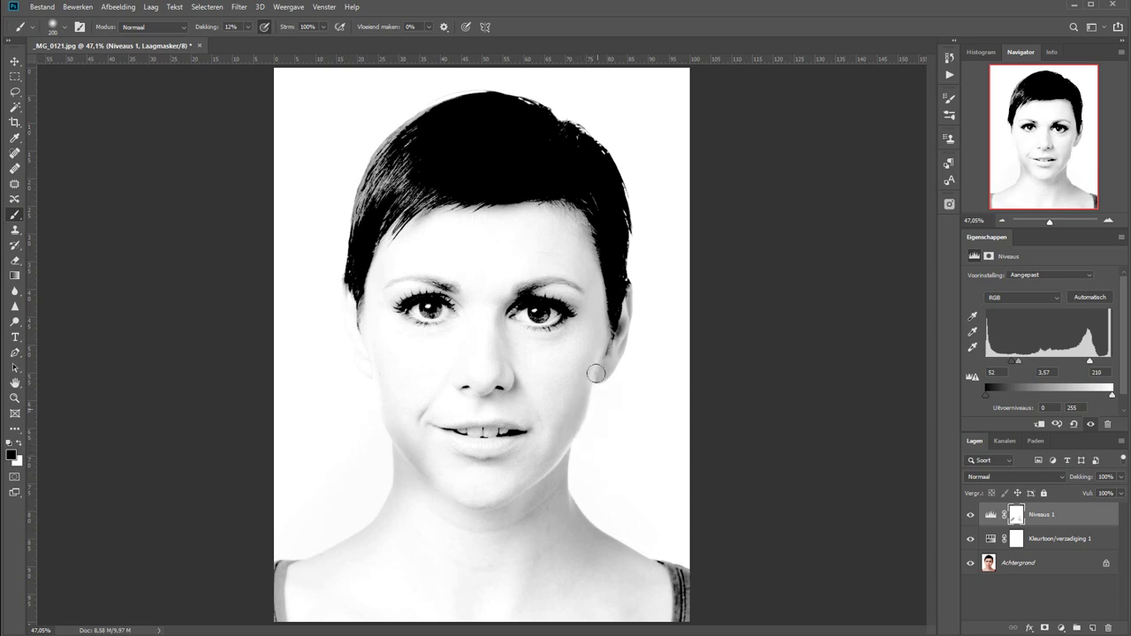
drag(598, 371, 621, 346)
drag(315, 303, 338, 389)
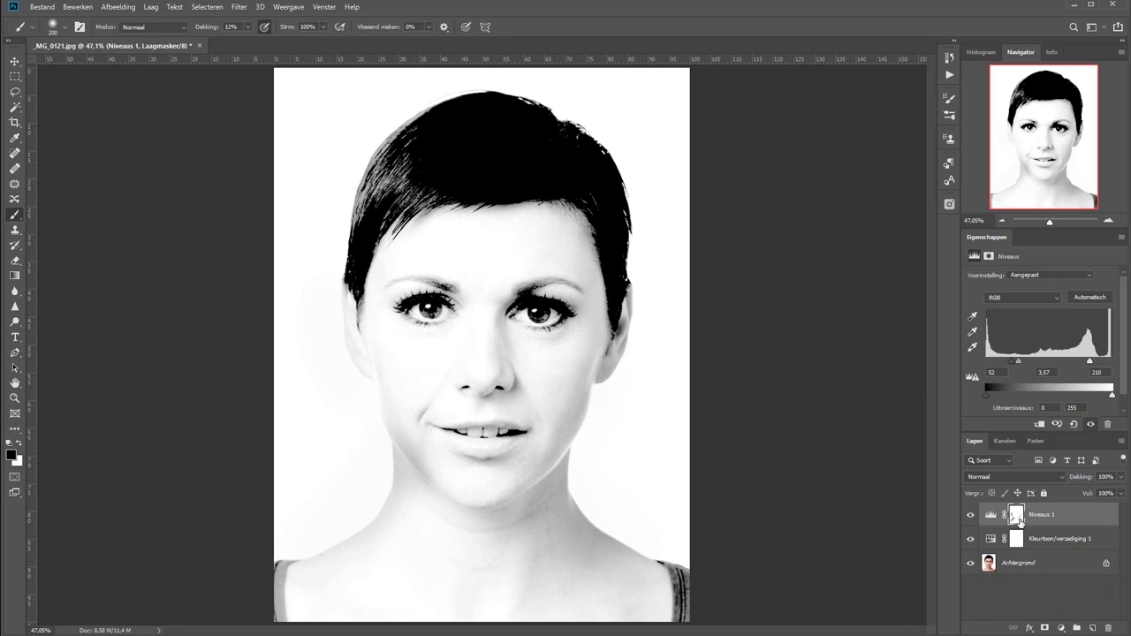
shift+click(1017, 518)
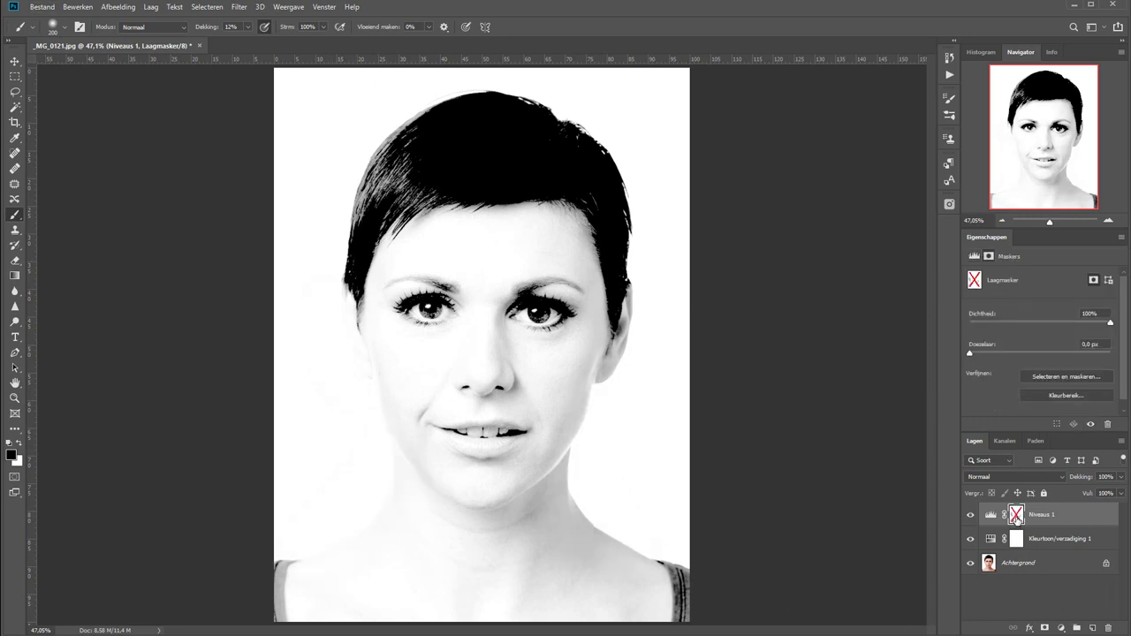
shift+click(1016, 518)
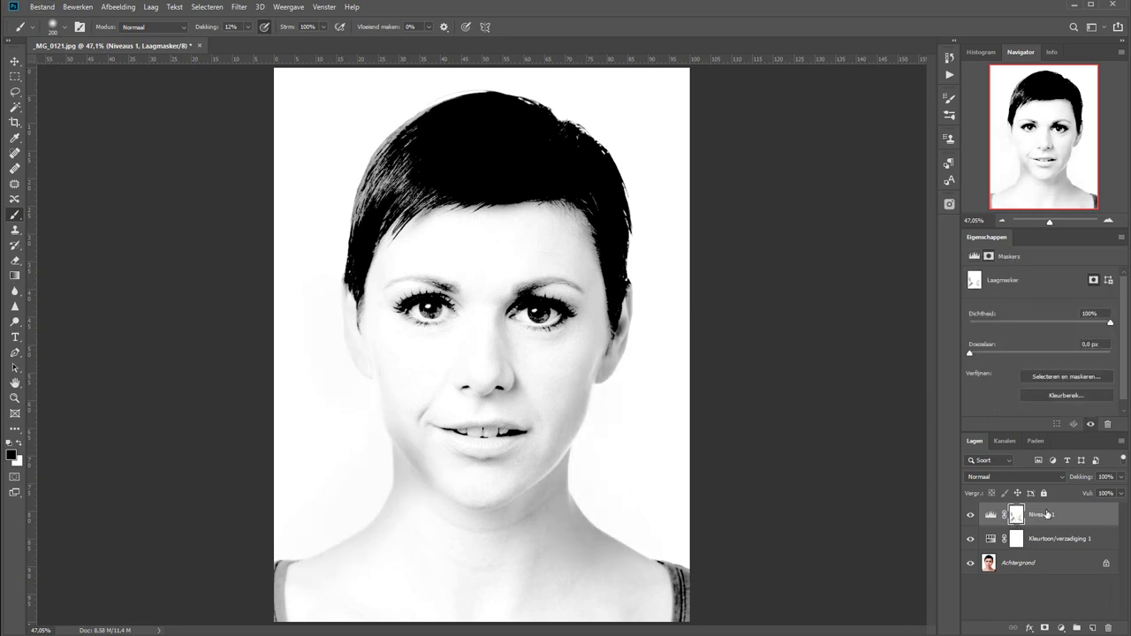
- Lower the levels mask Dichtheid to 71% and add empty layer Laag 1 on top
drag(1091, 327, 1077, 329)
click(1093, 629)
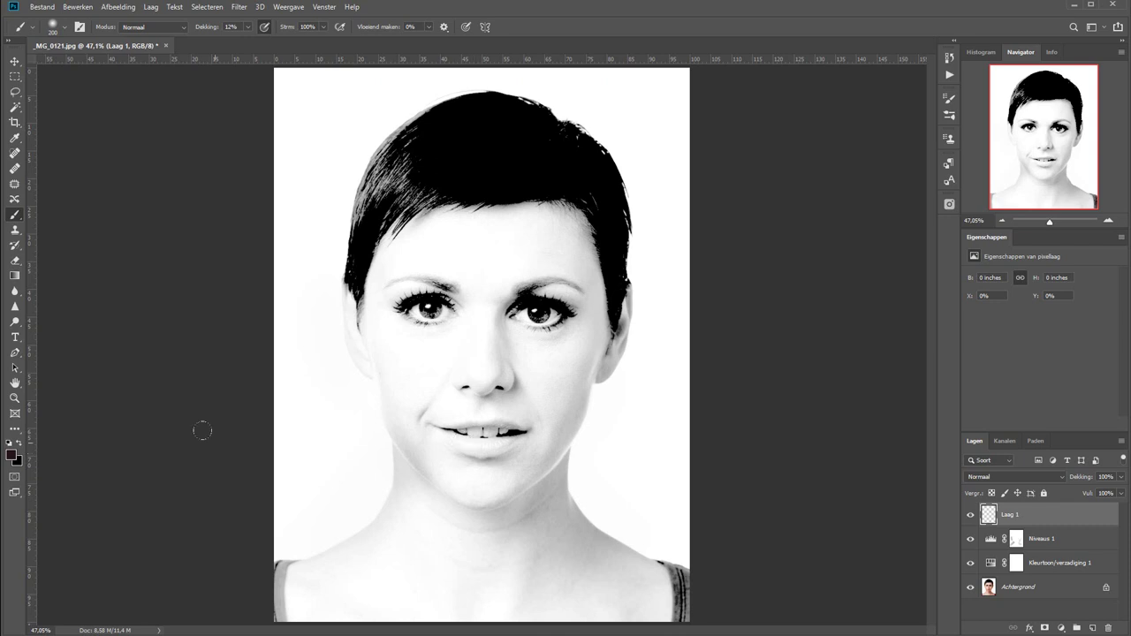
- Fill Laag 1 with 50% grijs content
key(shift+F5)
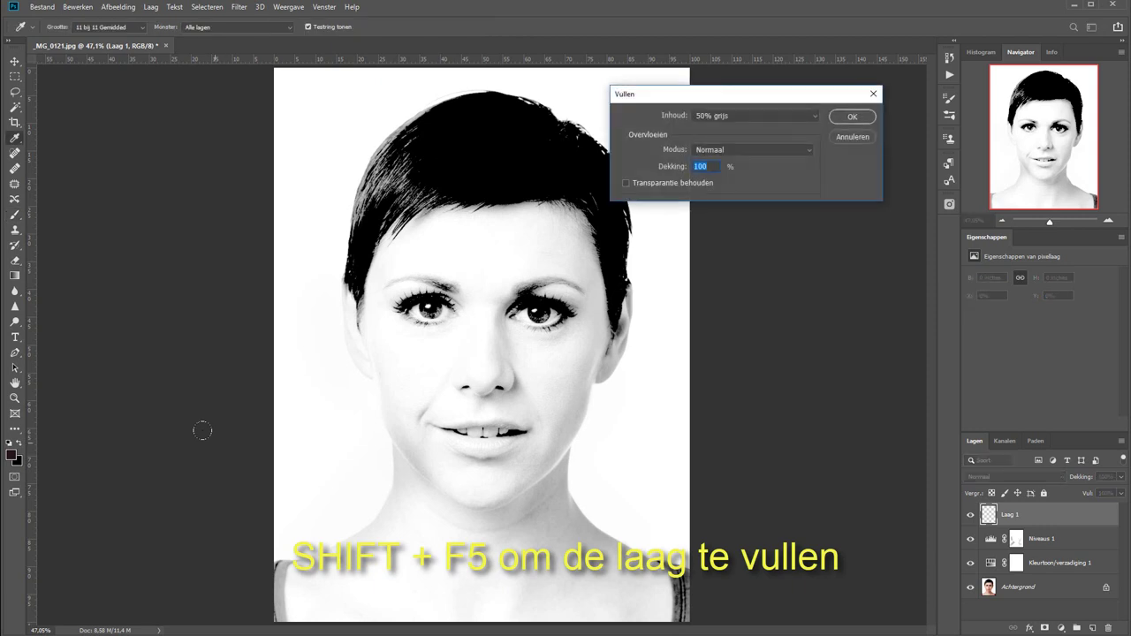
drag(731, 93, 722, 207)
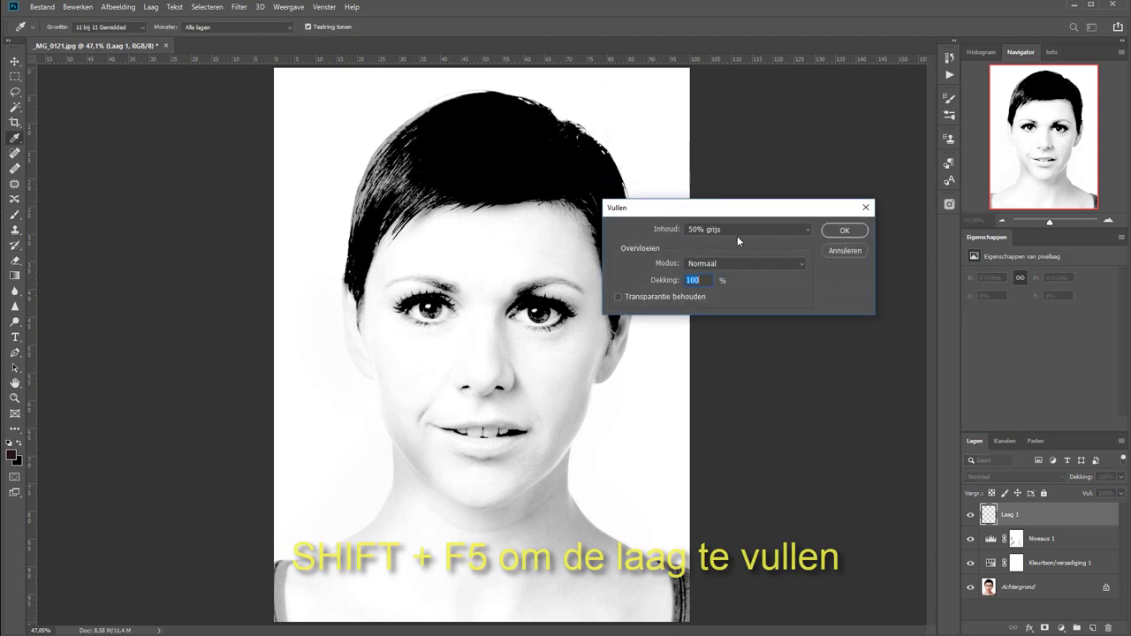
click(740, 229)
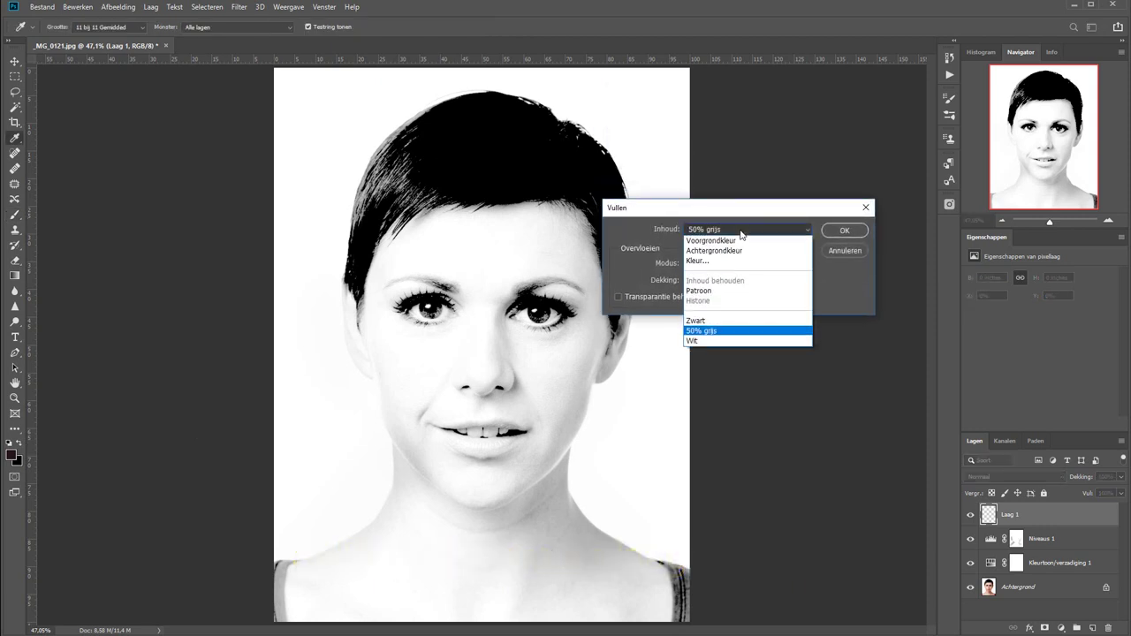
click(757, 333)
key(Return)
key(b)
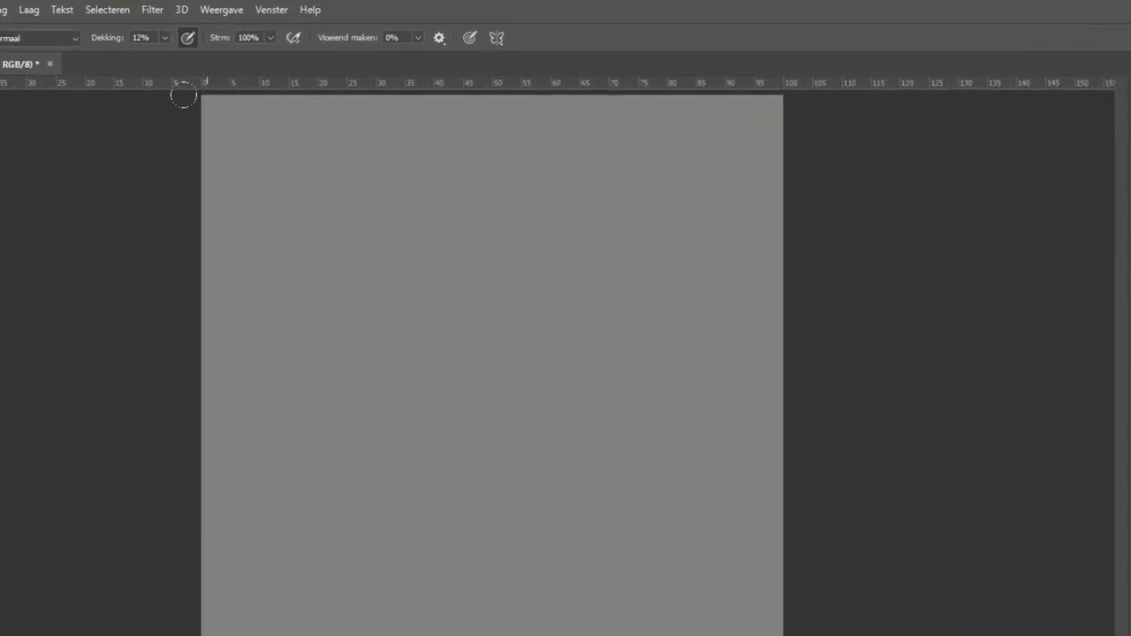
- Apply Ruis toevoegen to Laag 1 at about 16%, Gaussiaans and Monochromatisch
click(132, 12)
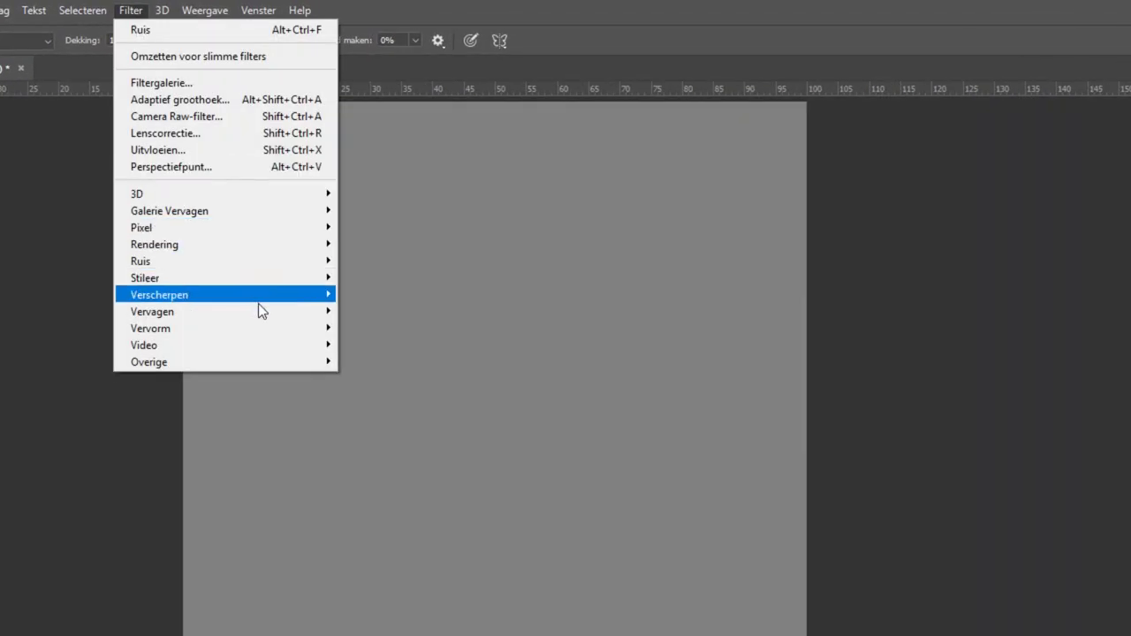
mouse_move(221, 261)
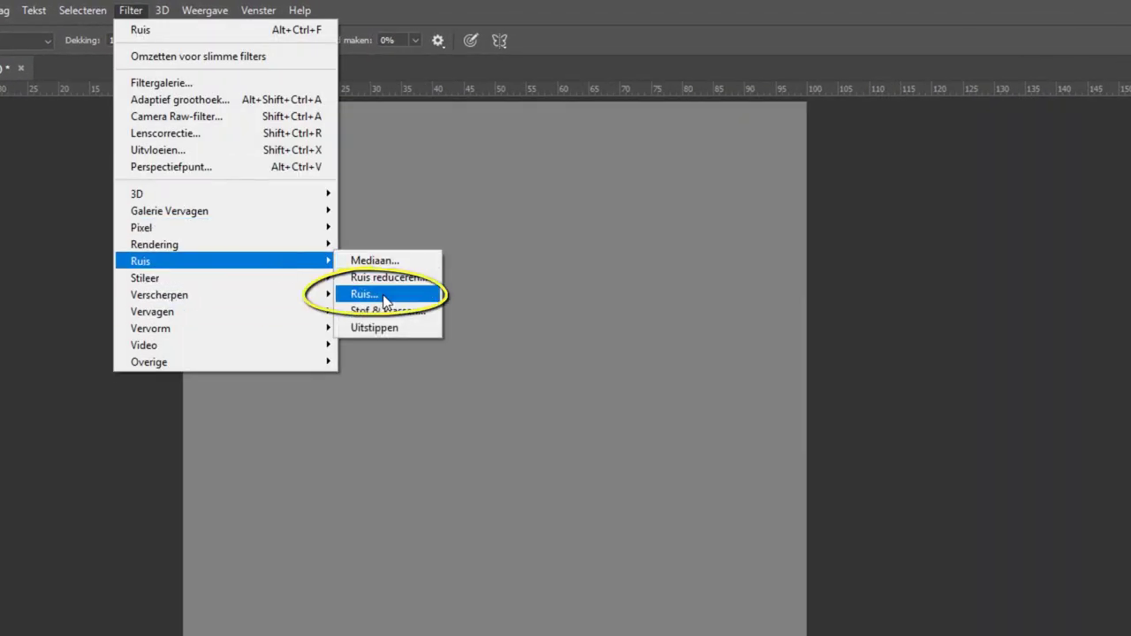
click(384, 296)
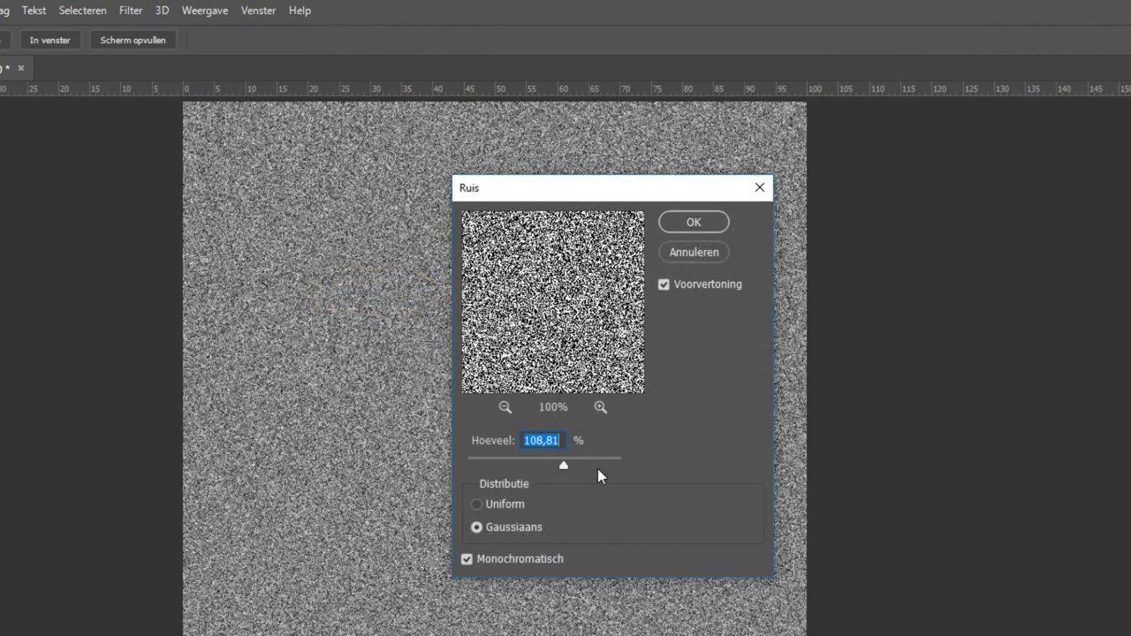
mouse_move(526, 458)
mouse_down()
mouse_move(499, 461)
mouse_move(508, 463)
mouse_up()
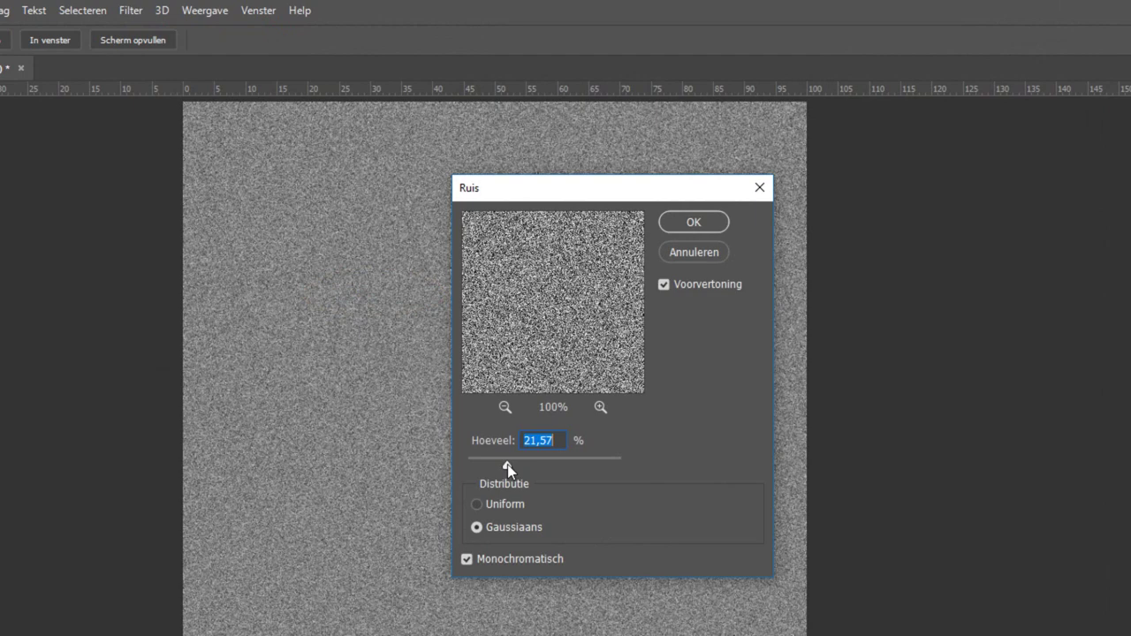
drag(516, 463, 611, 464)
click(496, 459)
click(681, 222)
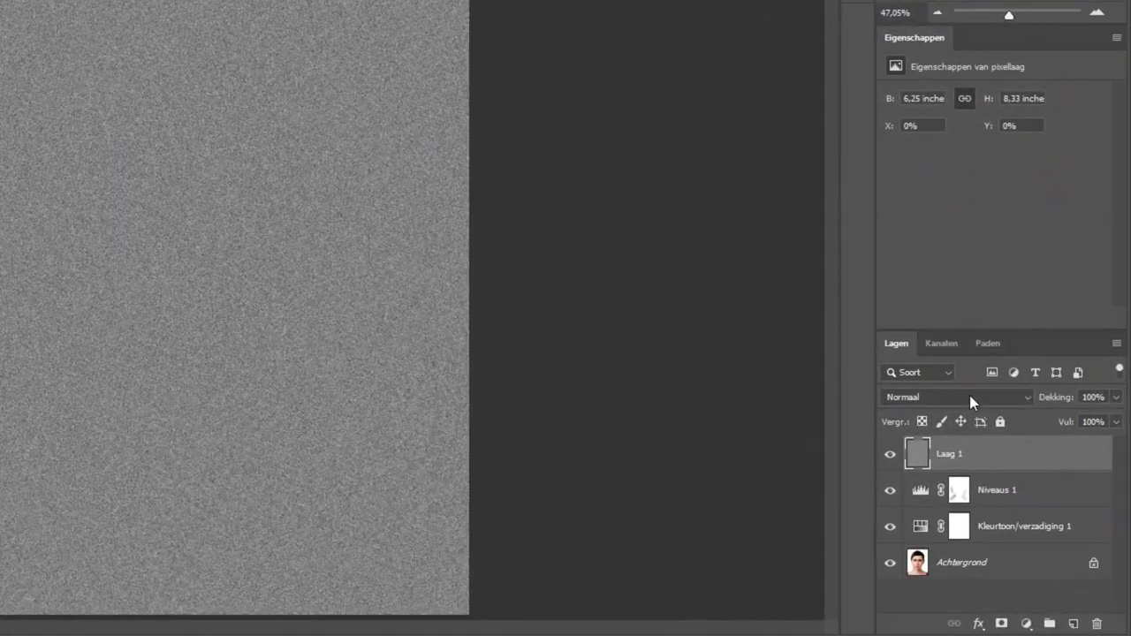
- Set Laag 1's blend mode to Bedekken and zoom in on the neck to check the grain
click(970, 397)
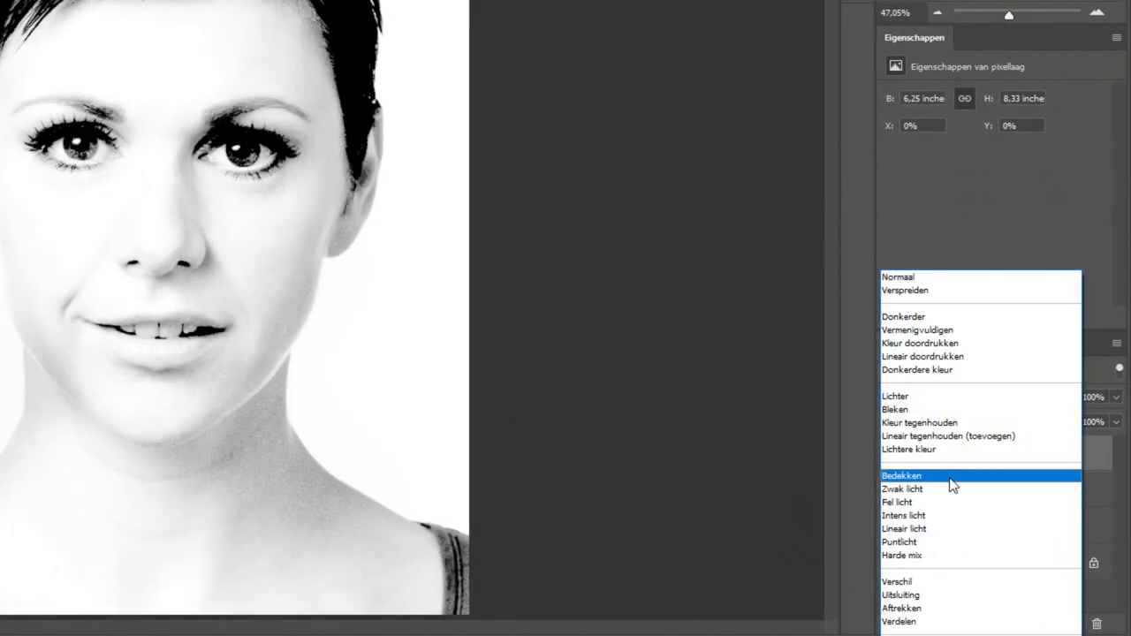
click(951, 471)
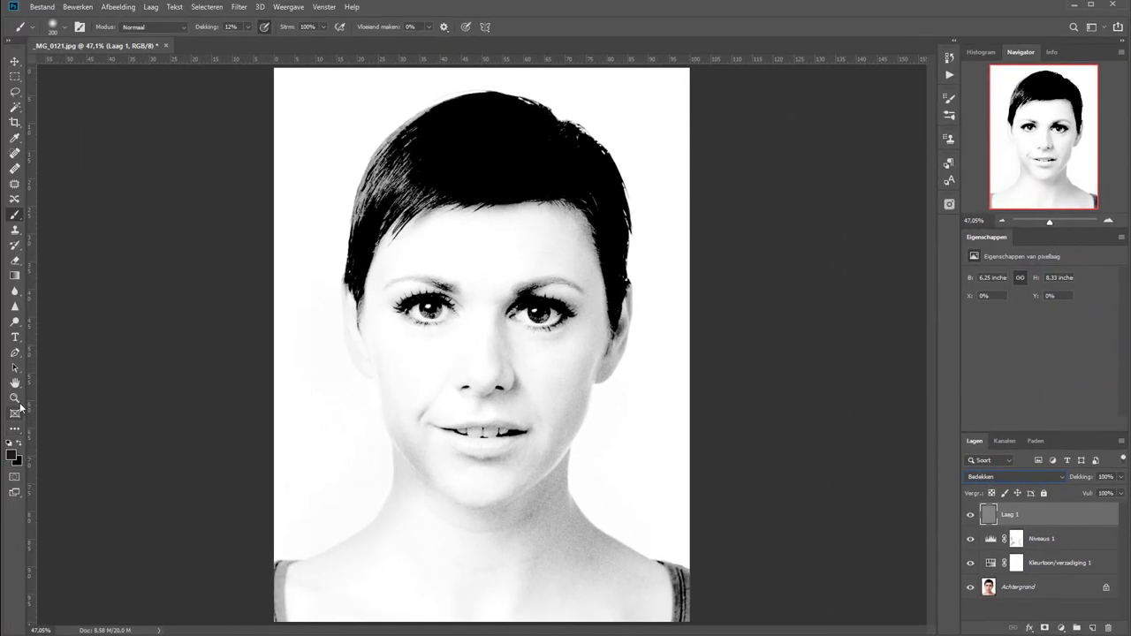
click(14, 398)
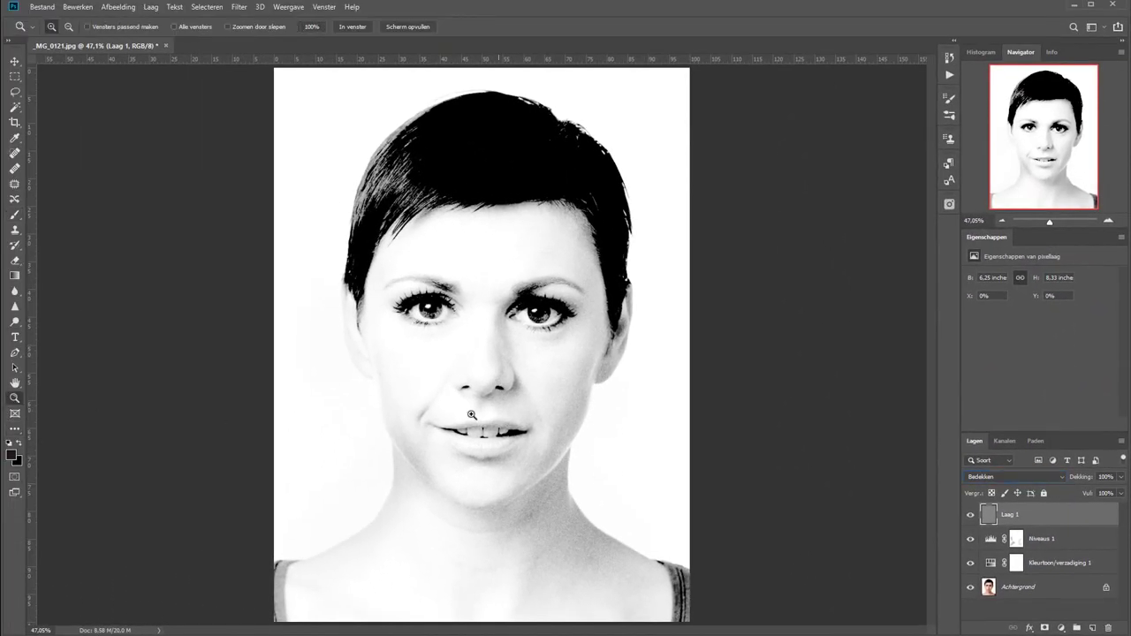
click(633, 560)
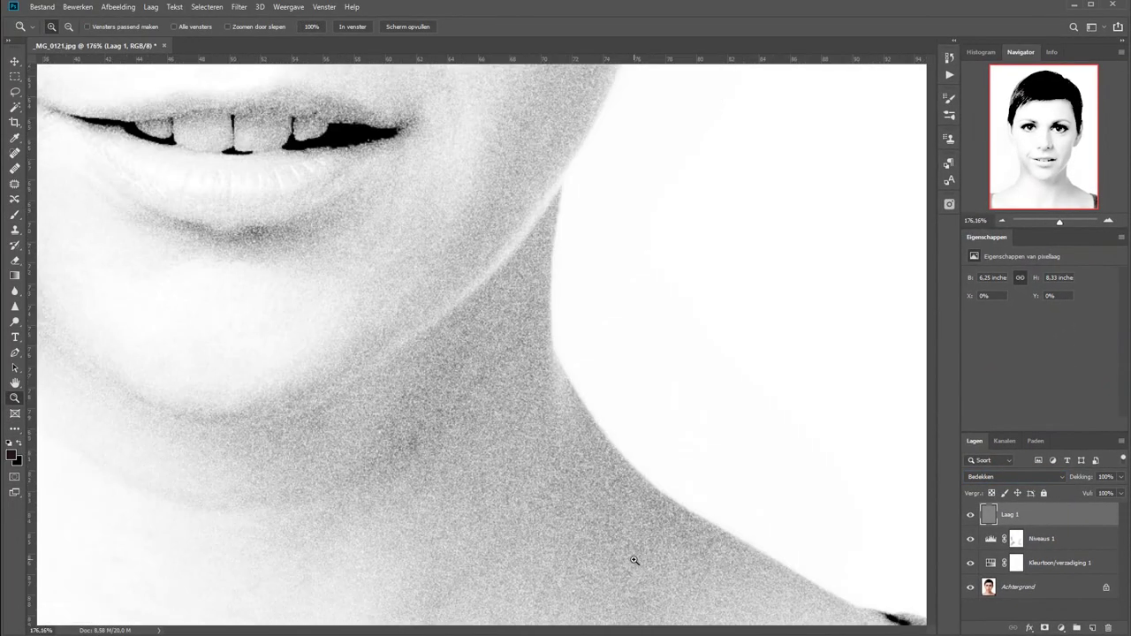
click(972, 515)
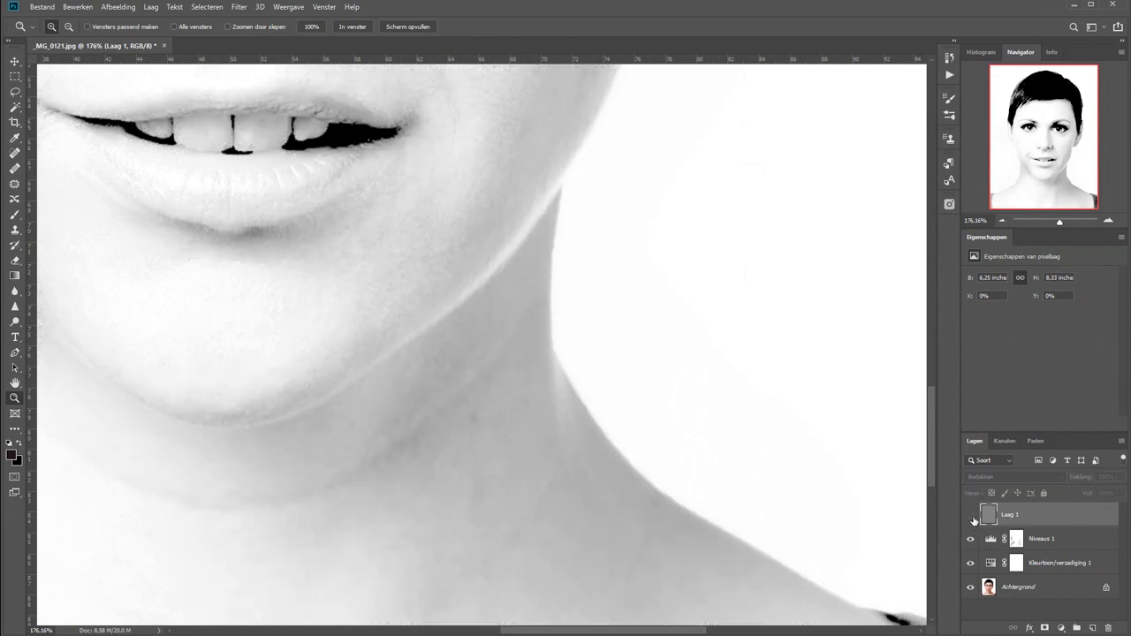
click(972, 515)
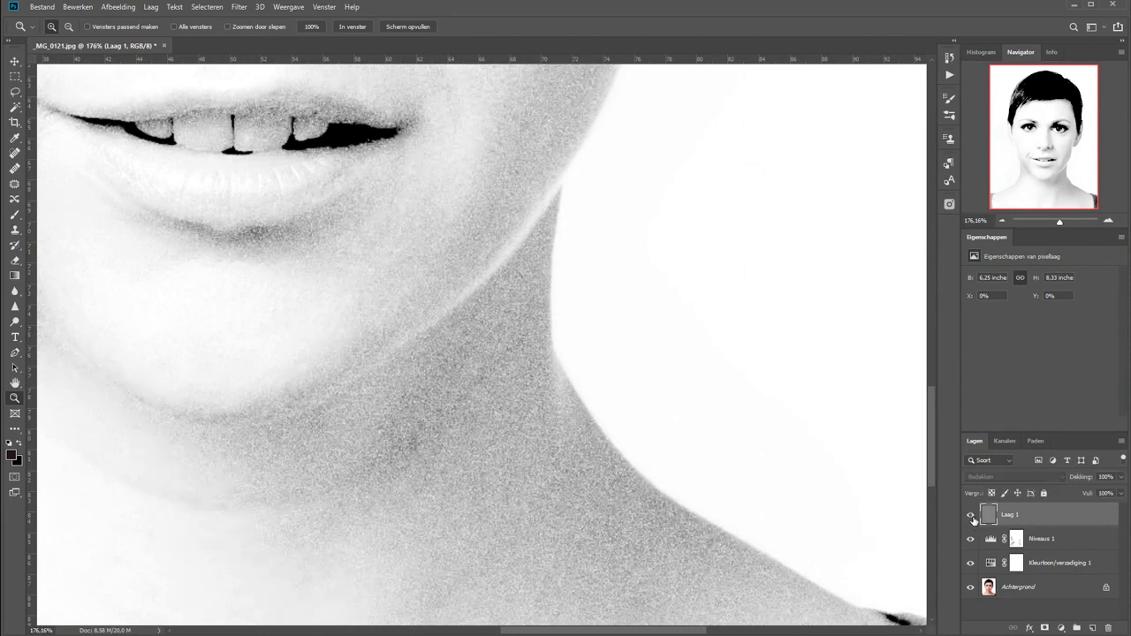
click(352, 27)
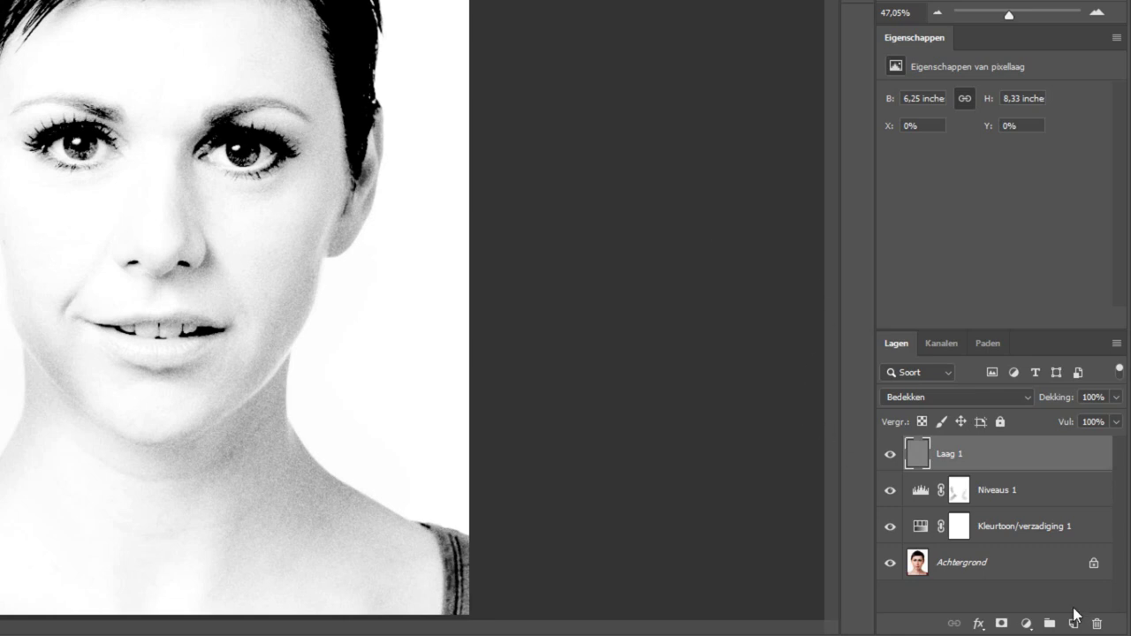
- Add a Volle kleur fill layer set to pure red ff0000
click(1026, 624)
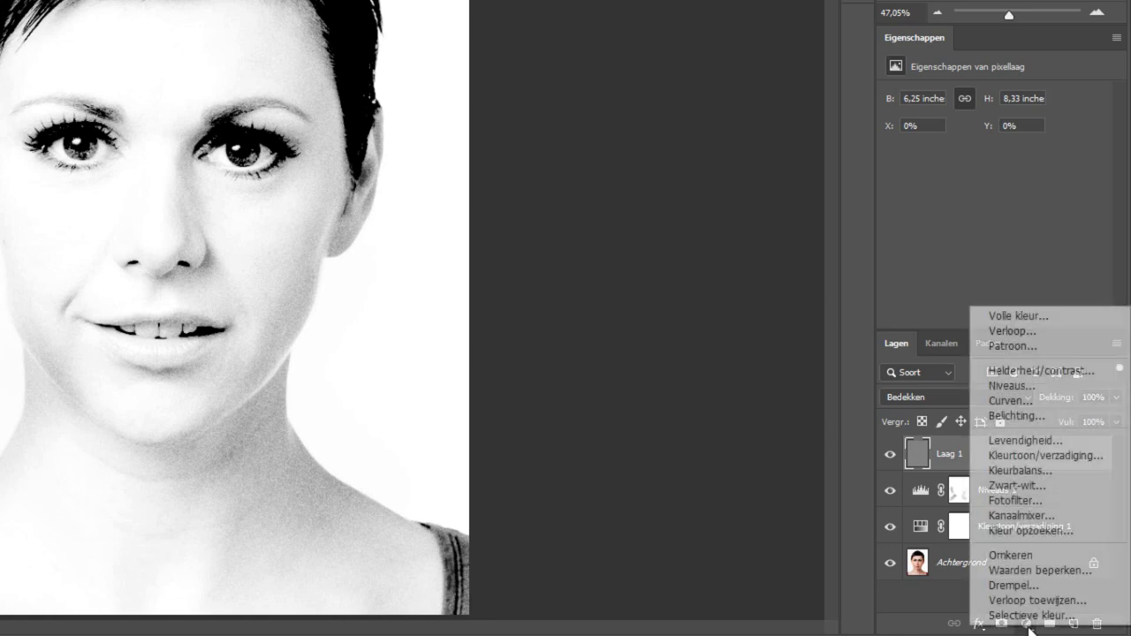
click(1012, 316)
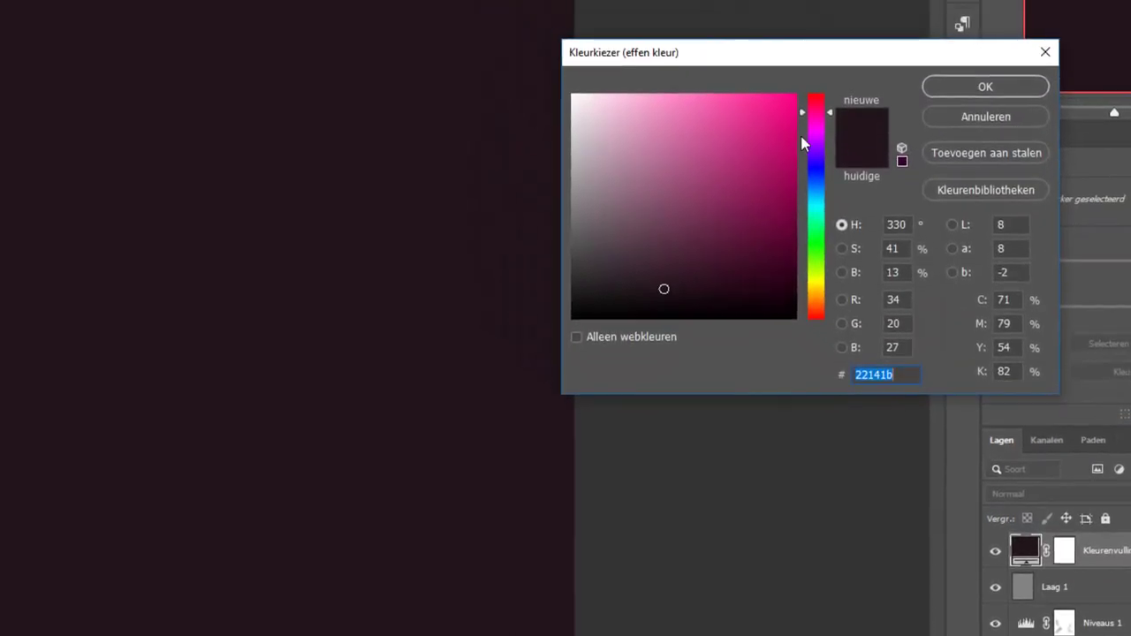
drag(802, 117, 799, 75)
click(779, 79)
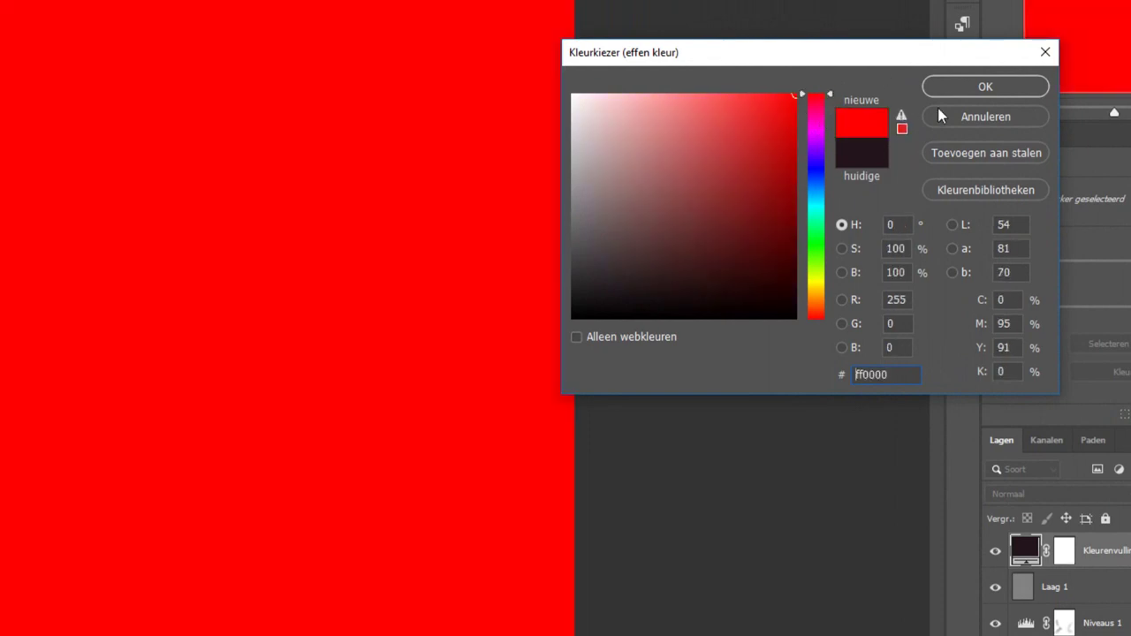
- Confirm the red fill, invert Kleurvulling 1's mask to black, and zoom on the shoulder
click(1003, 85)
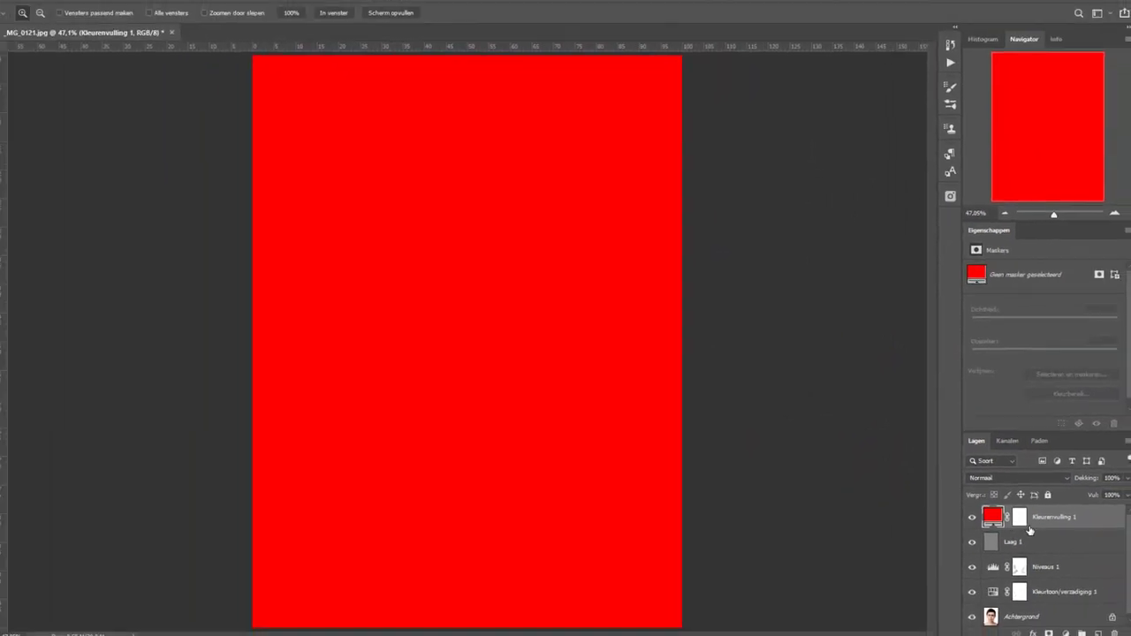
click(1016, 518)
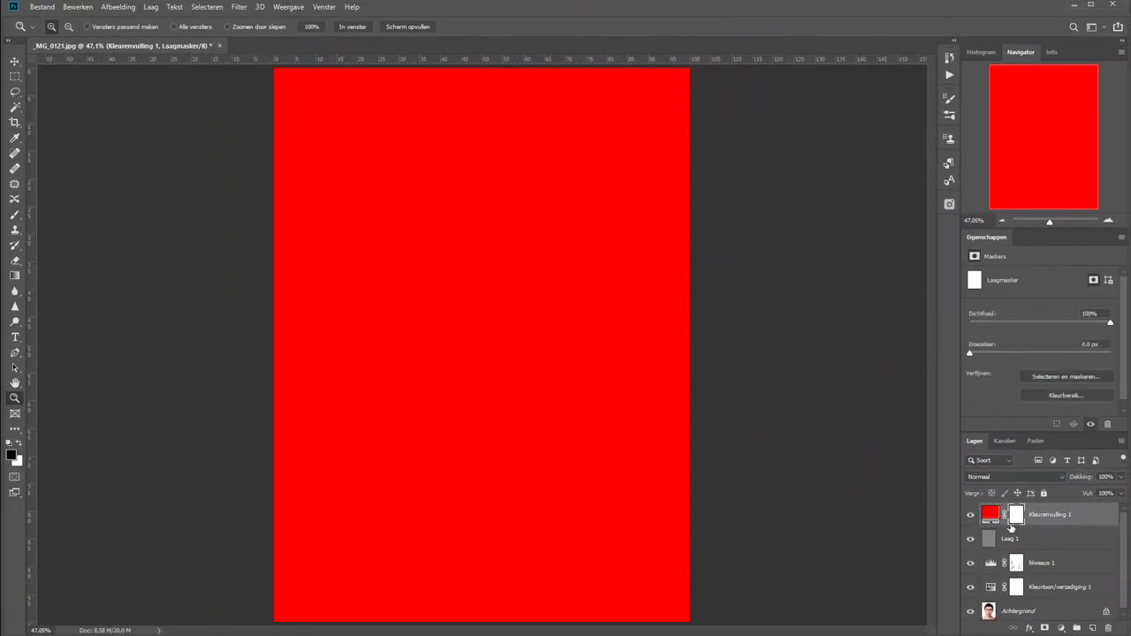
key(ctrl+i)
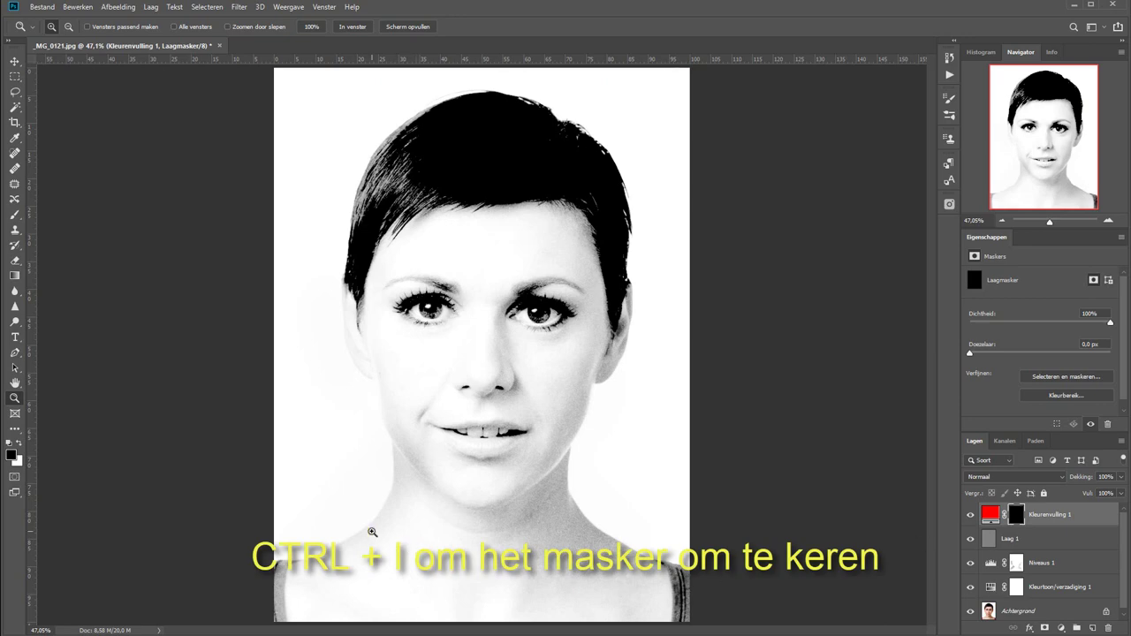
drag(452, 434, 212, 579)
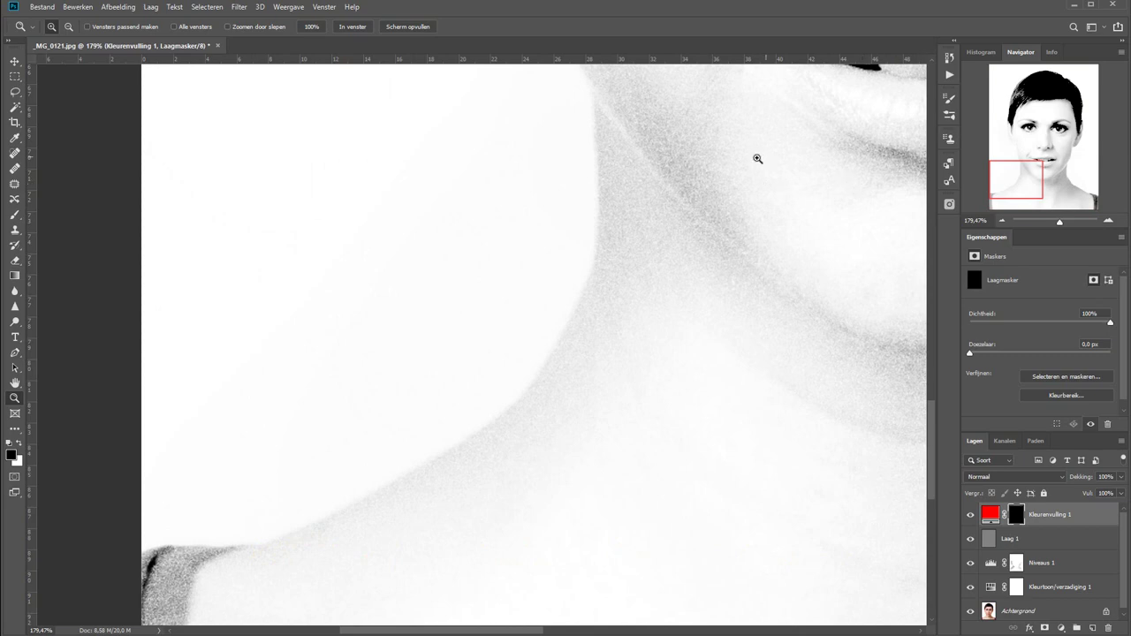
- Set the brush to 100% hardness
key(b)
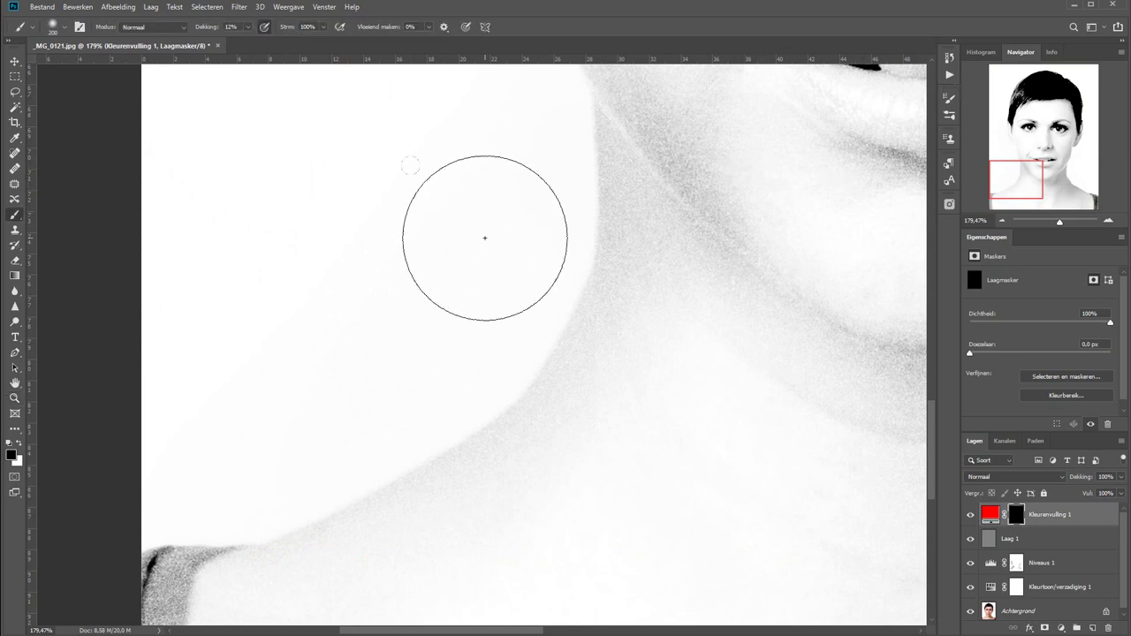
right_click(497, 260)
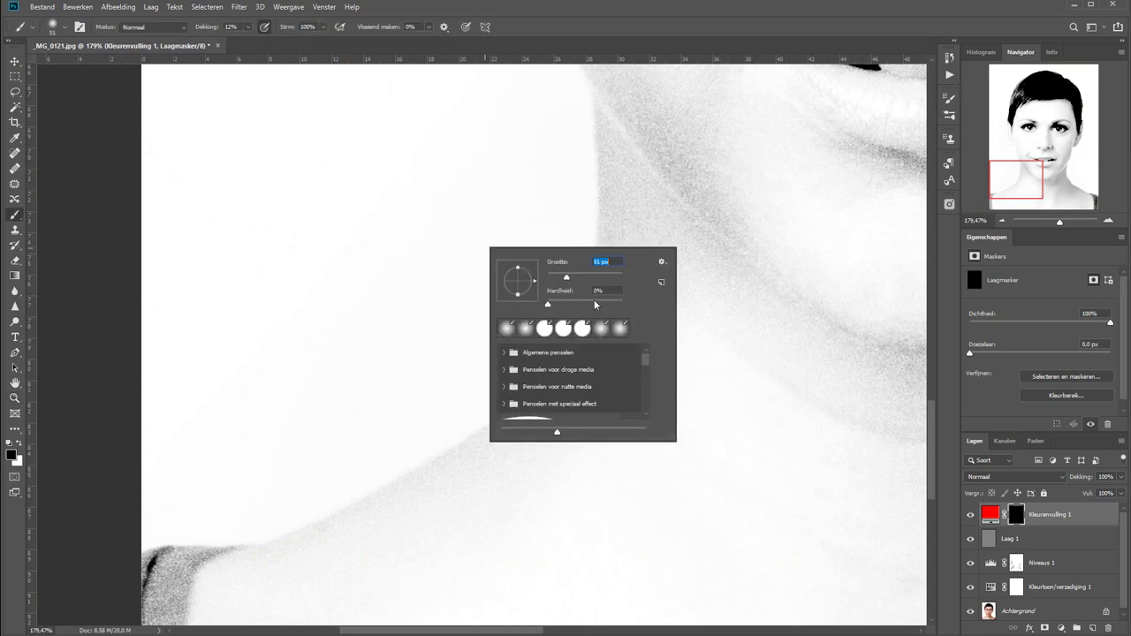
drag(595, 304, 655, 302)
key(Return)
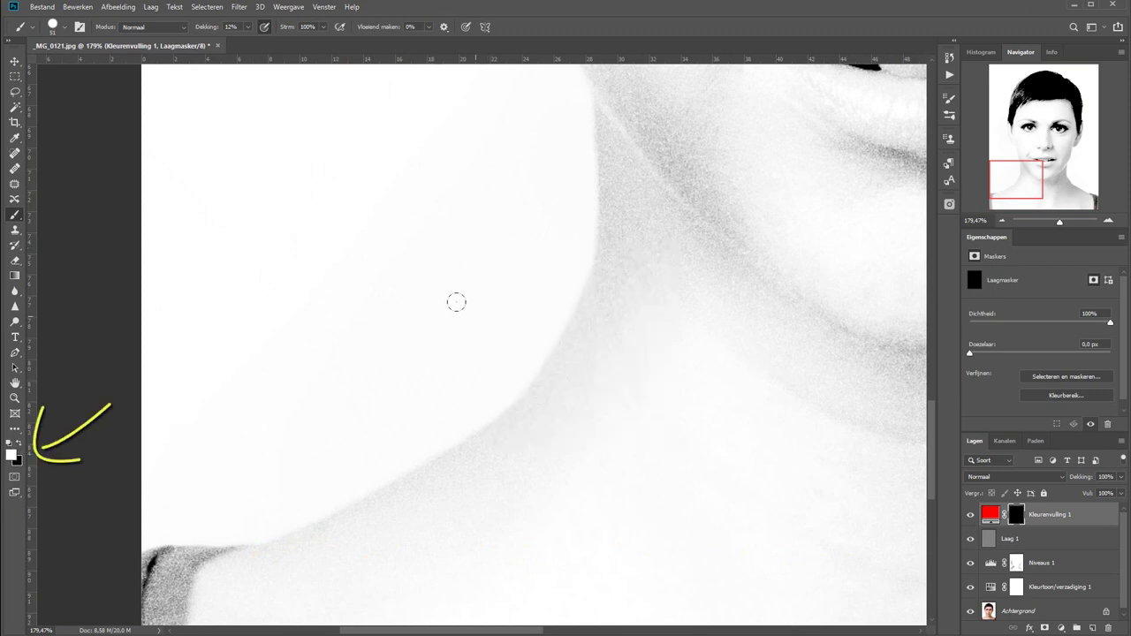
- Paint white on Kleurvulling 1's mask to reveal red beside the lower-left shoulder
mouse_move(456, 343)
mouse_down()
mouse_move(422, 376)
mouse_move(457, 334)
mouse_move(409, 374)
mouse_move(438, 330)
mouse_move(379, 417)
mouse_up()
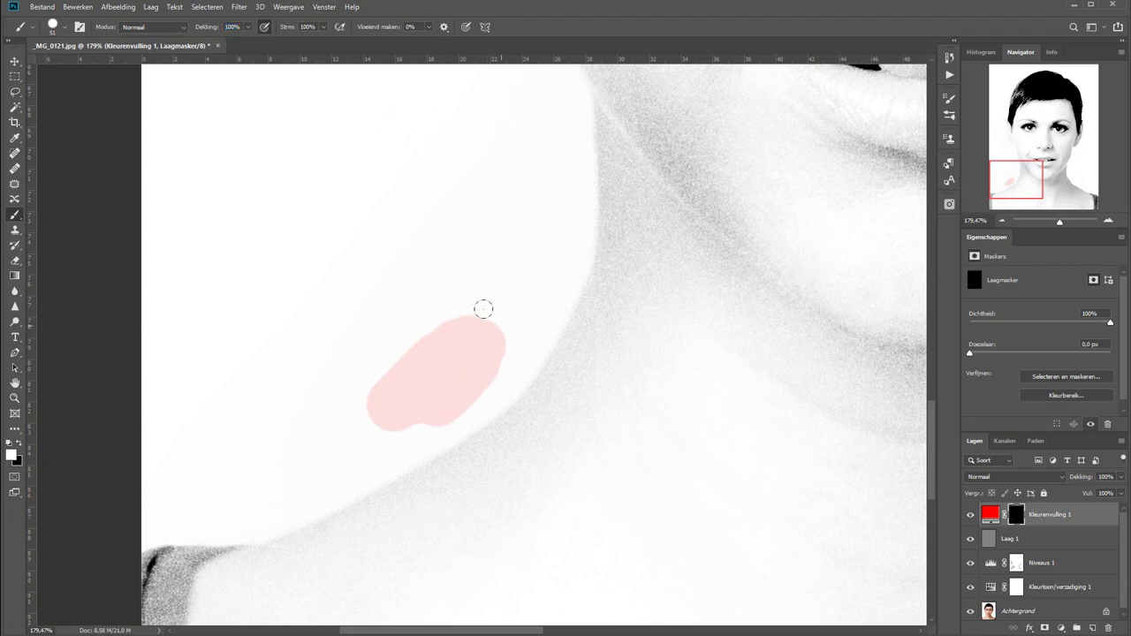
mouse_move(483, 309)
mouse_down()
mouse_move(459, 367)
mouse_move(402, 415)
mouse_move(405, 341)
mouse_move(477, 300)
mouse_move(449, 286)
mouse_up()
mouse_move(412, 238)
mouse_down()
mouse_move(369, 233)
mouse_move(288, 281)
mouse_move(297, 366)
mouse_move(256, 432)
mouse_up()
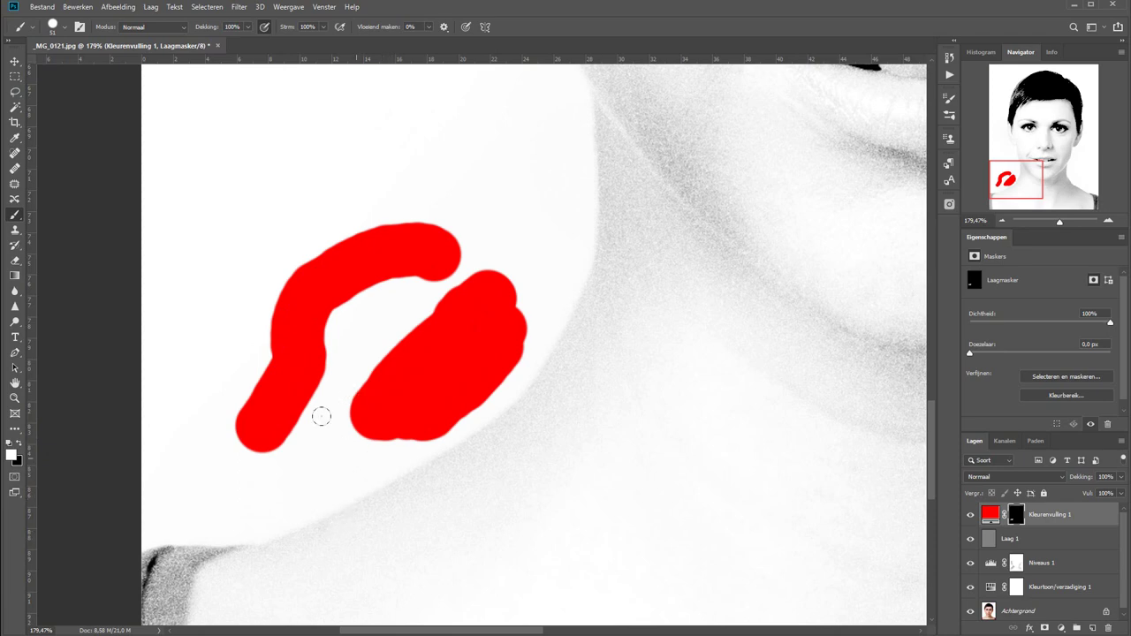
click(324, 7)
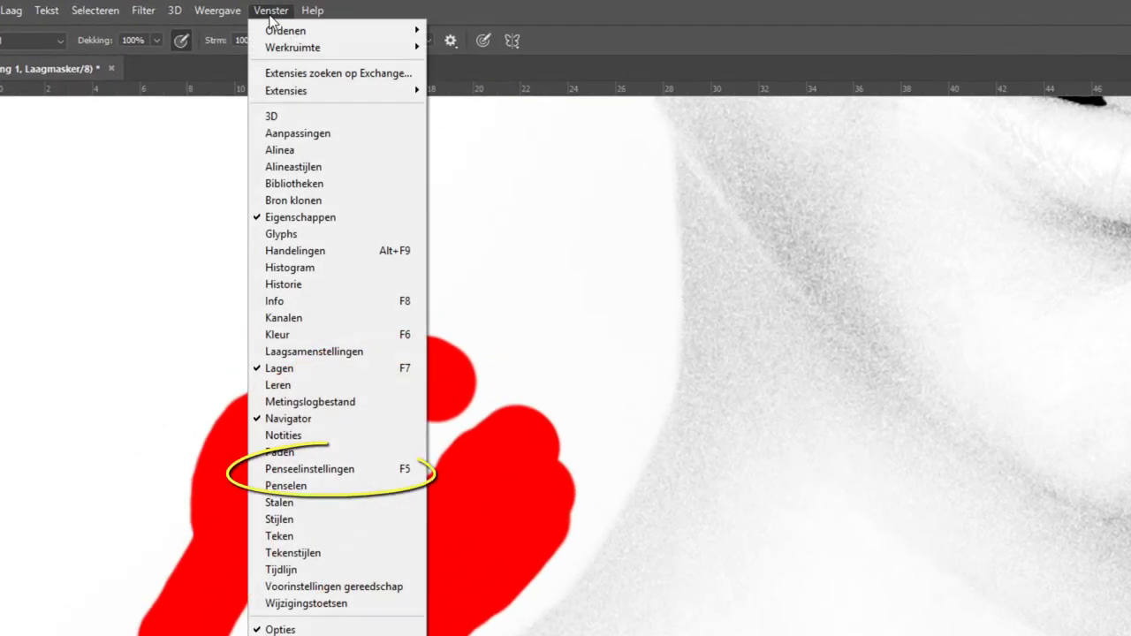
- Reduce the brush spacing to 1% for smoother strokes
click(366, 472)
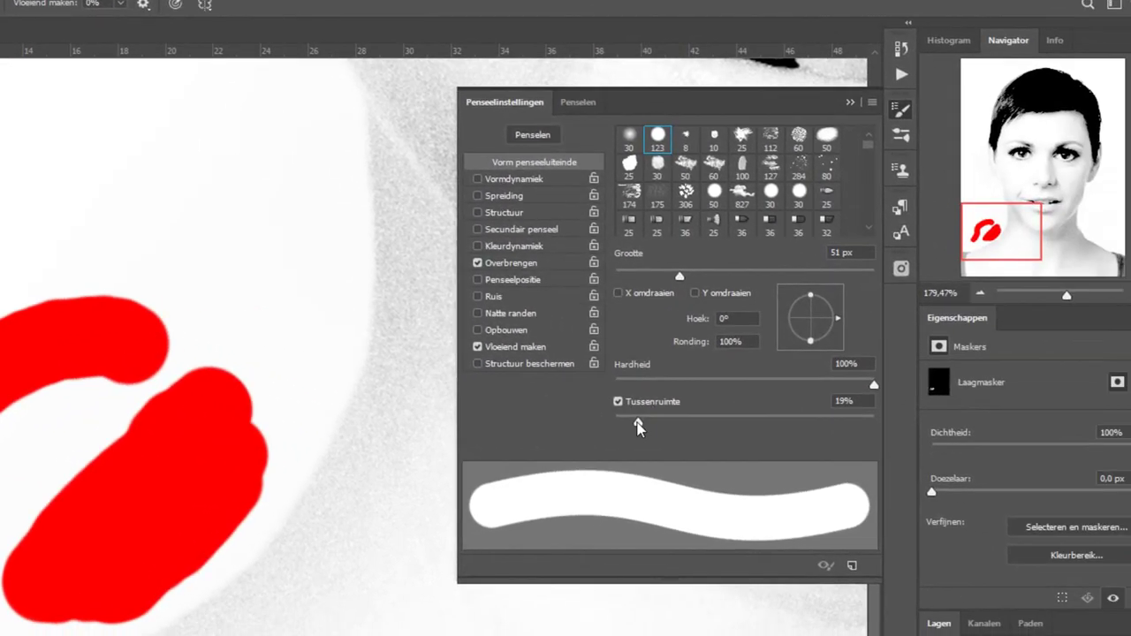
drag(638, 424, 617, 424)
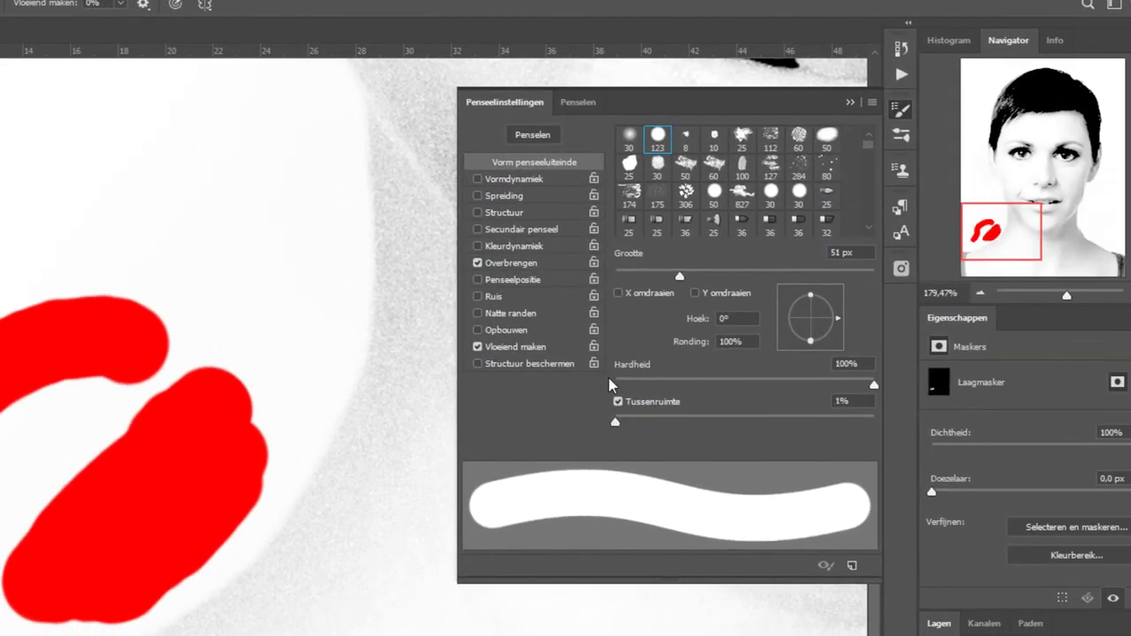
click(852, 101)
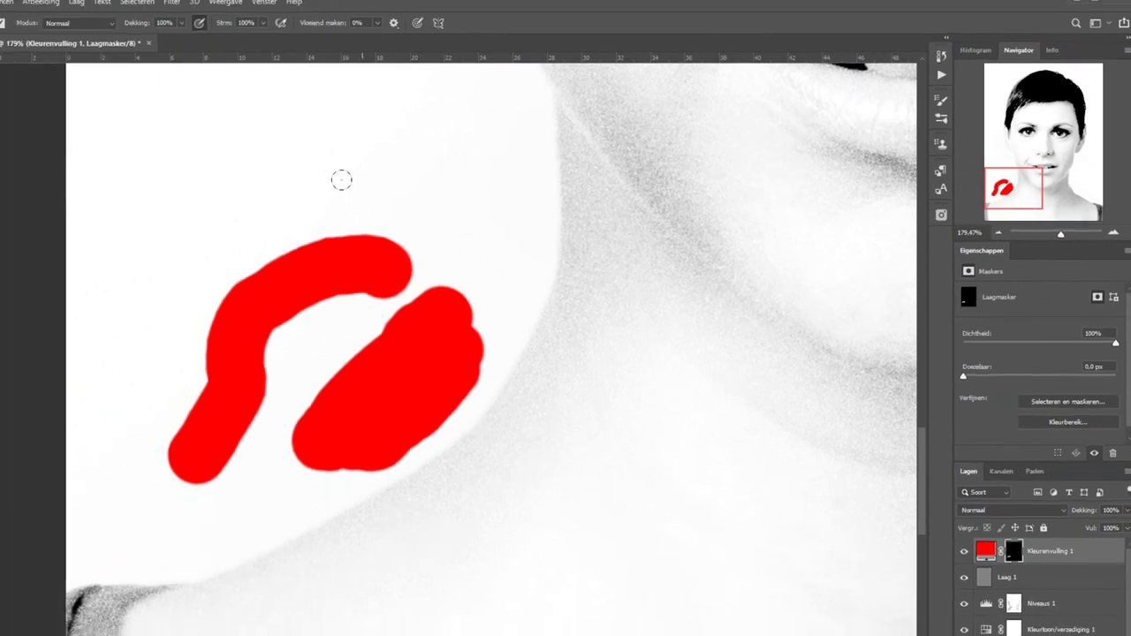
- Paint the red outline along the left shoulder and up the side of the neck
drag(341, 180, 258, 296)
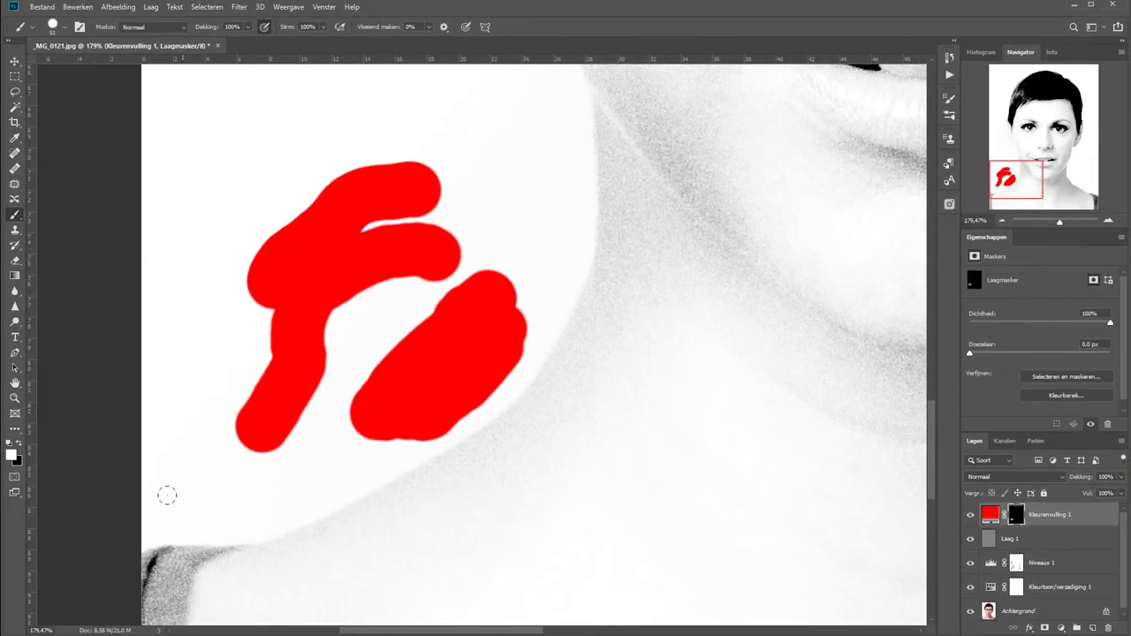
mouse_move(158, 518)
mouse_down()
mouse_move(207, 524)
mouse_move(379, 466)
mouse_move(550, 302)
mouse_move(577, 207)
mouse_up()
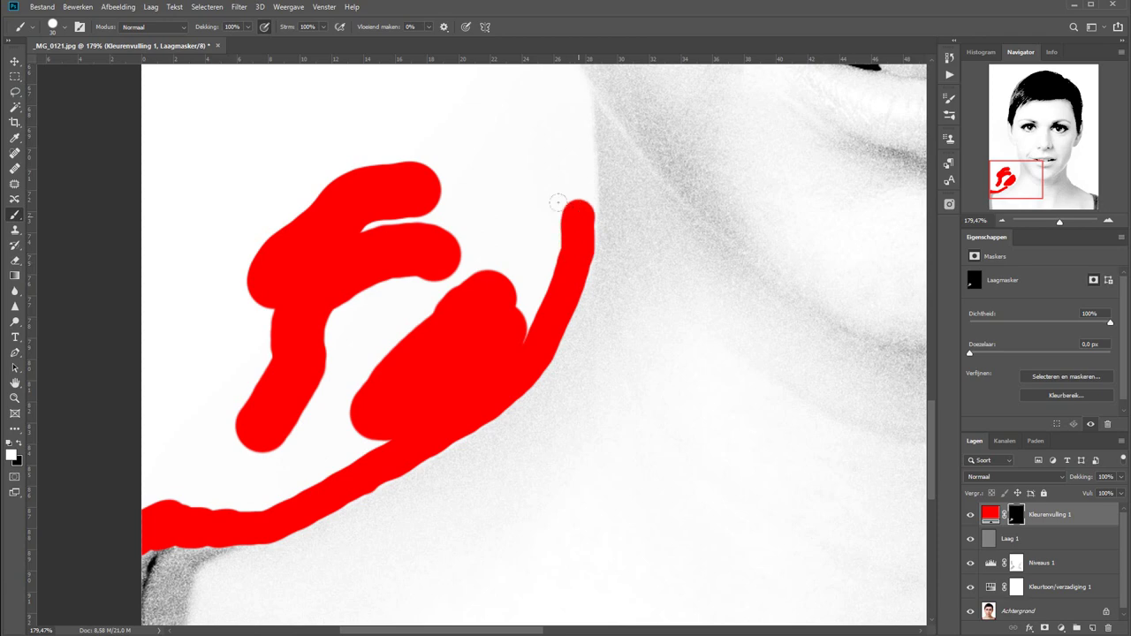
drag(568, 93, 576, 212)
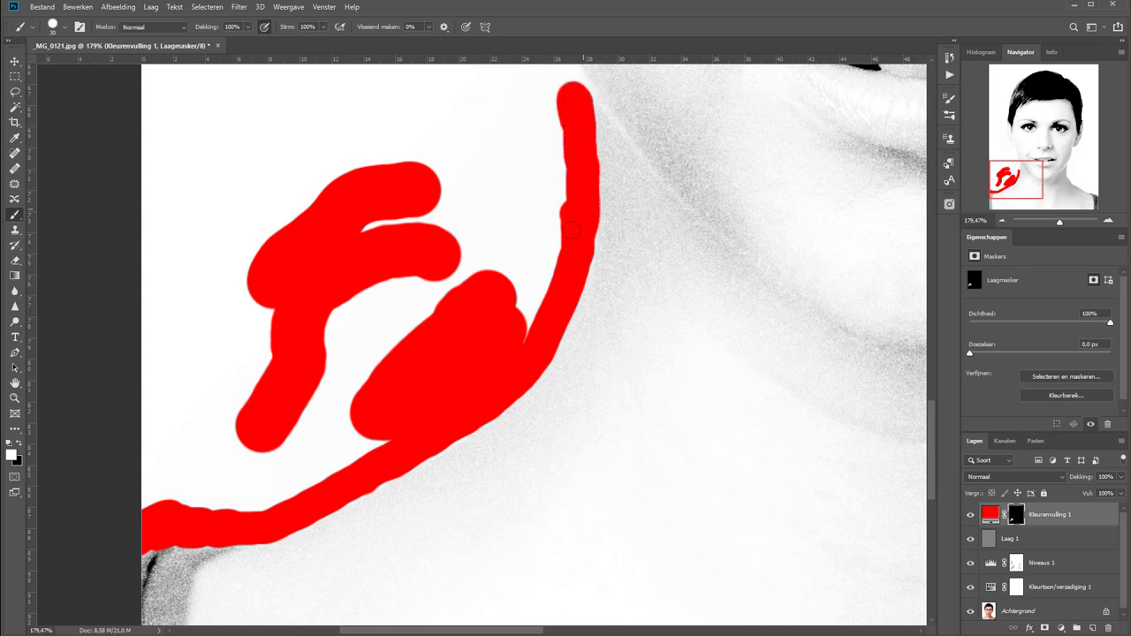
mouse_move(559, 79)
mouse_down()
mouse_move(543, 402)
mouse_move(518, 328)
mouse_move(512, 253)
mouse_move(487, 194)
mouse_move(415, 134)
mouse_move(398, 84)
mouse_move(451, 276)
mouse_move(425, 172)
mouse_move(424, 76)
mouse_move(449, 245)
mouse_move(450, 138)
mouse_move(473, 67)
mouse_up()
click(544, 398)
- Continue the outline up along the hairline and across the top of the head
drag(464, 115, 446, 325)
mouse_move(457, 256)
mouse_down()
mouse_move(454, 181)
mouse_move(477, 60)
mouse_up()
drag(470, 125, 399, 345)
mouse_move(422, 302)
mouse_down()
mouse_move(424, 254)
mouse_move(463, 152)
mouse_move(538, 65)
mouse_up()
drag(502, 134, 345, 401)
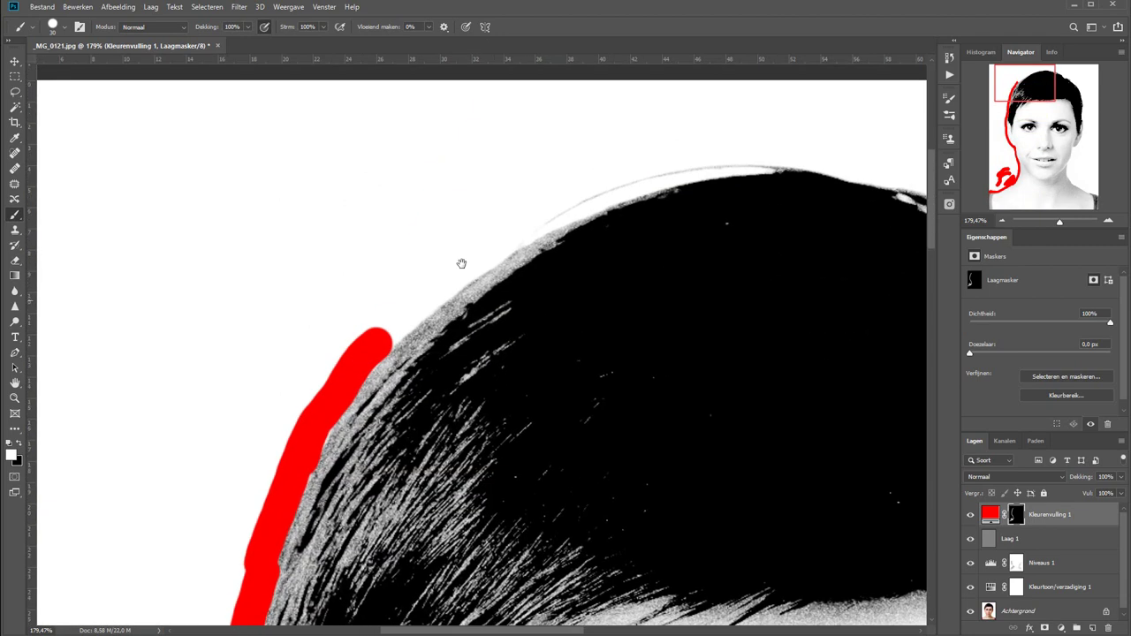
drag(527, 214, 360, 340)
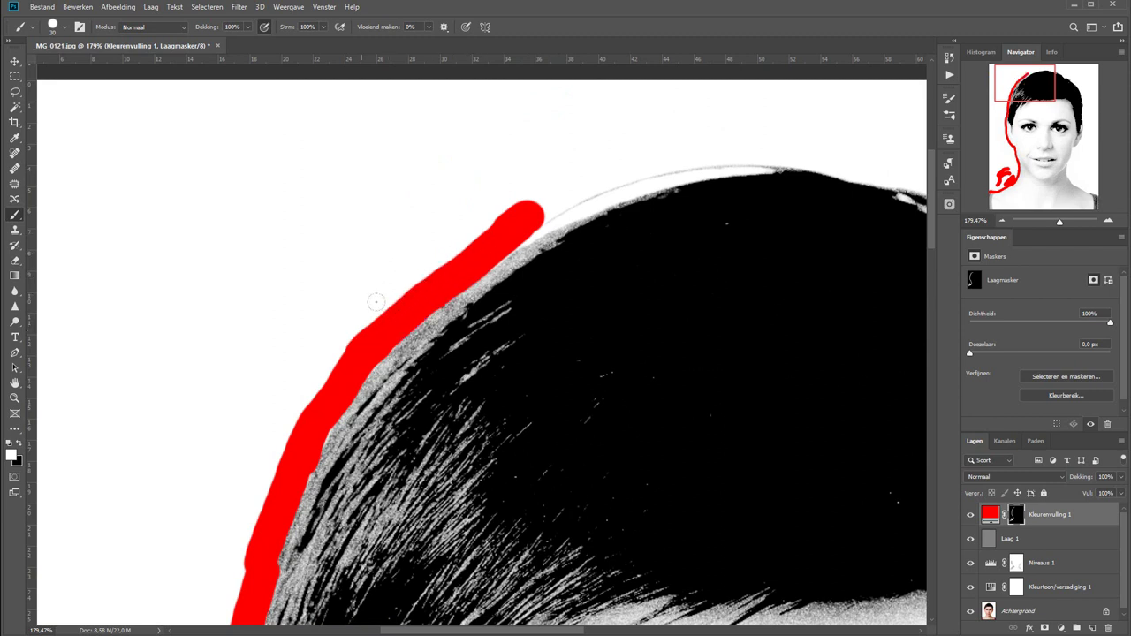
drag(507, 222, 778, 146)
drag(619, 204, 473, 236)
drag(780, 146, 906, 175)
- Carry the outline down the right side of the head, jawline and neck, then fit to screen
scroll(906, 175, right, 2)
scroll(618, 266, right, 4)
mouse_move(495, 183)
mouse_down()
mouse_move(522, 181)
mouse_move(584, 214)
mouse_move(623, 256)
mouse_move(702, 276)
mouse_move(833, 416)
mouse_move(889, 543)
mouse_move(836, 251)
mouse_move(846, 366)
mouse_move(825, 551)
mouse_move(796, 252)
mouse_move(787, 468)
mouse_move(782, 449)
mouse_move(751, 566)
mouse_move(725, 606)
mouse_move(791, 305)
mouse_up()
mouse_move(791, 306)
mouse_down()
mouse_move(773, 340)
mouse_move(705, 354)
mouse_move(677, 518)
mouse_move(630, 611)
mouse_up()
mouse_move(630, 612)
mouse_down()
mouse_move(681, 296)
mouse_move(670, 330)
mouse_move(695, 467)
mouse_move(803, 586)
mouse_move(651, 269)
mouse_move(680, 302)
mouse_move(901, 394)
mouse_up()
key(ctrl+0)
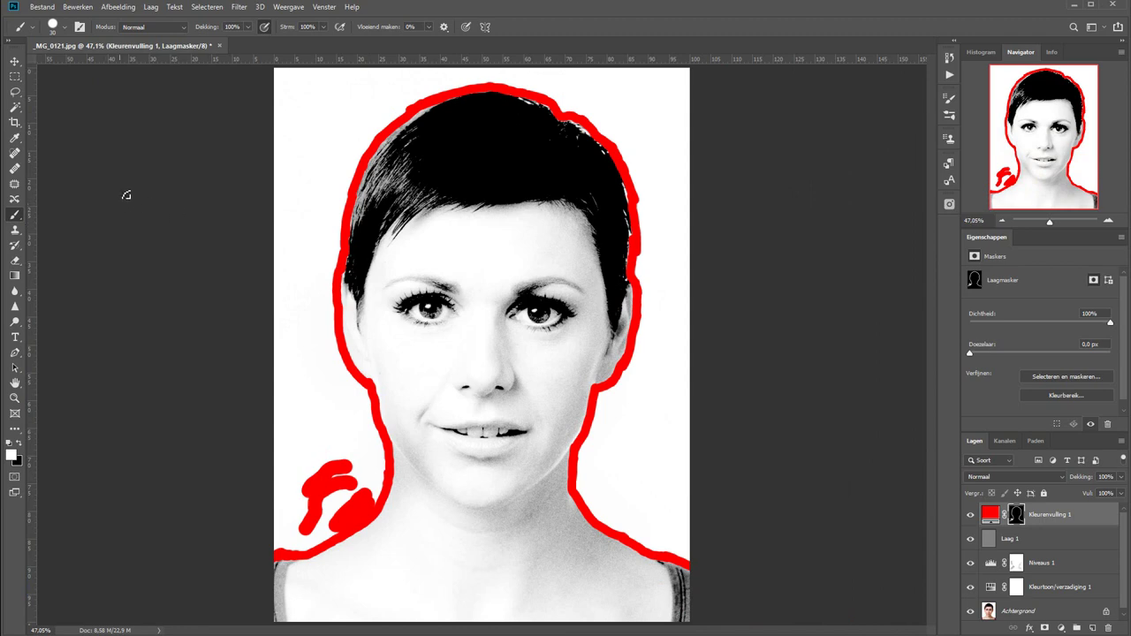
- Paint-bucket the white background outside the outline red, then zoom in on the left shoulder
key(g)
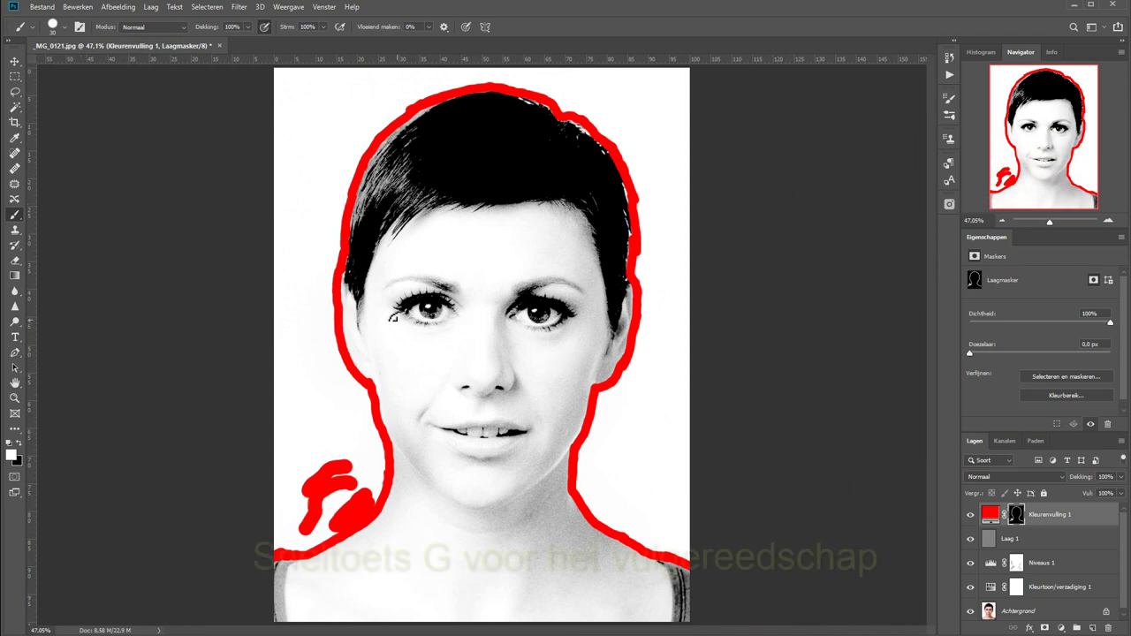
click(326, 135)
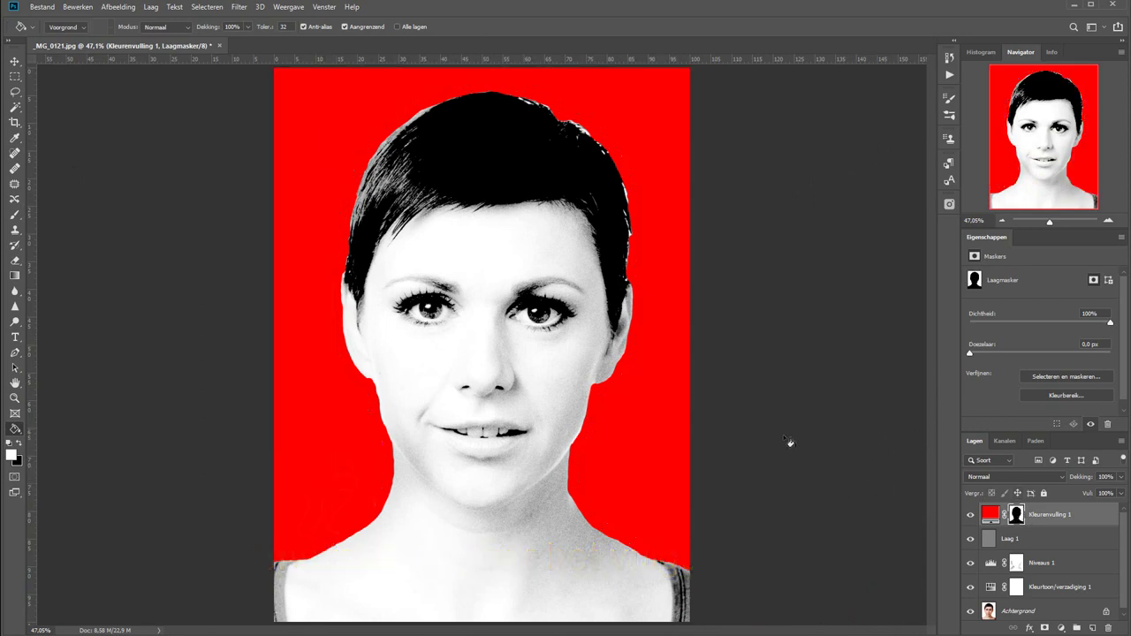
key(z)
drag(308, 483, 431, 562)
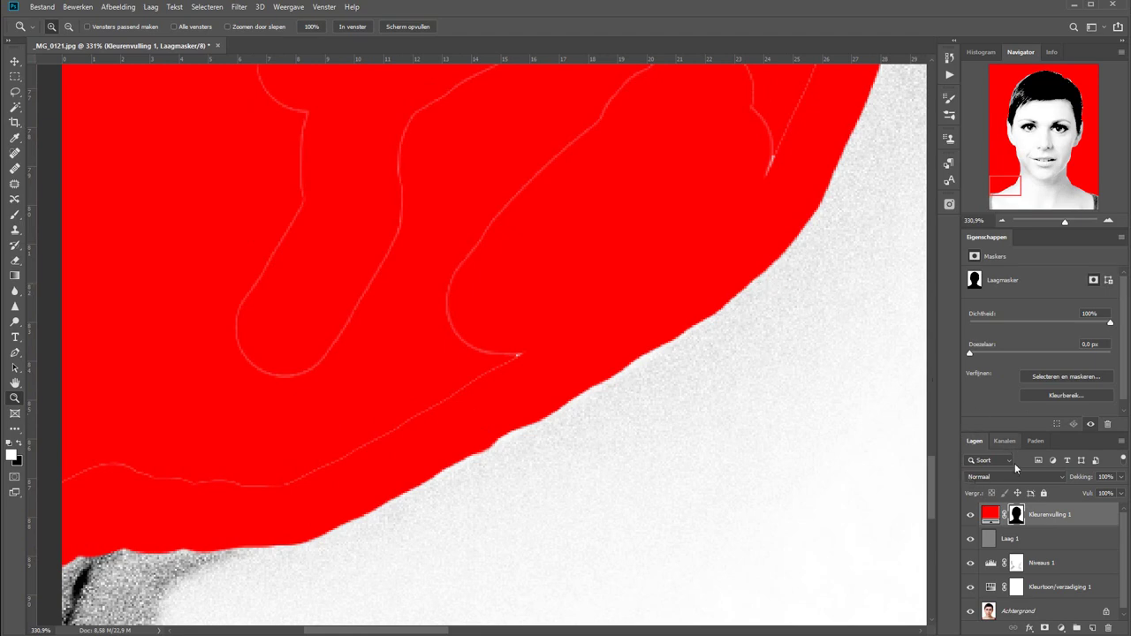
- View Kleurenvulling 1's mask alone and paint white over the grey outline traces beside the face
alt+click(1017, 515)
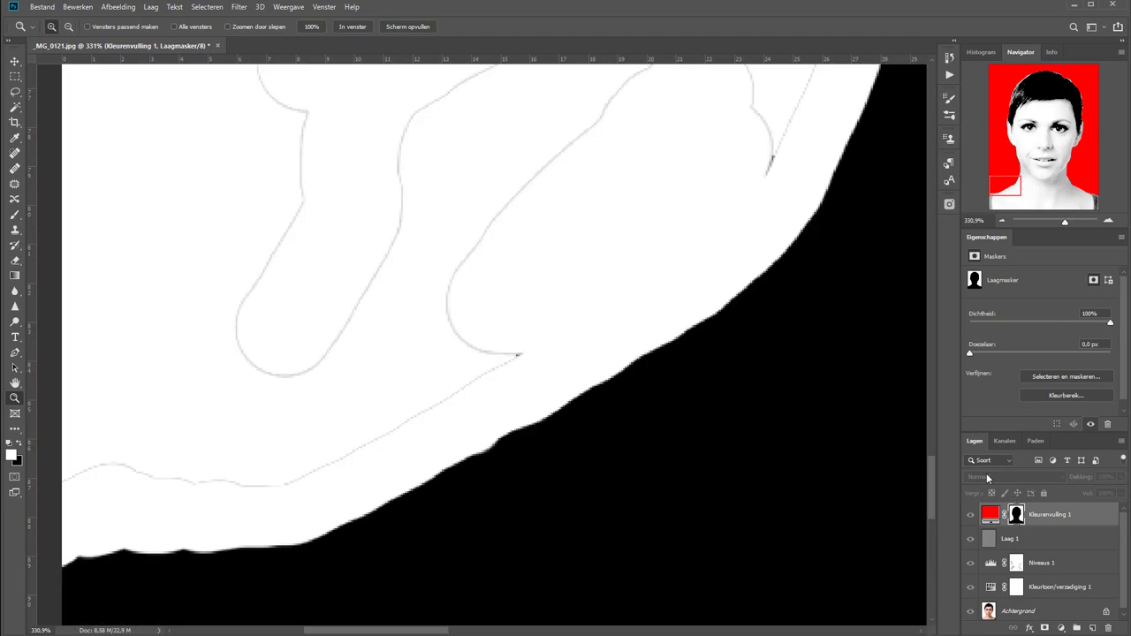
drag(592, 258, 672, 350)
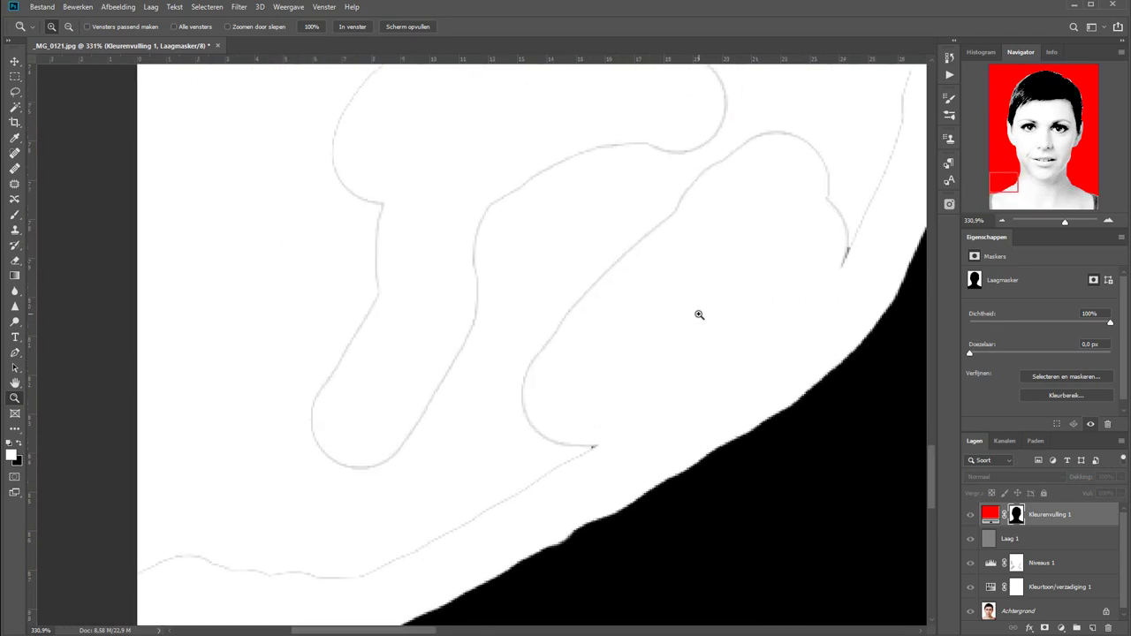
key(b)
mouse_move(593, 446)
mouse_down()
mouse_move(380, 513)
mouse_move(397, 374)
mouse_move(716, 88)
mouse_up()
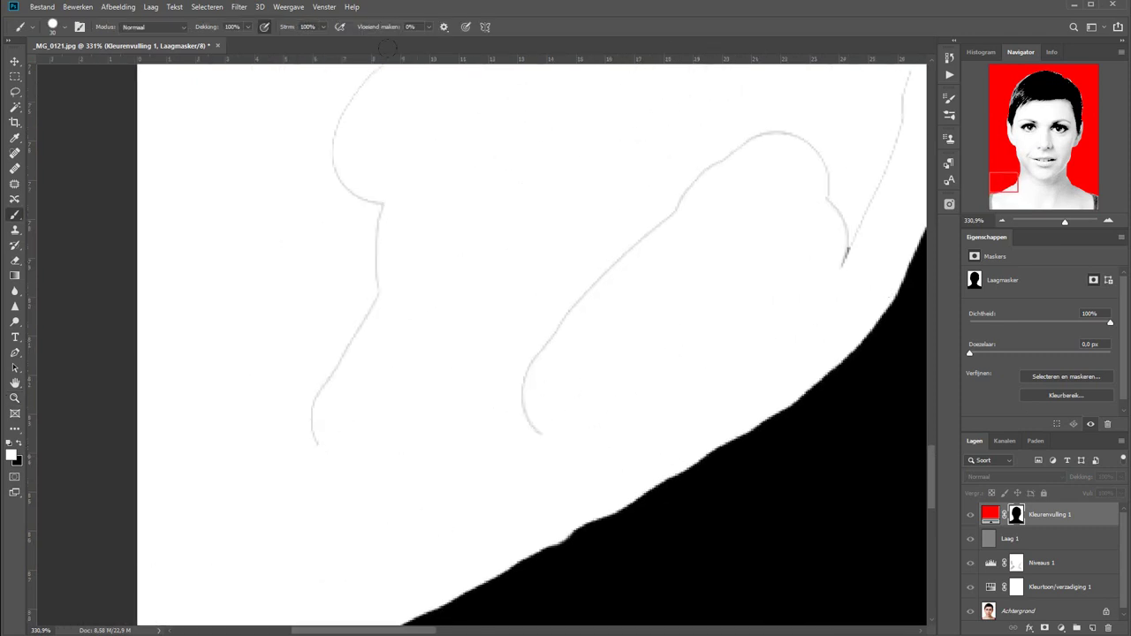
drag(353, 80, 335, 442)
drag(533, 429, 727, 118)
drag(826, 168, 848, 261)
drag(727, 190, 531, 576)
drag(487, 380, 228, 409)
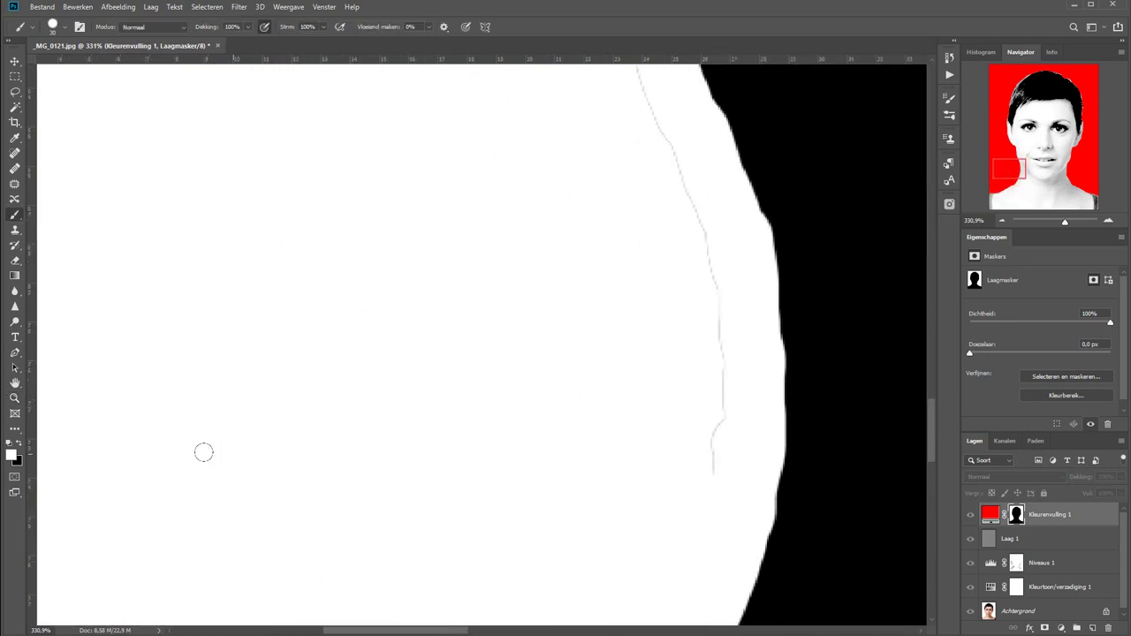
drag(718, 475, 658, 124)
- Paint out the grey line above the hair, then return to the composite view
scroll(654, 150, down, 1)
scroll(629, 177, down, 1)
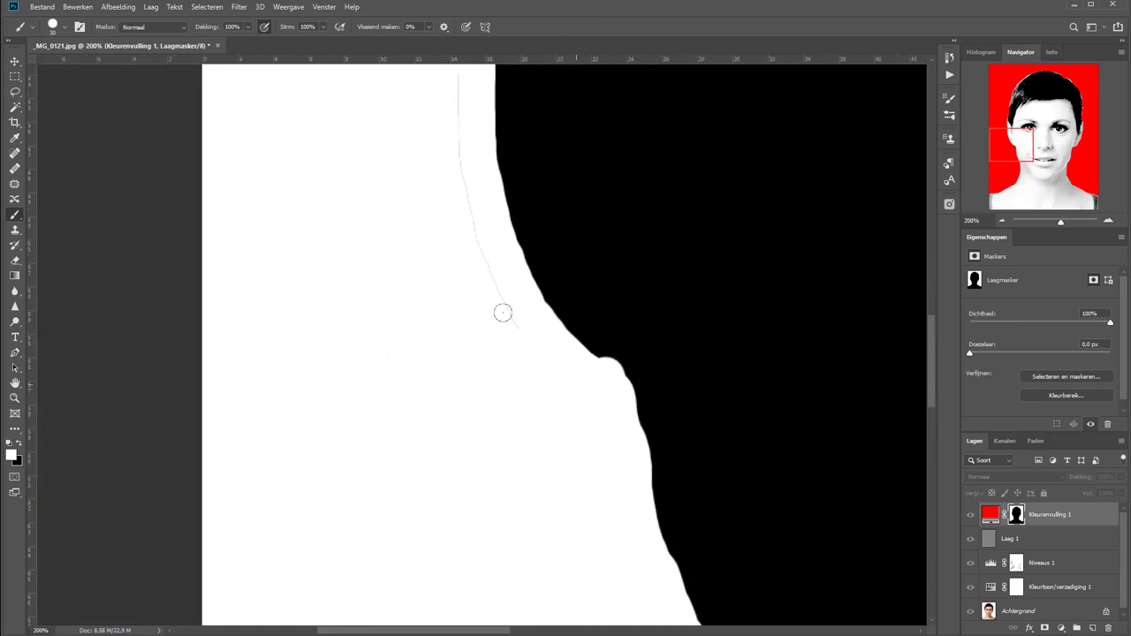
drag(448, 104, 423, 542)
mouse_move(447, 86)
mouse_down()
mouse_move(384, 285)
mouse_move(202, 477)
mouse_up()
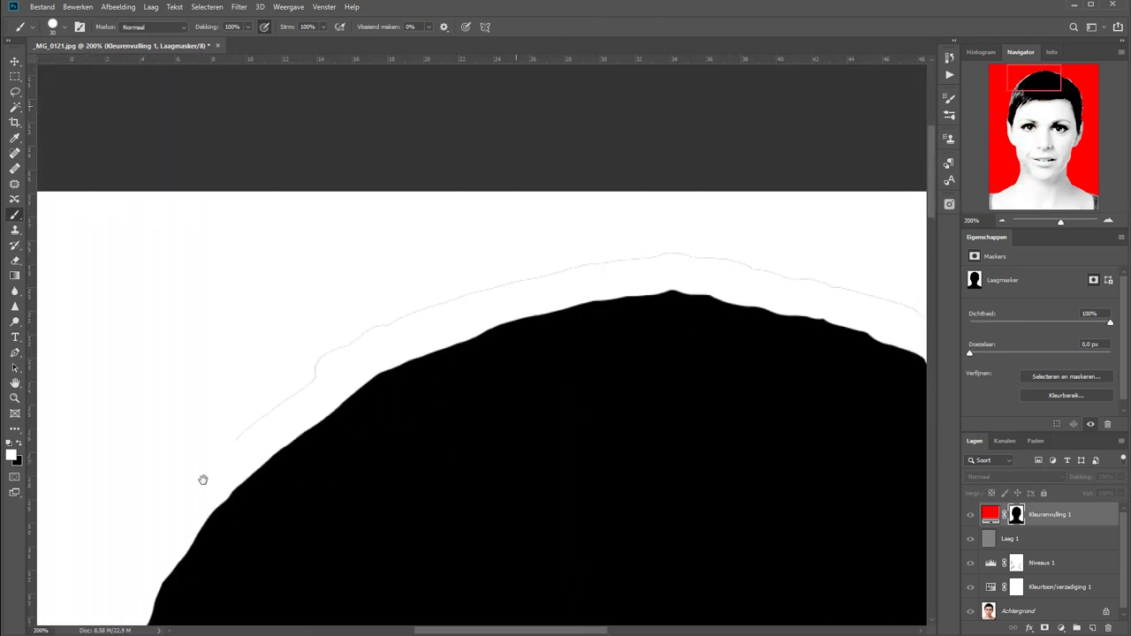
drag(771, 285, 508, 225)
mouse_move(430, 259)
mouse_down()
mouse_move(674, 578)
mouse_move(619, 321)
mouse_move(671, 157)
mouse_move(564, 575)
mouse_move(551, 328)
mouse_move(477, 371)
mouse_move(316, 309)
mouse_up()
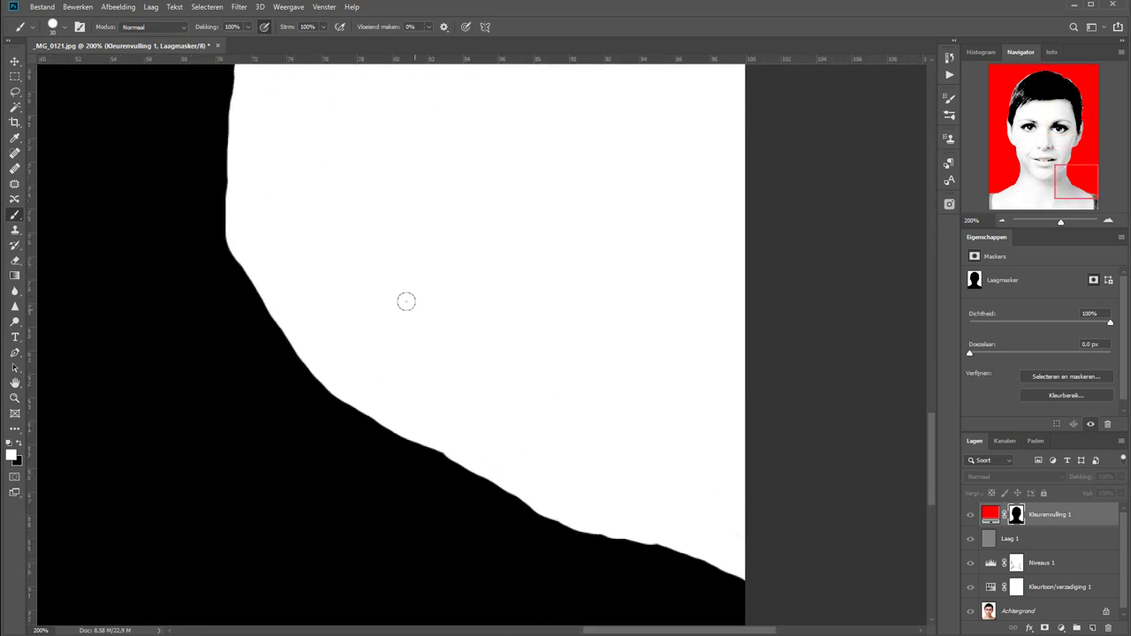
key(ctrl+0)
click(989, 514)
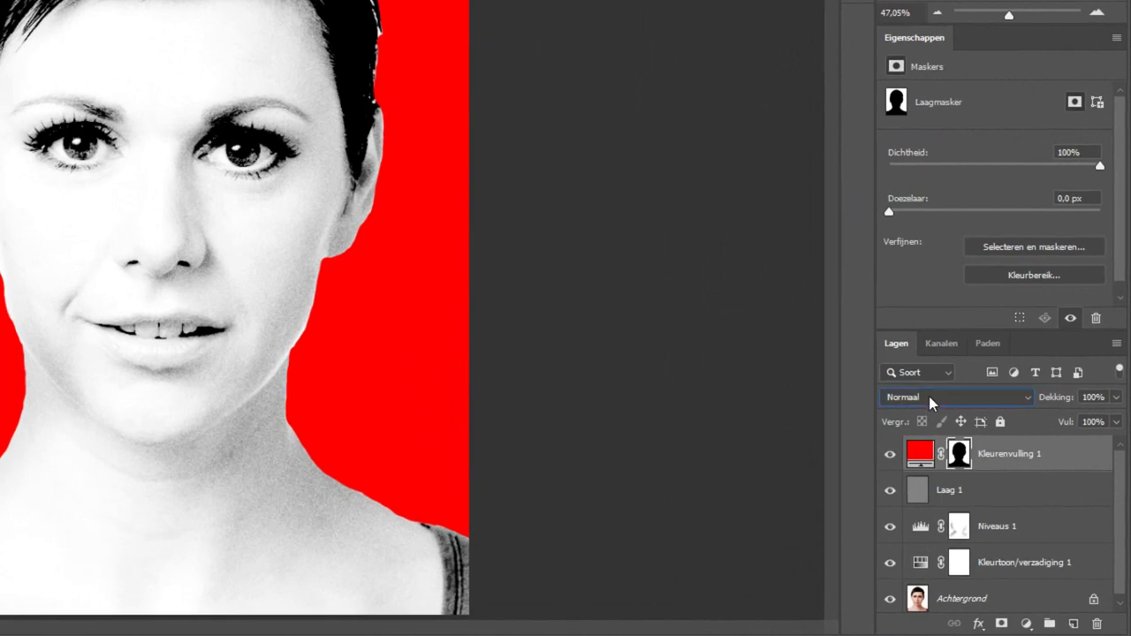
- Set Kleurenvulling 1 to Vermenigvuldigen blending and zoom in to inspect the hairline edge
click(930, 402)
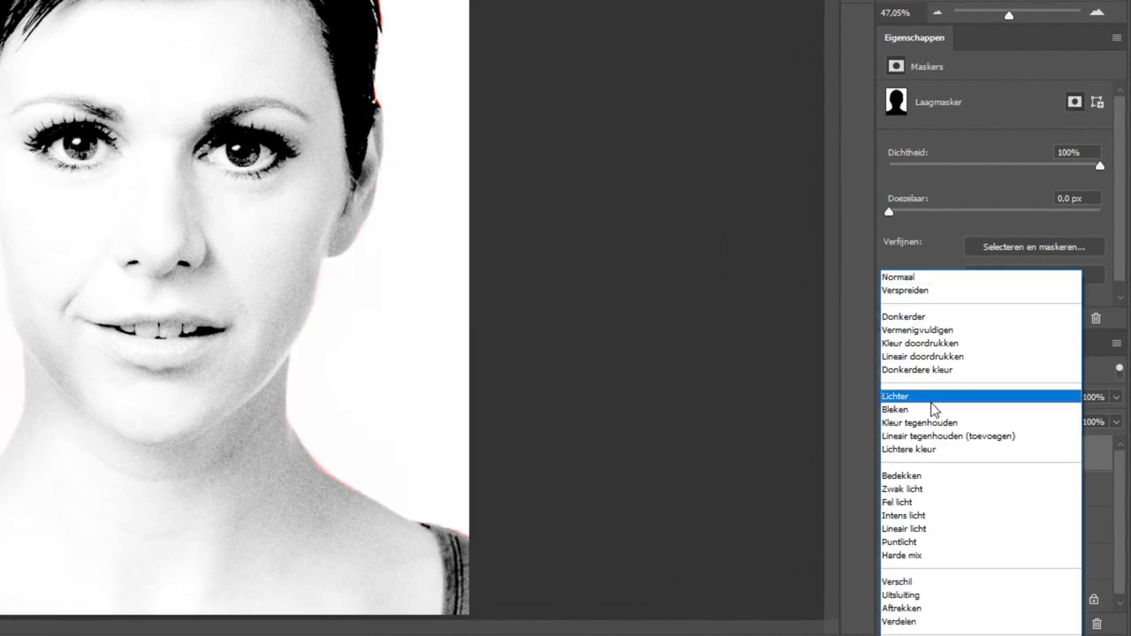
click(928, 328)
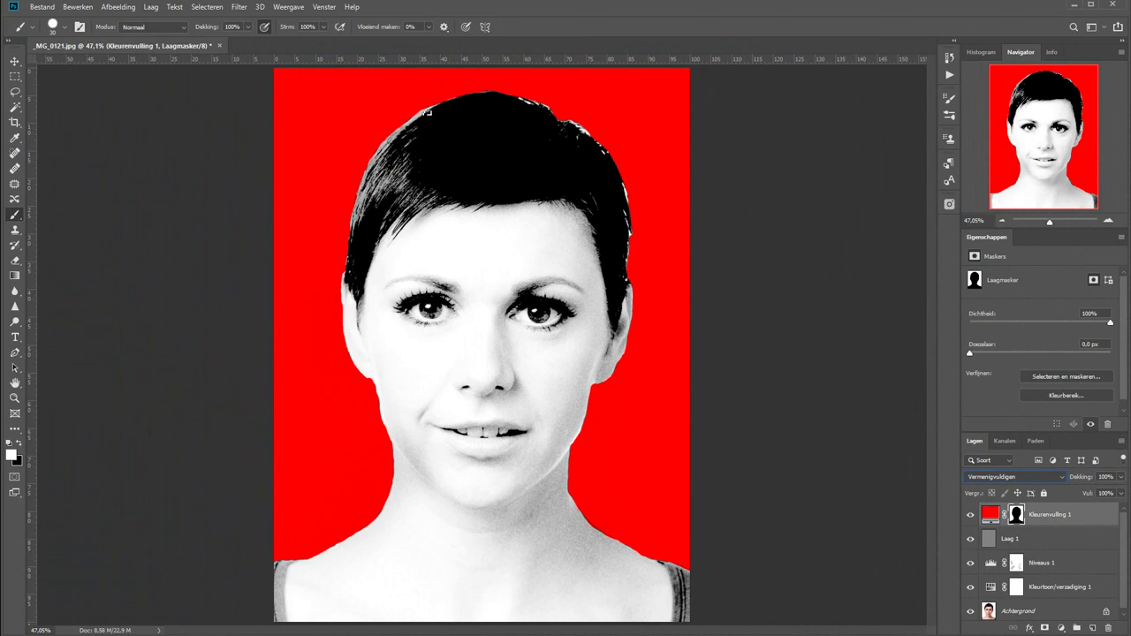
click(14, 398)
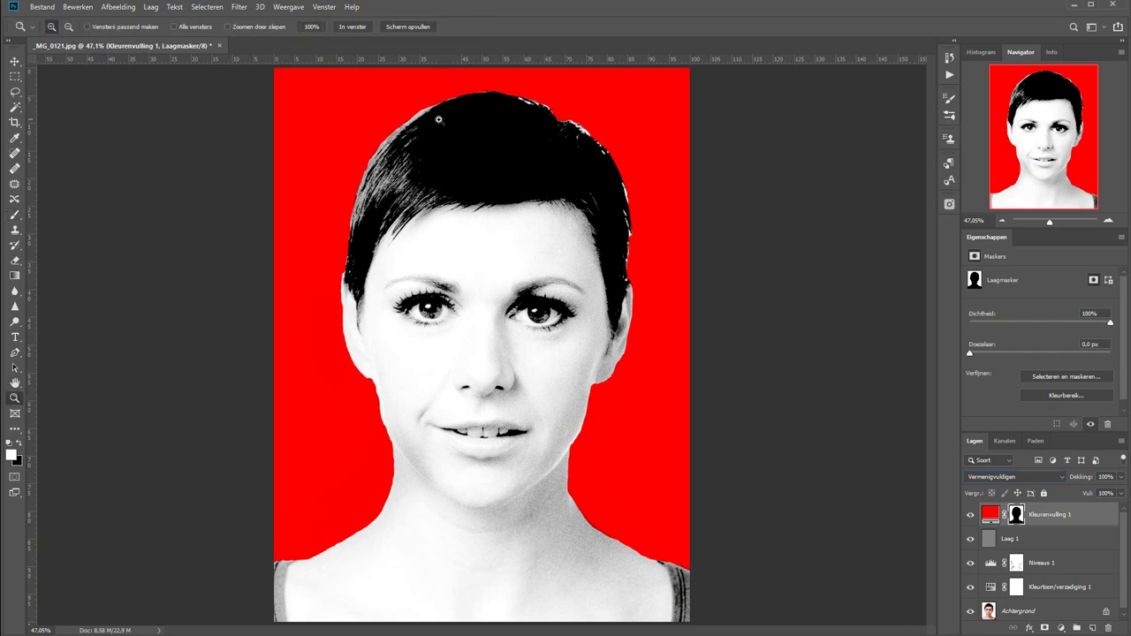
mouse_move(440, 114)
mouse_down()
mouse_move(522, 118)
mouse_move(583, 239)
mouse_up()
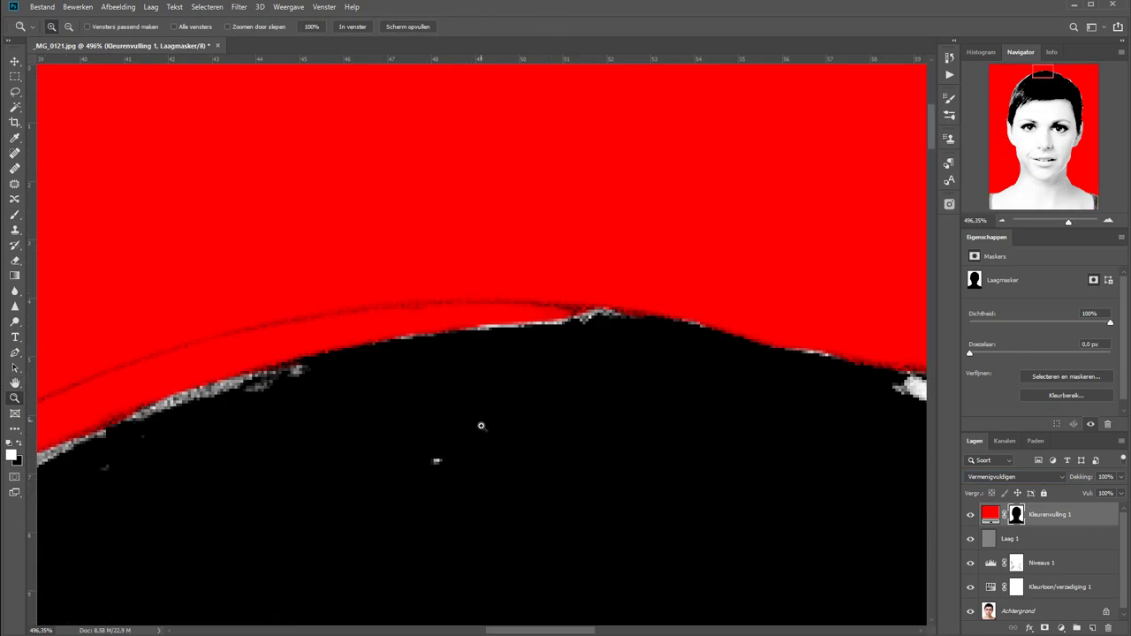
click(354, 29)
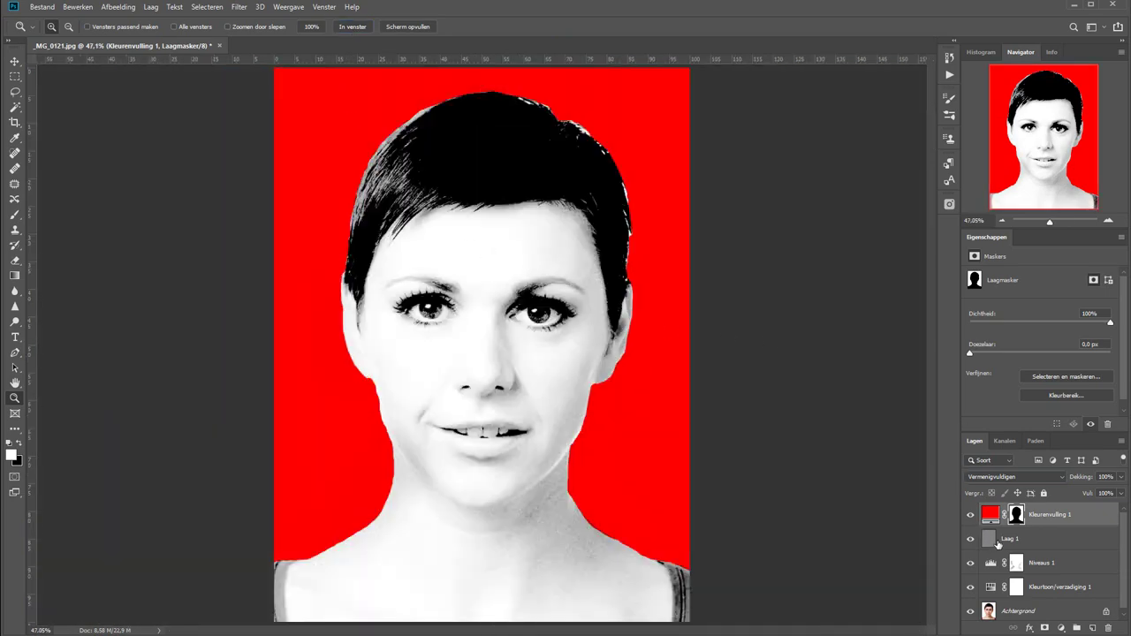
- Add a dark green 083d07 solid colour fill layer and invert its mask to black
click(1060, 629)
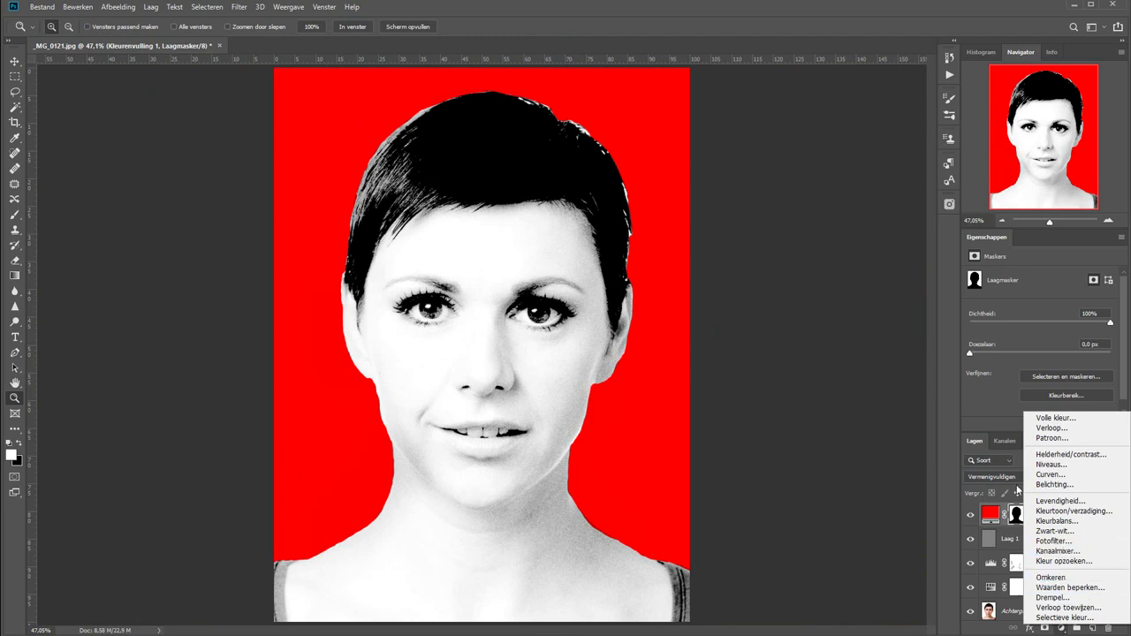
click(1056, 418)
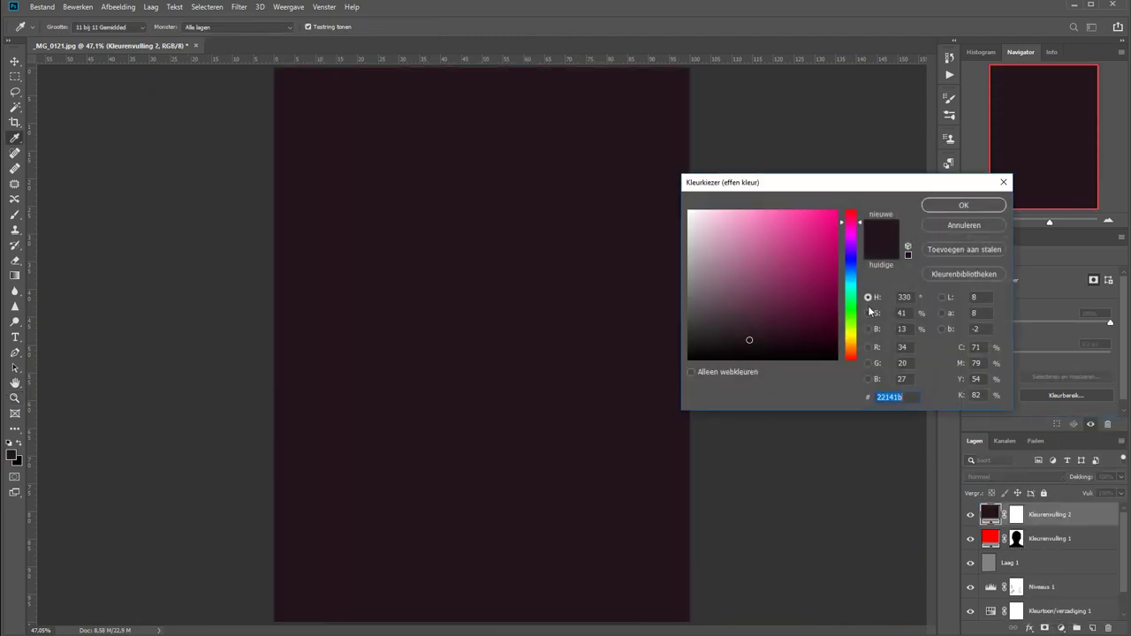
click(855, 307)
drag(834, 316, 819, 320)
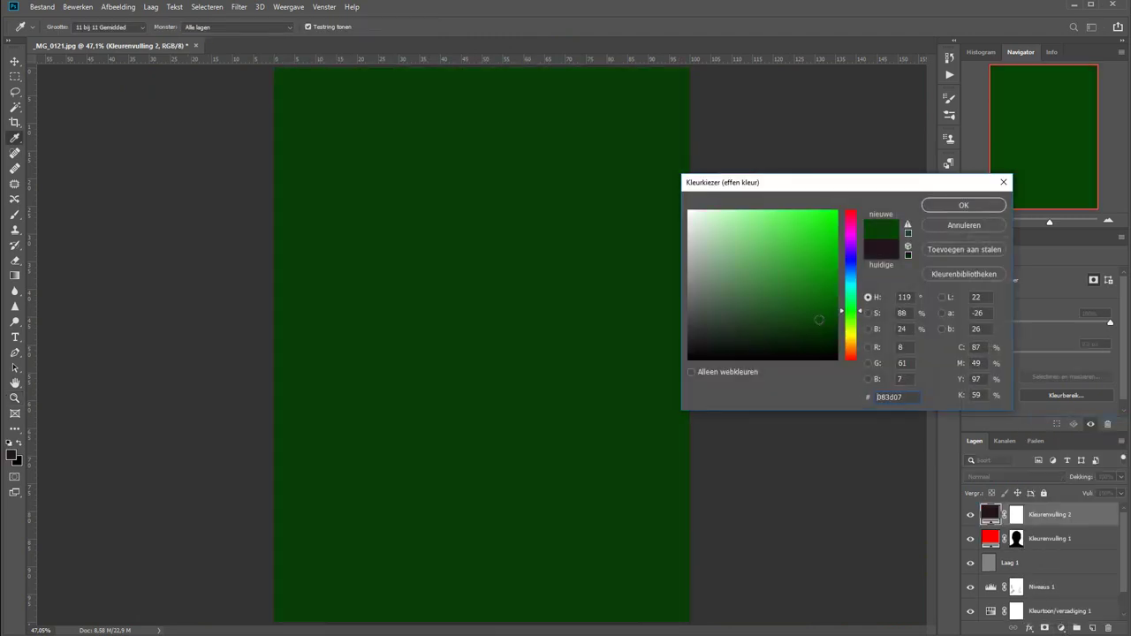
click(946, 206)
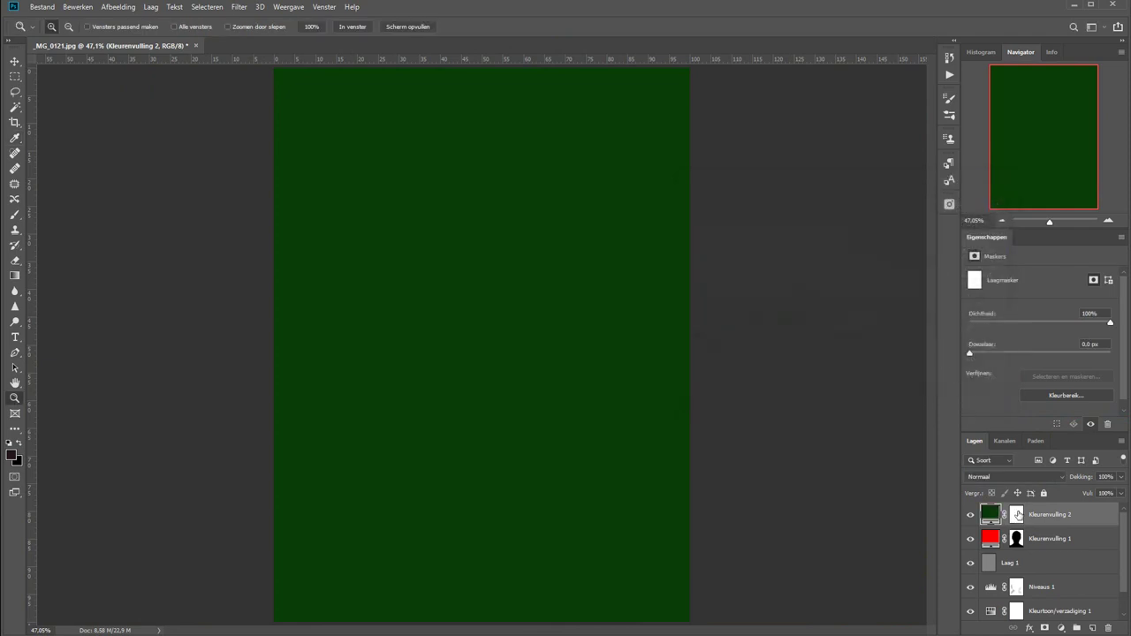
click(1017, 514)
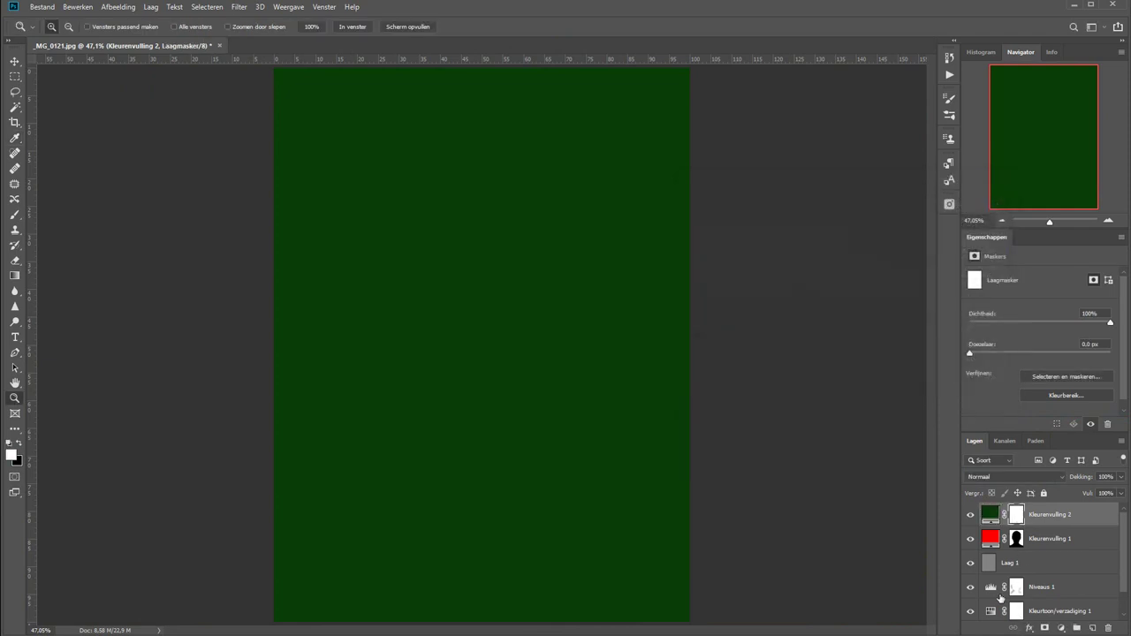
key(ctrl+i)
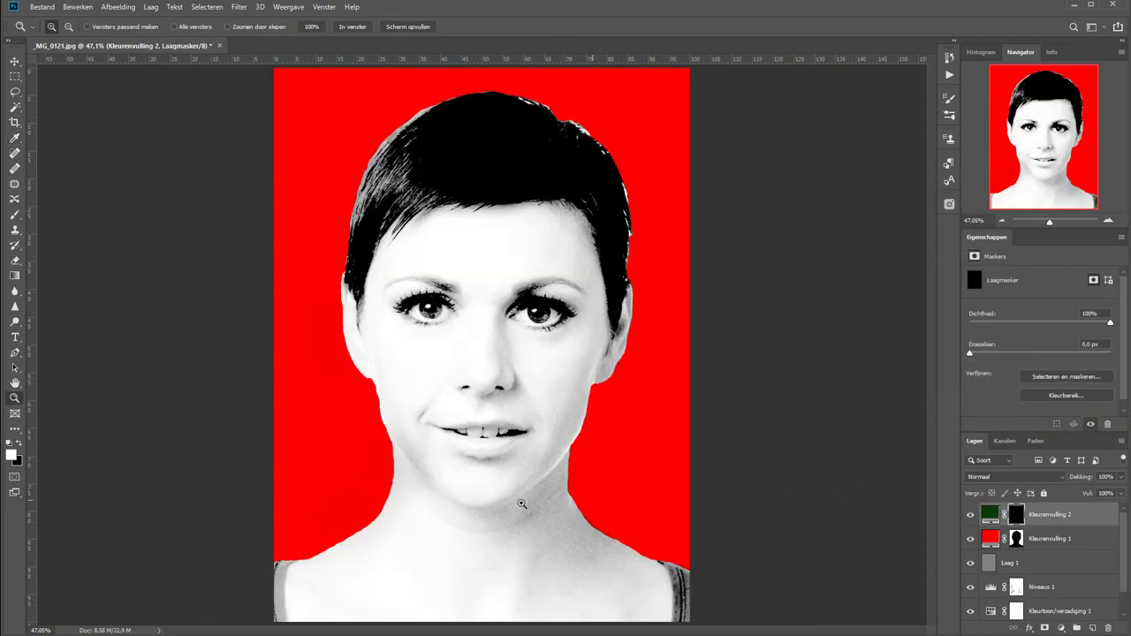
- Paint white on Kleurenvulling 2's mask over both shoulders, enlarging the brush to 20
drag(313, 546, 697, 242)
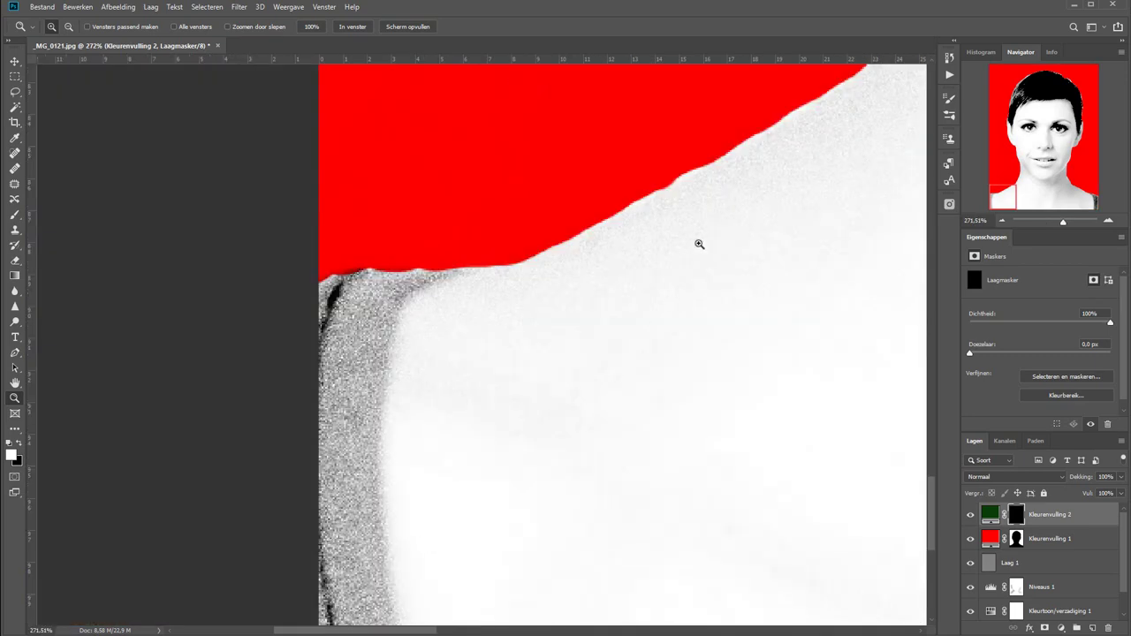
key(b)
mouse_move(344, 349)
mouse_down()
mouse_move(340, 583)
mouse_move(371, 601)
mouse_move(366, 314)
mouse_move(336, 281)
mouse_move(314, 285)
mouse_up()
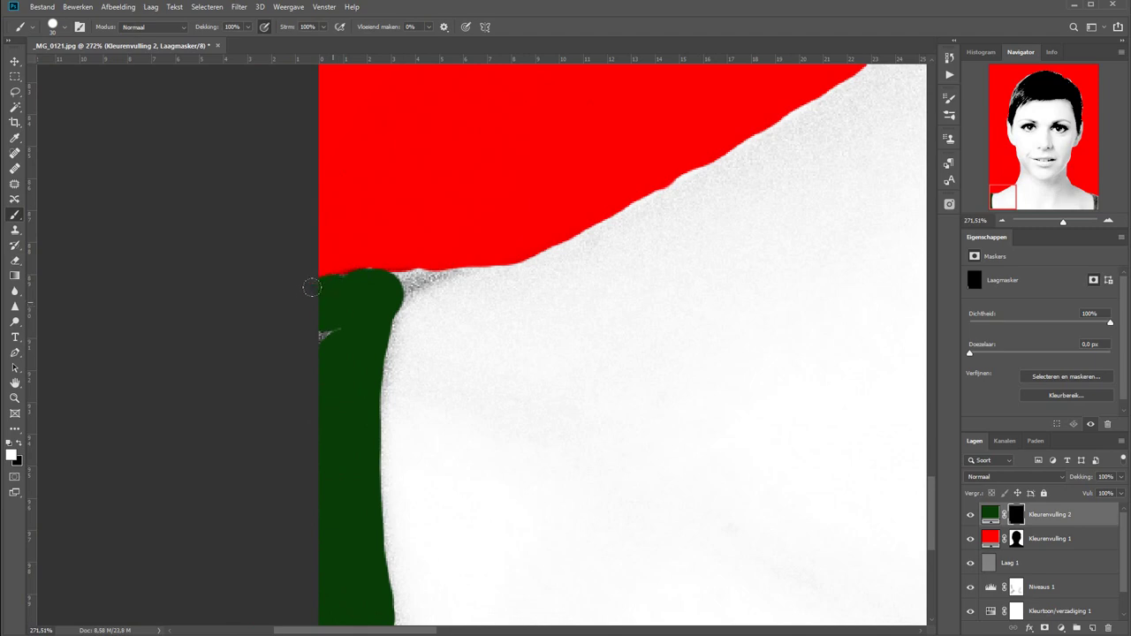
mouse_move(402, 287)
mouse_down()
mouse_move(442, 269)
mouse_move(398, 279)
mouse_up()
drag(1003, 199, 1076, 234)
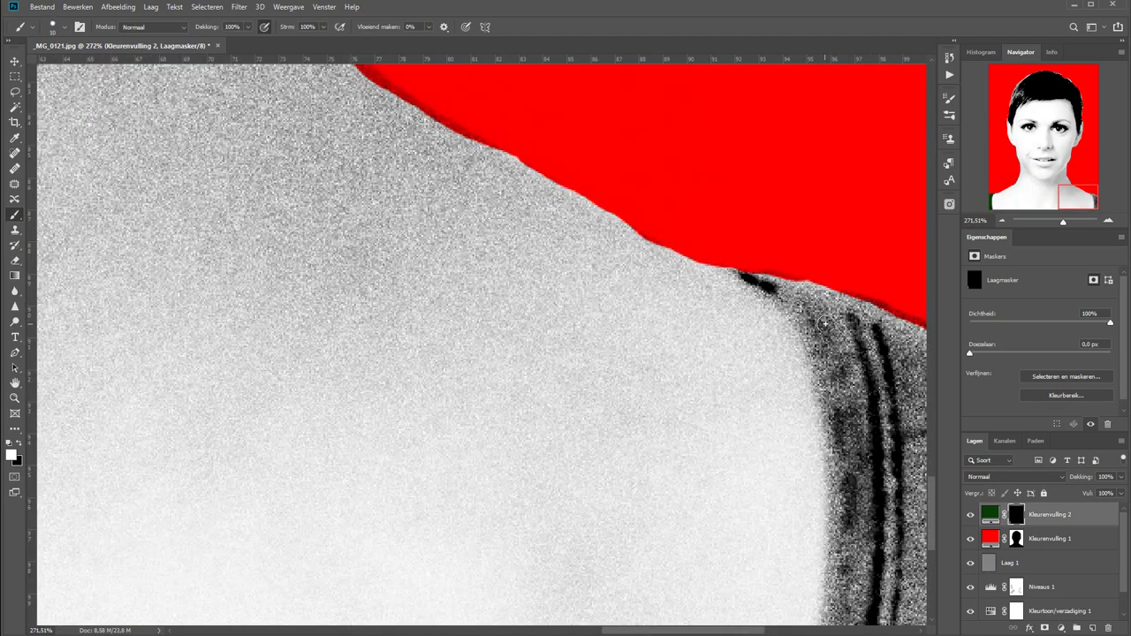
mouse_move(826, 324)
mouse_down()
mouse_move(806, 297)
mouse_move(923, 336)
mouse_up()
mouse_move(818, 285)
mouse_down()
mouse_move(765, 279)
mouse_move(809, 329)
mouse_move(837, 433)
mouse_move(831, 619)
mouse_move(863, 599)
mouse_move(853, 322)
mouse_move(897, 415)
mouse_move(906, 619)
mouse_move(913, 570)
mouse_move(770, 416)
mouse_up()
key(])
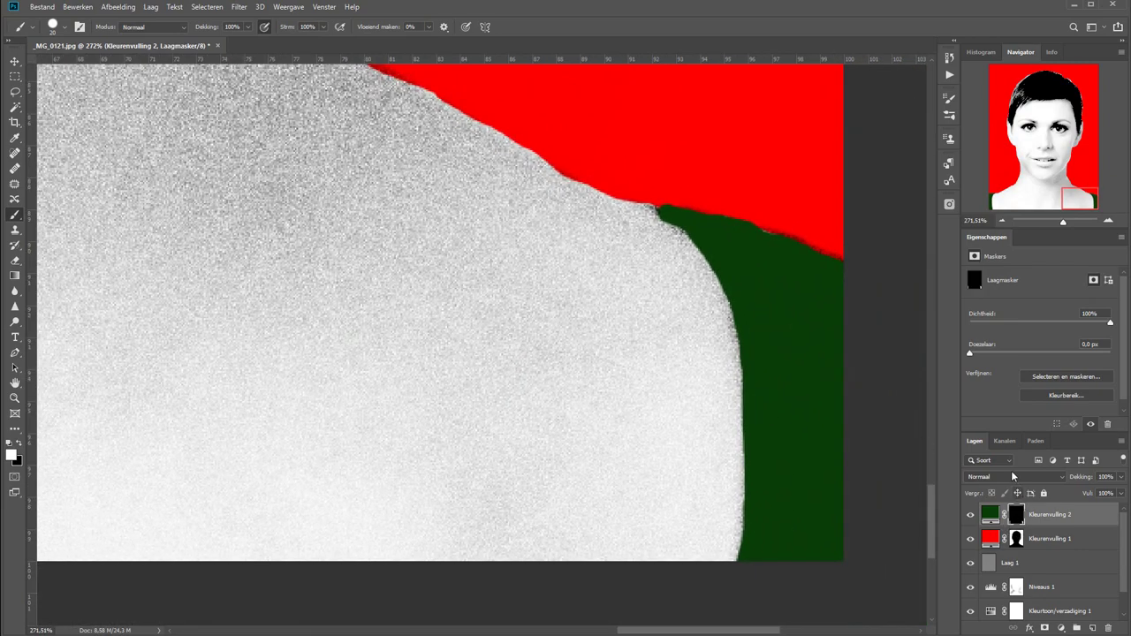
- Set the green fill to Vermenigvuldigen blending and change its colour to #148012
click(1010, 477)
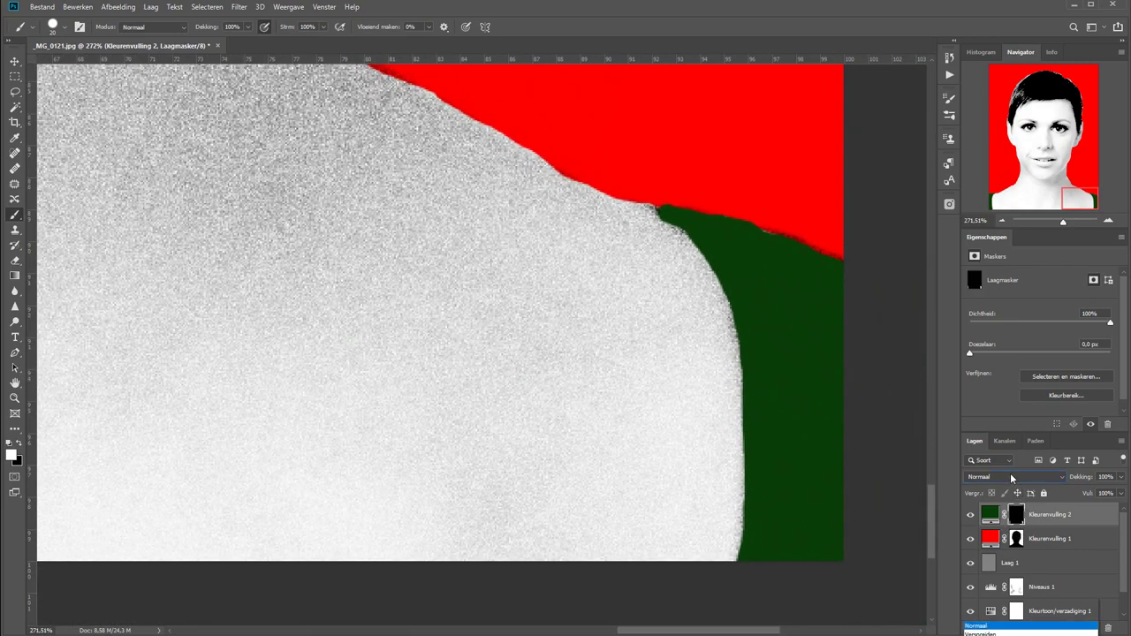
click(996, 433)
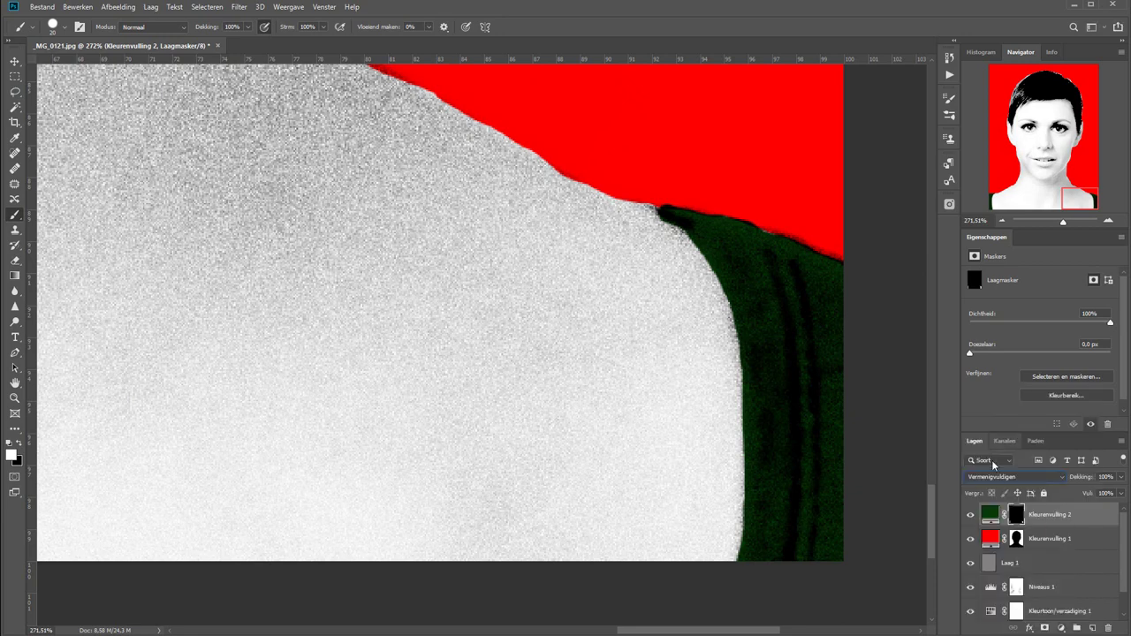
double_click(990, 517)
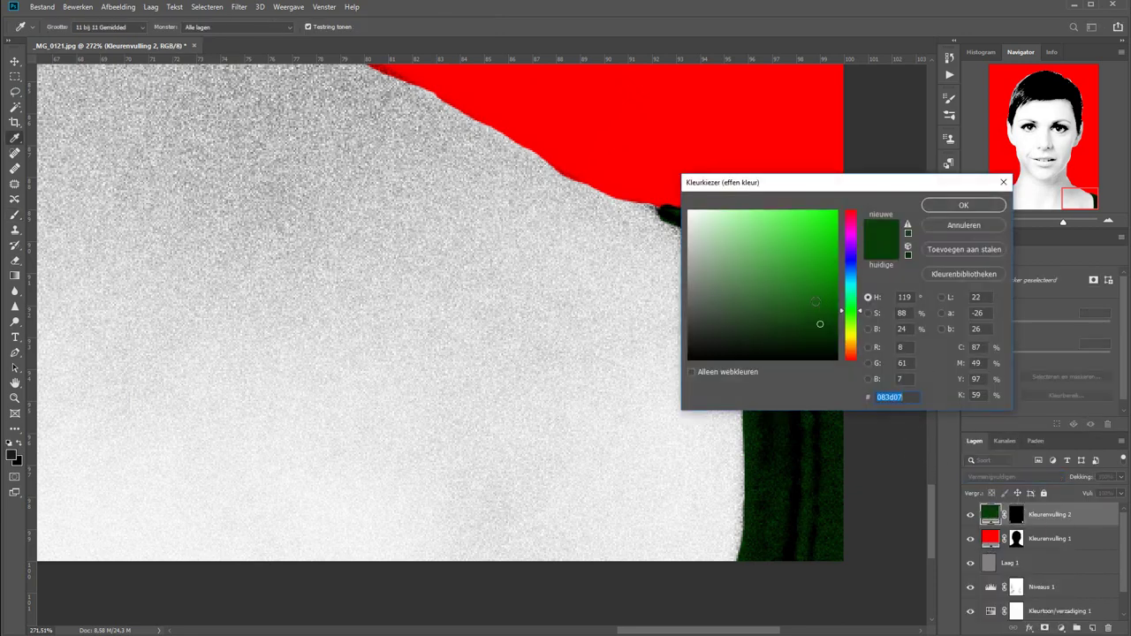
drag(821, 323, 816, 285)
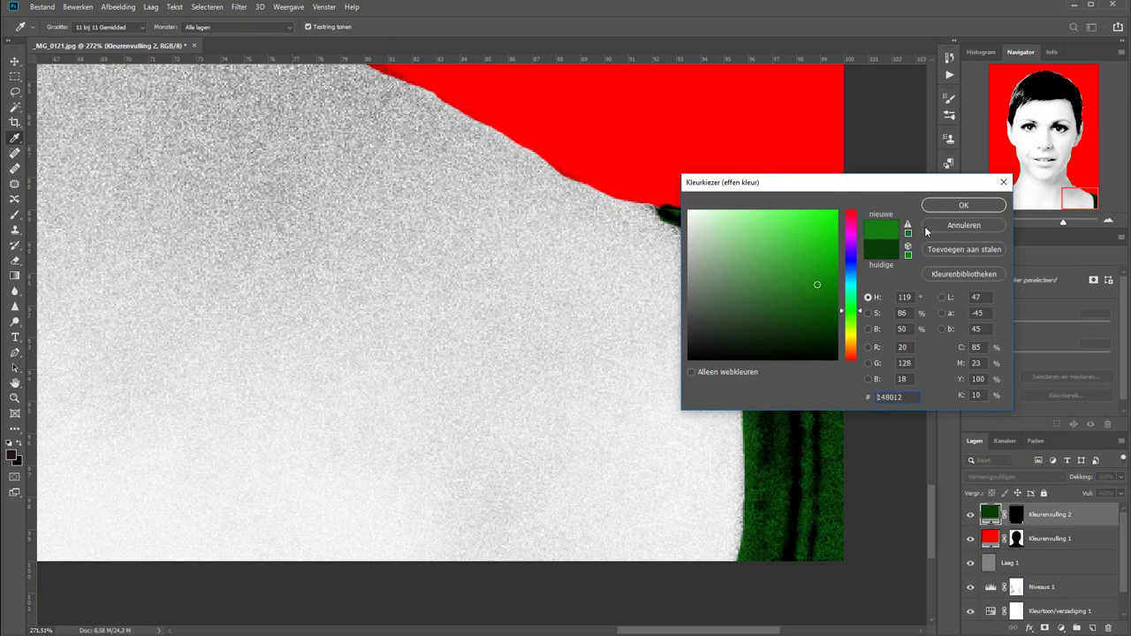
click(950, 205)
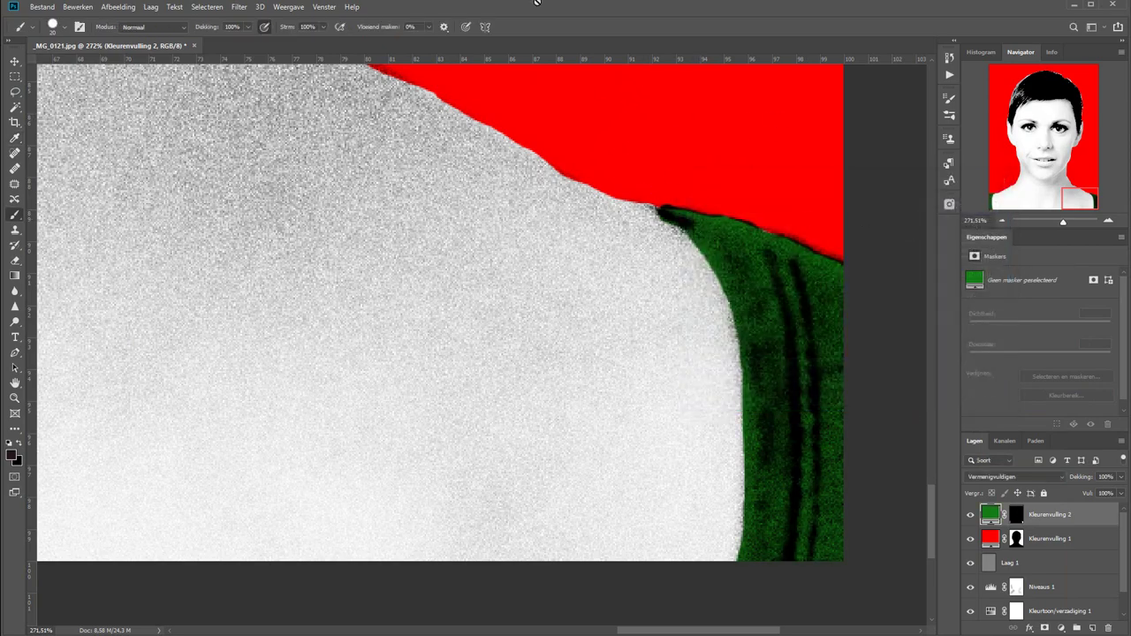
key(ctrl+0)
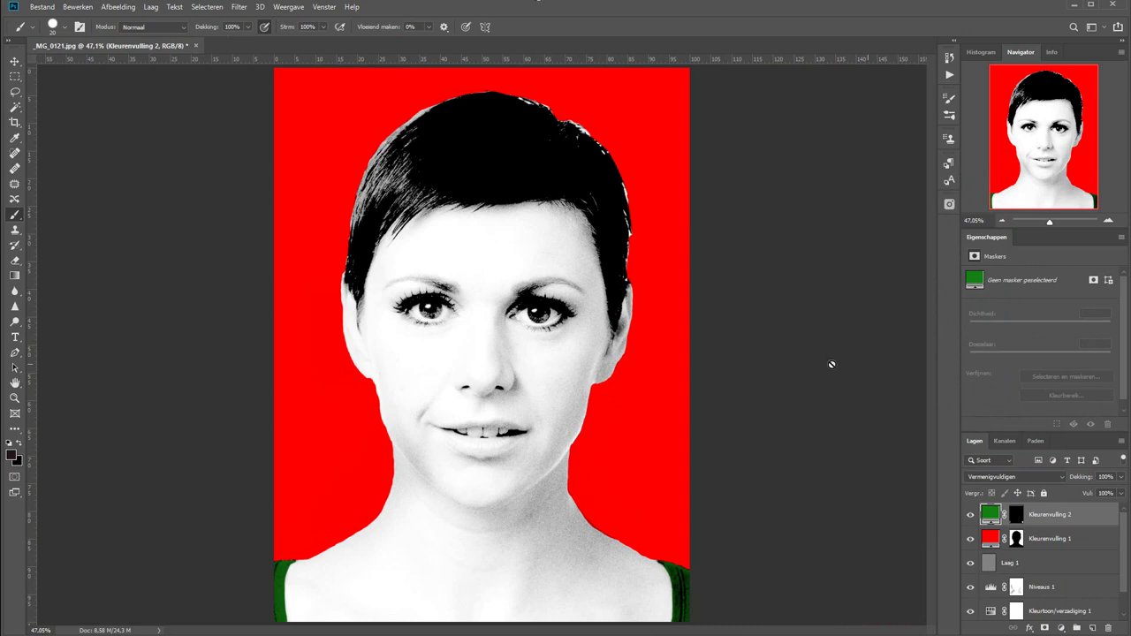
- Add a yellow fffc00 solid colour fill layer and invert its mask to hide it
click(1063, 629)
click(1058, 424)
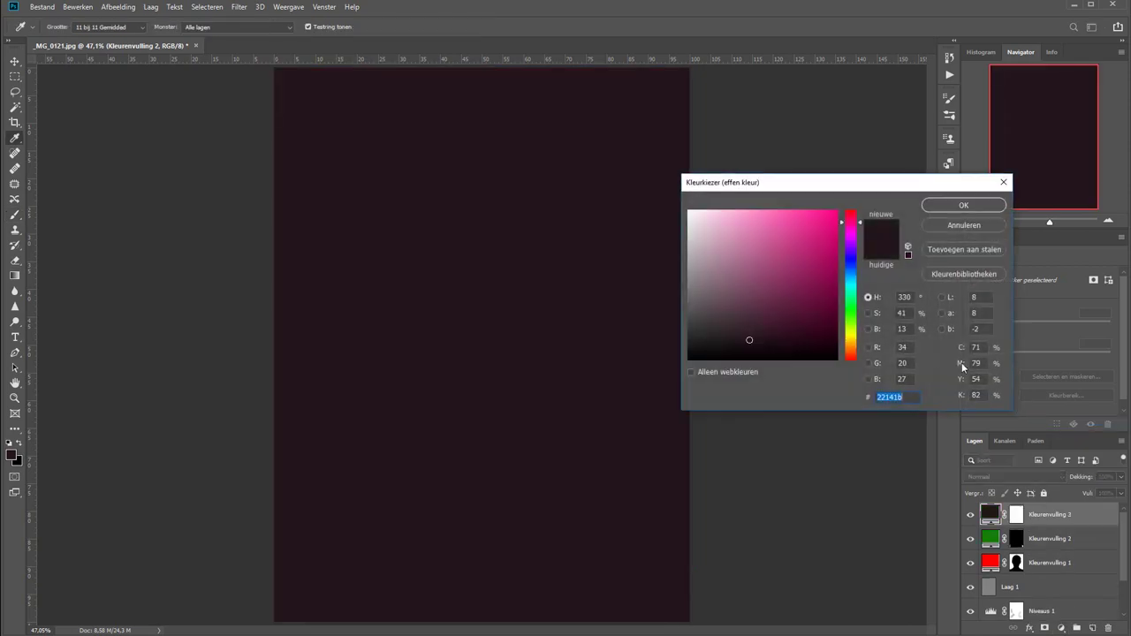
click(853, 335)
drag(808, 221, 838, 211)
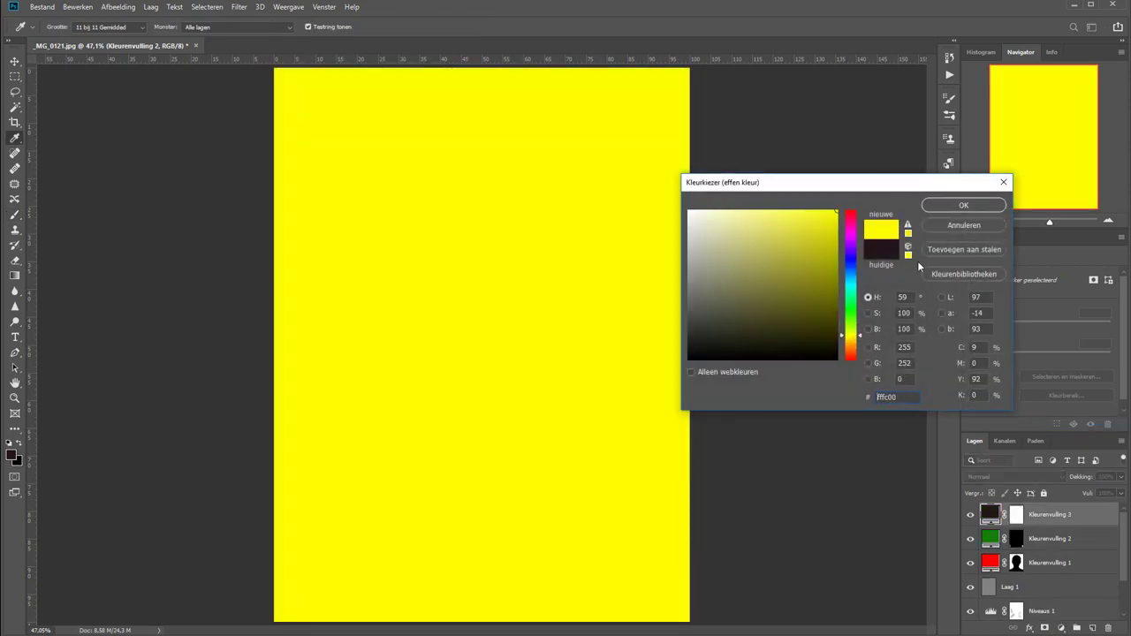
click(955, 206)
key(b)
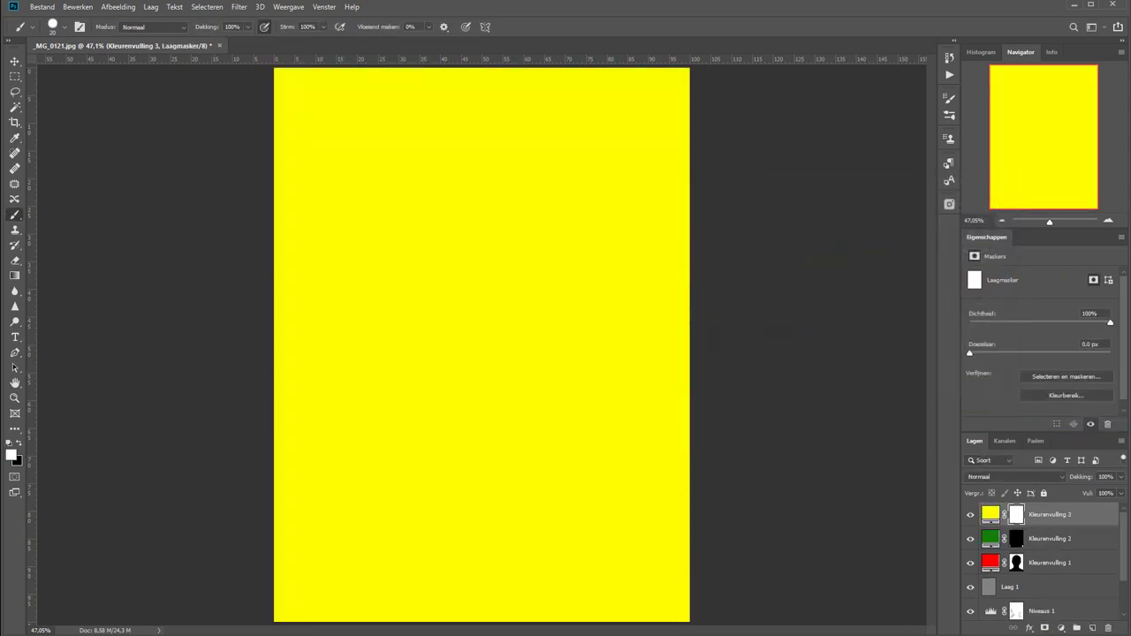
key(ctrl+i)
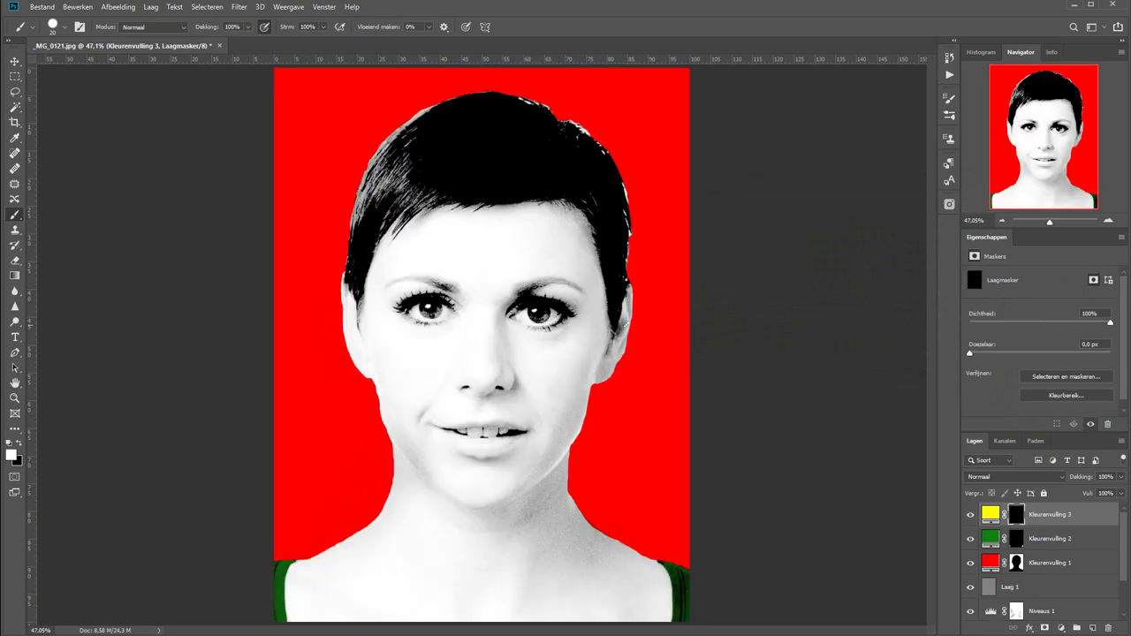
- Zoom in and paint yellow down the left side of the hair and along the upper hairline
key(z)
drag(394, 243, 489, 249)
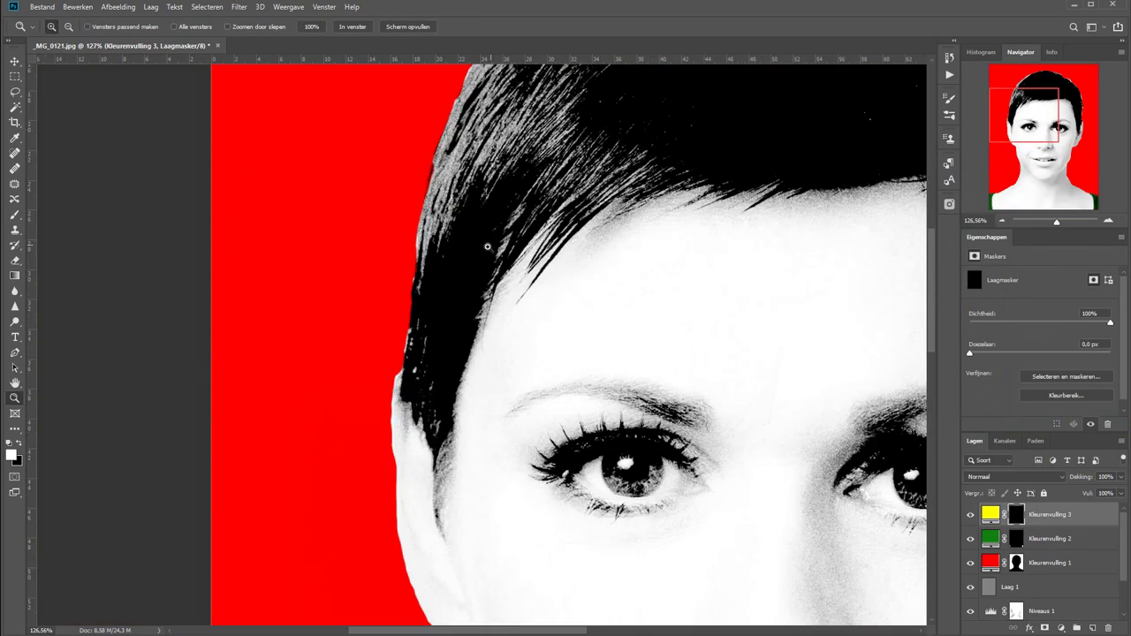
key(b)
mouse_move(530, 166)
mouse_down()
mouse_move(438, 439)
mouse_move(605, 177)
mouse_move(528, 269)
mouse_move(590, 212)
mouse_move(711, 152)
mouse_up()
drag(600, 232, 703, 159)
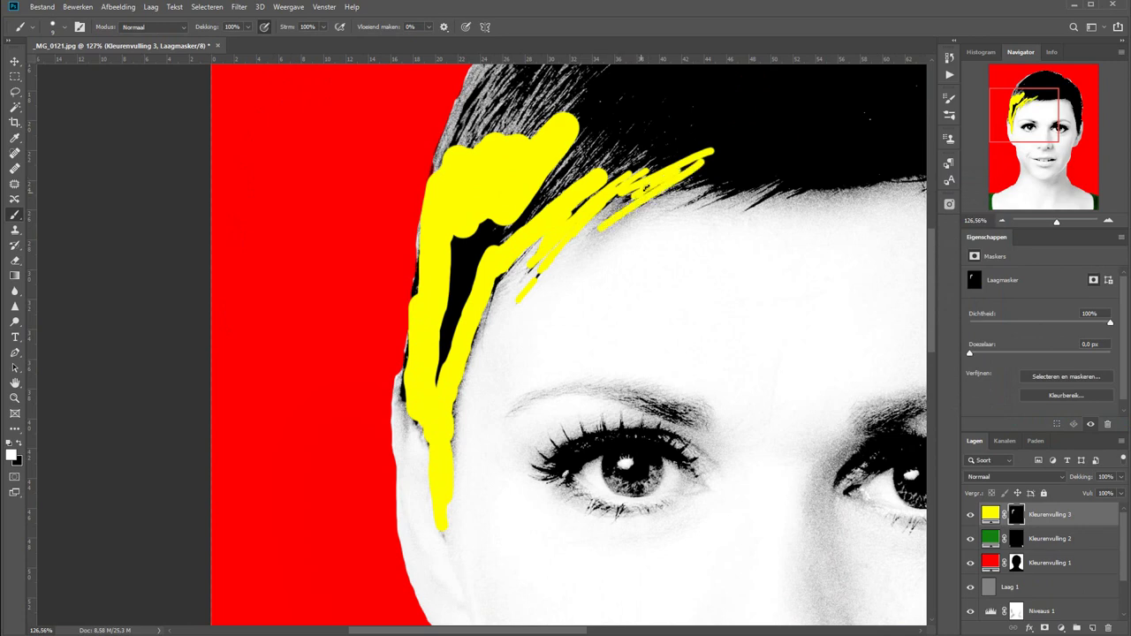
drag(624, 199, 712, 162)
drag(659, 193, 919, 166)
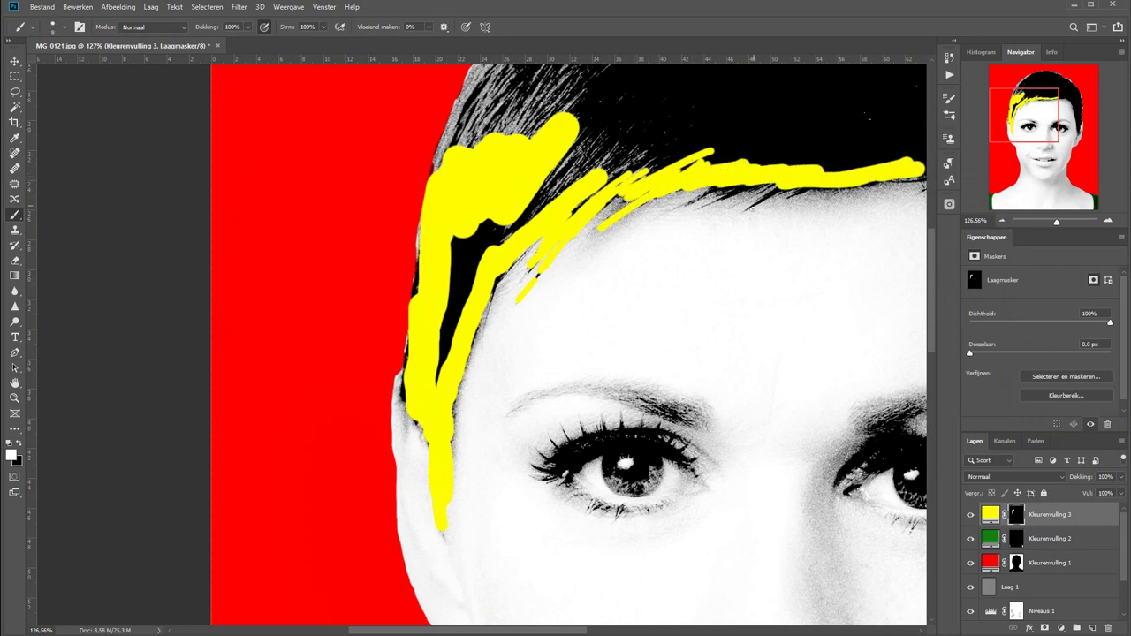
mouse_move(783, 184)
mouse_down()
mouse_move(750, 209)
mouse_move(712, 190)
mouse_move(777, 187)
mouse_move(633, 184)
mouse_move(568, 198)
mouse_move(477, 242)
mouse_move(500, 182)
mouse_move(699, 159)
mouse_move(915, 155)
mouse_move(888, 74)
mouse_move(477, 132)
mouse_move(442, 79)
mouse_move(359, 292)
mouse_up()
- Fill the remaining hair gaps and right side, adding thin strands with a smaller brush
mouse_move(406, 230)
mouse_down()
mouse_move(548, 126)
mouse_move(501, 151)
mouse_move(518, 169)
mouse_move(450, 314)
mouse_move(638, 265)
mouse_move(689, 124)
mouse_move(530, 203)
mouse_up()
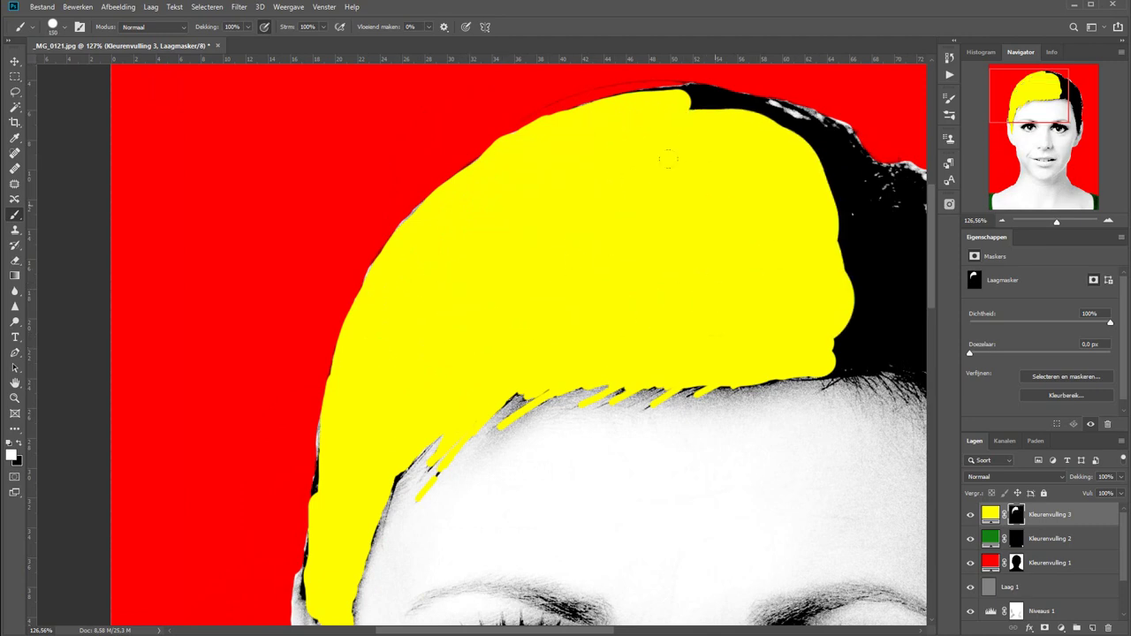
mouse_move(659, 97)
mouse_down()
mouse_move(741, 104)
mouse_move(853, 164)
mouse_move(919, 181)
mouse_move(670, 155)
mouse_move(745, 221)
mouse_move(724, 232)
mouse_move(627, 167)
mouse_move(589, 280)
mouse_move(770, 530)
mouse_move(748, 336)
mouse_move(672, 265)
mouse_move(758, 242)
mouse_move(792, 314)
mouse_move(808, 425)
mouse_move(800, 557)
mouse_move(758, 234)
mouse_move(734, 411)
mouse_move(710, 226)
mouse_move(732, 291)
mouse_move(742, 371)
mouse_move(680, 119)
mouse_move(711, 229)
mouse_move(698, 111)
mouse_move(707, 212)
mouse_up()
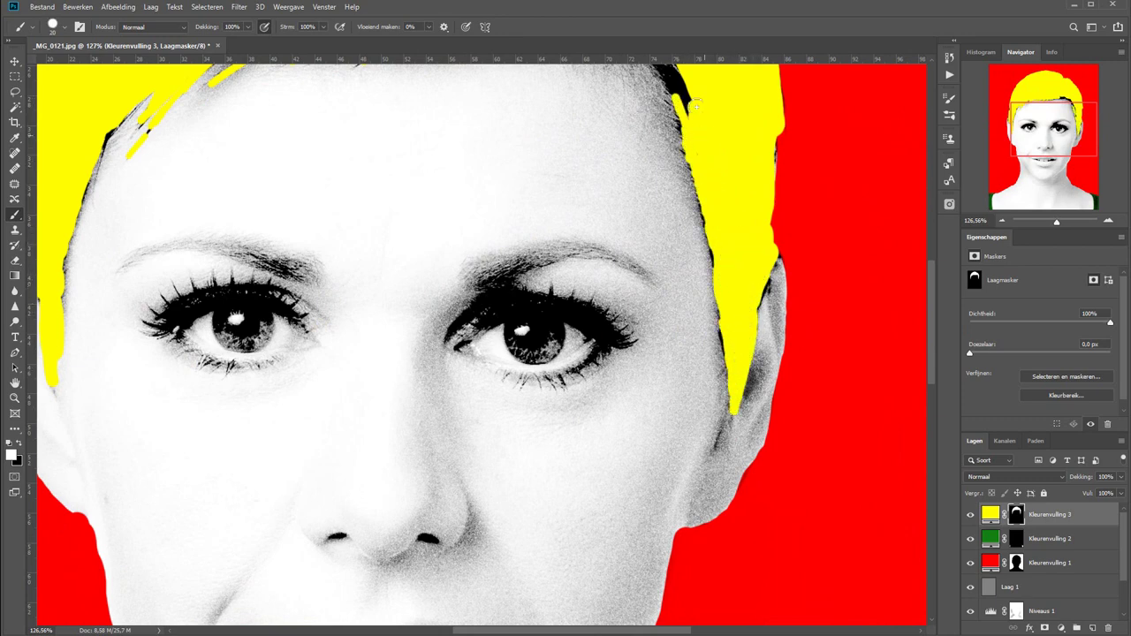
mouse_move(688, 129)
mouse_down()
mouse_move(750, 430)
mouse_move(687, 328)
mouse_move(591, 306)
mouse_move(685, 323)
mouse_up()
key([)
key([)
key([)
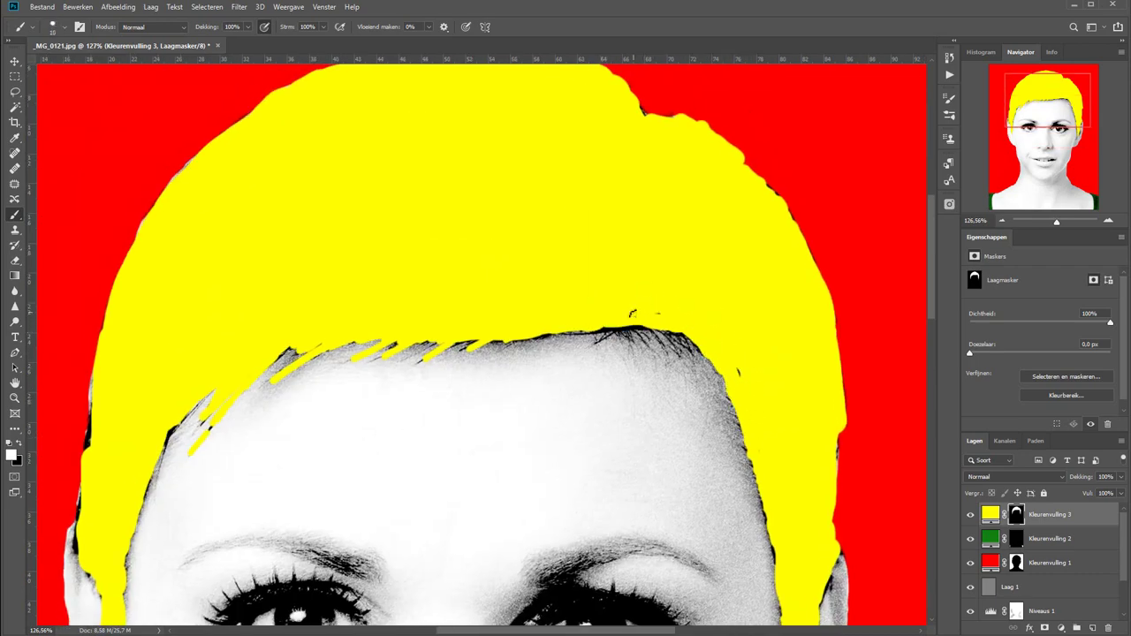
drag(601, 341, 654, 329)
drag(649, 352, 639, 325)
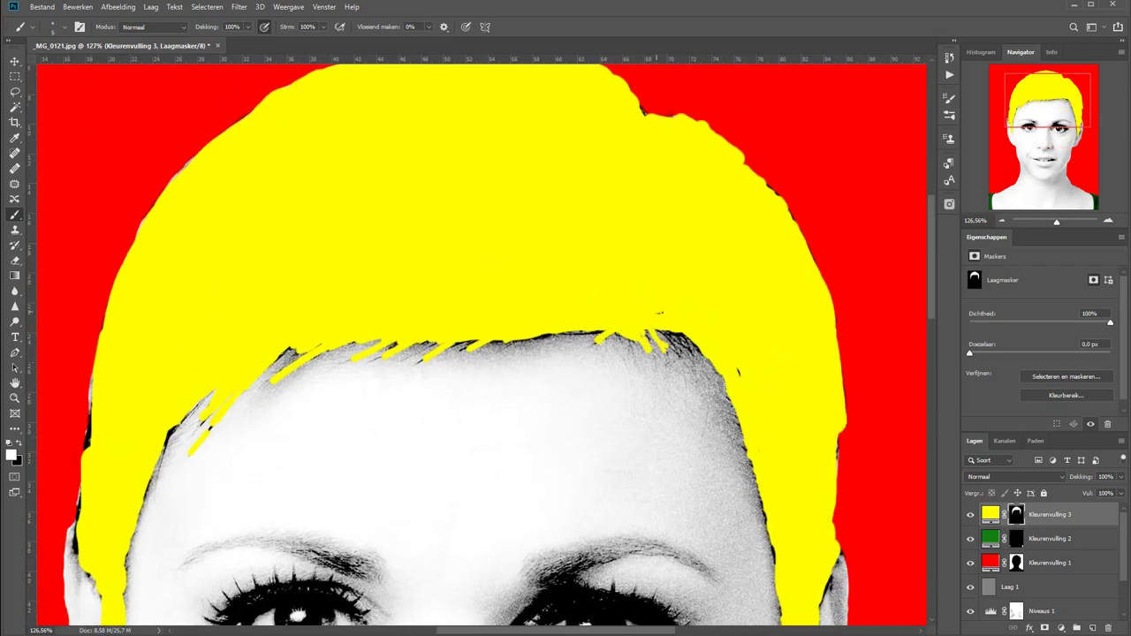
key(ctrl+0)
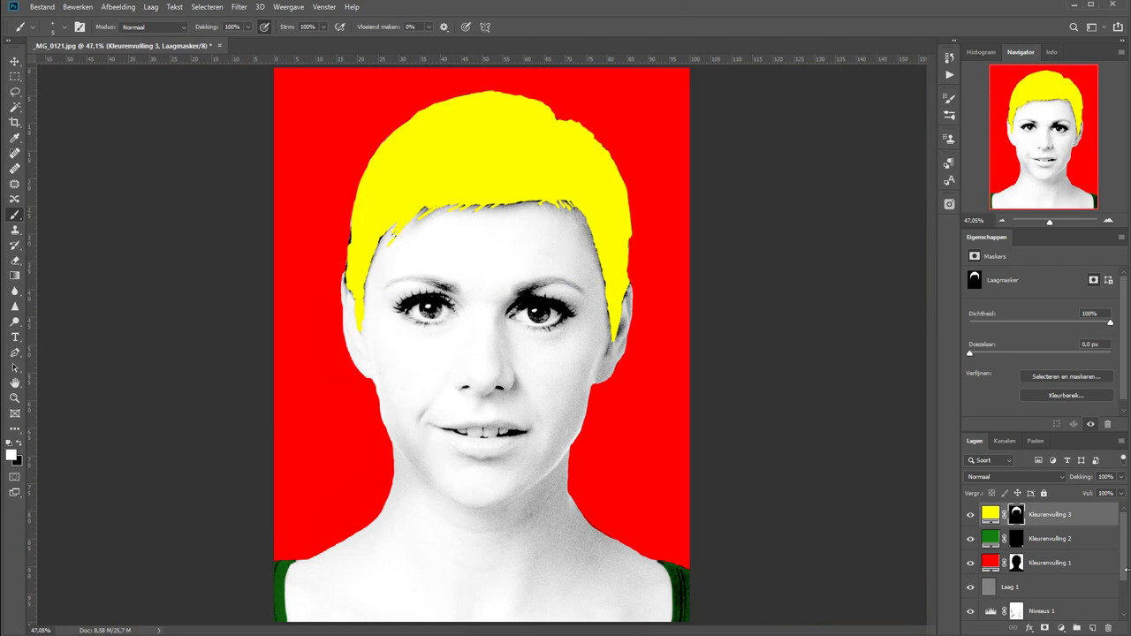
- Set the yellow fill to Vermenigvuldigen blending and zoom in on the left eye
click(1004, 478)
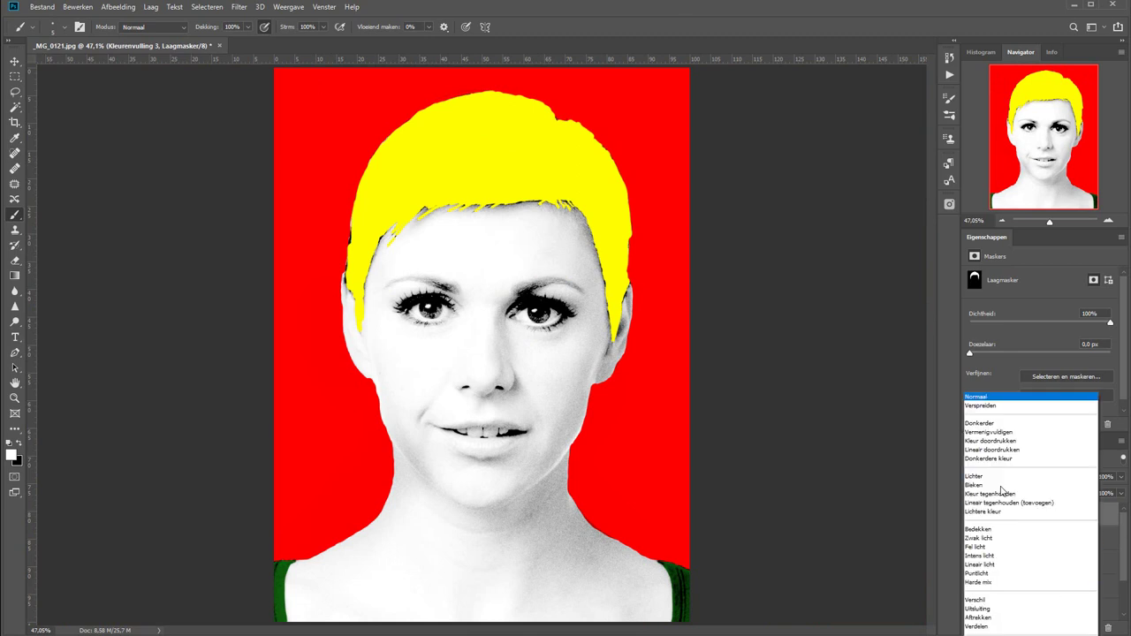
click(992, 440)
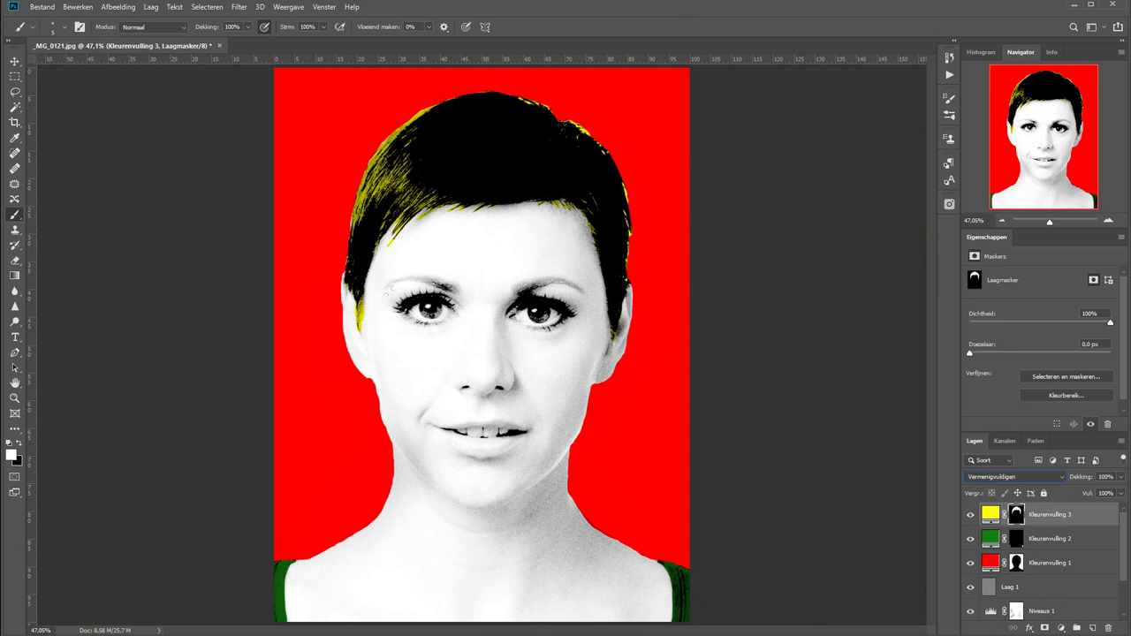
click(14, 397)
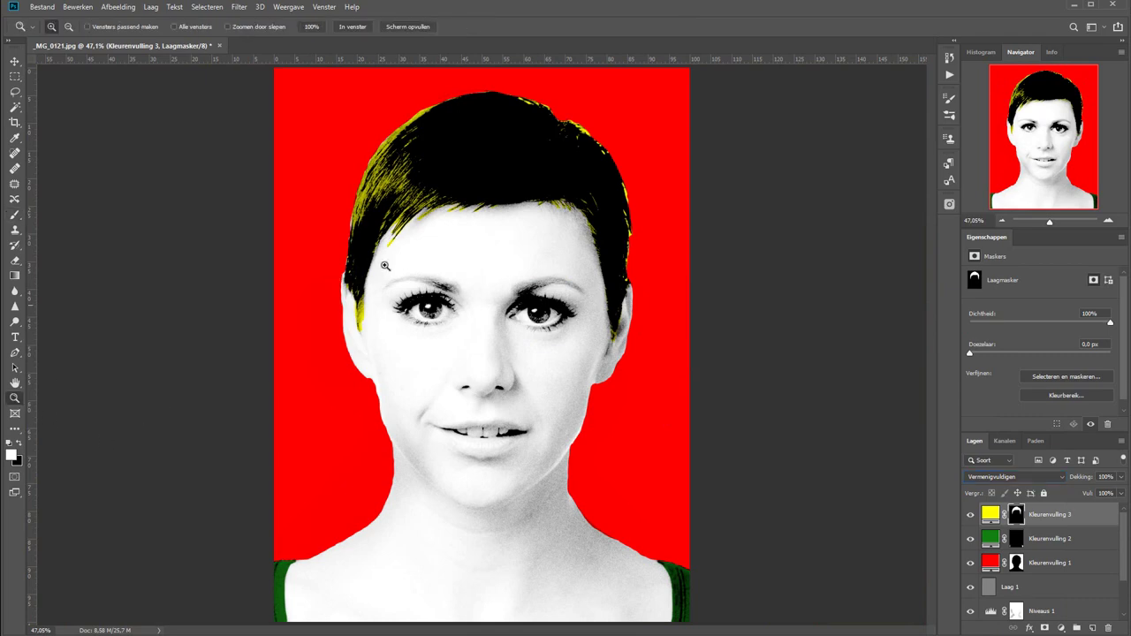
drag(387, 326, 901, 429)
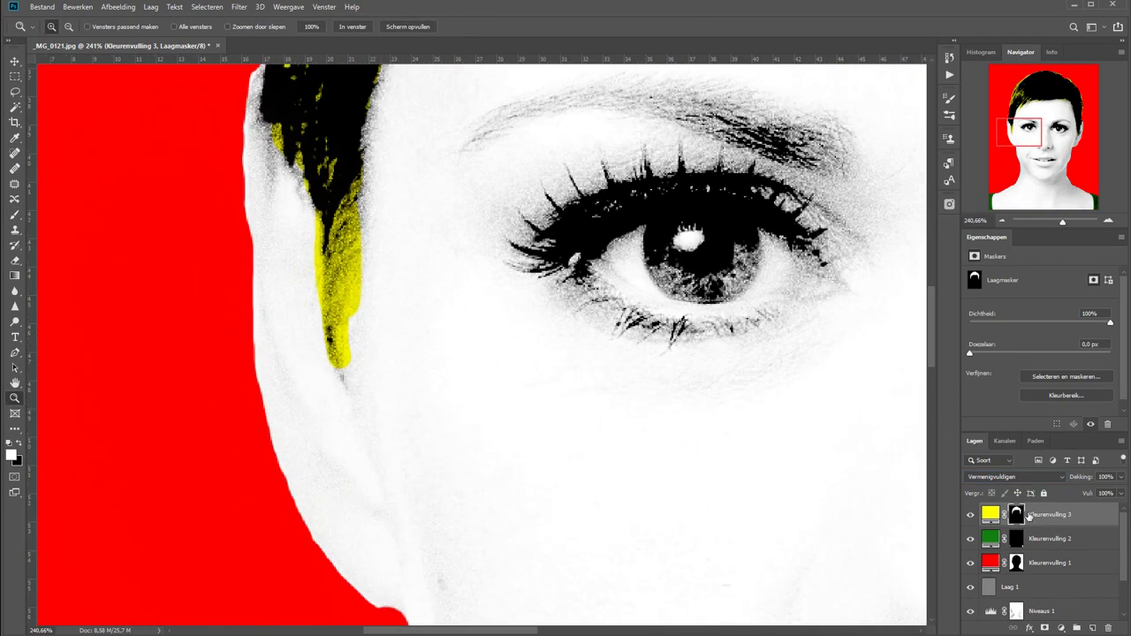
- Paint black on Kleurenvulling 3's mask to erase the yellow streak spilling onto the face
click(1028, 517)
click(1017, 517)
key(b)
key(x)
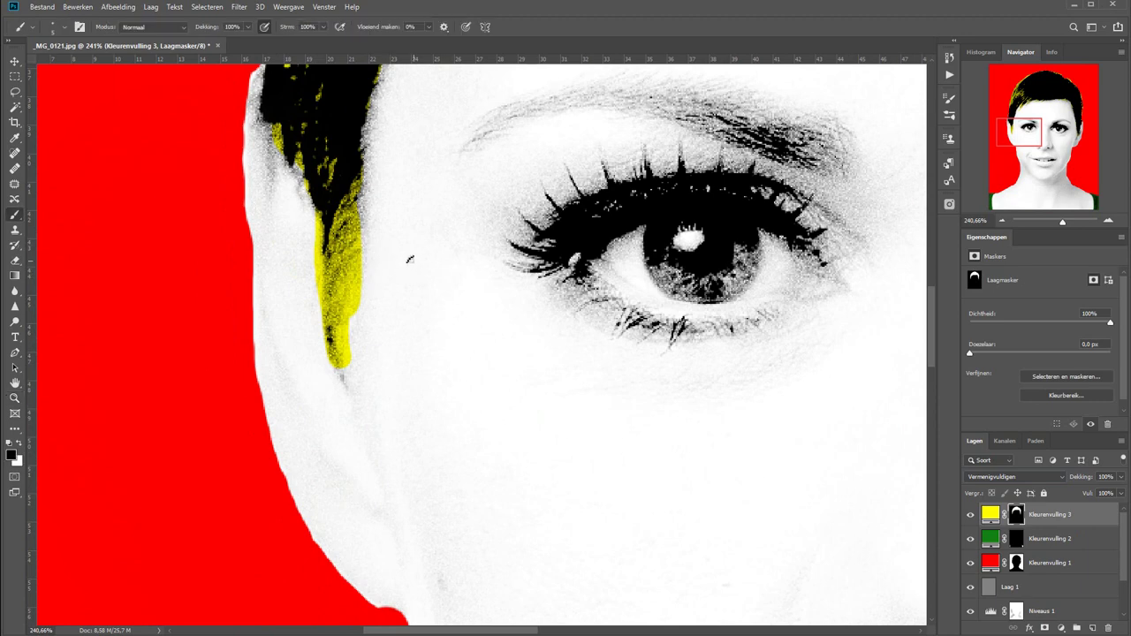
drag(356, 207, 352, 412)
drag(292, 198, 311, 374)
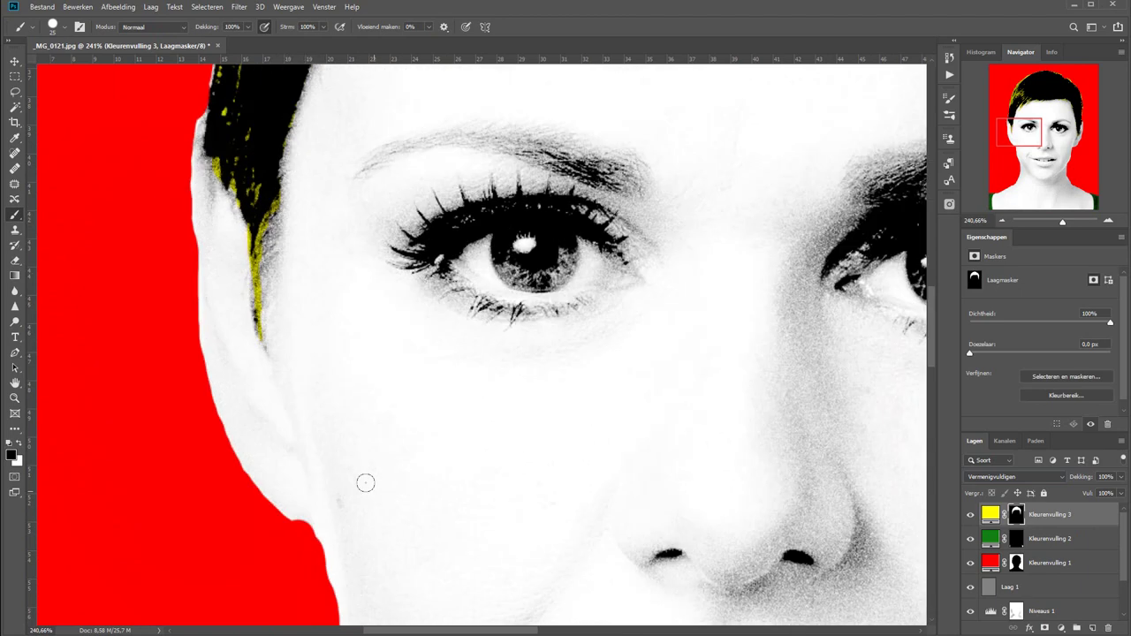
key(ctrl+0)
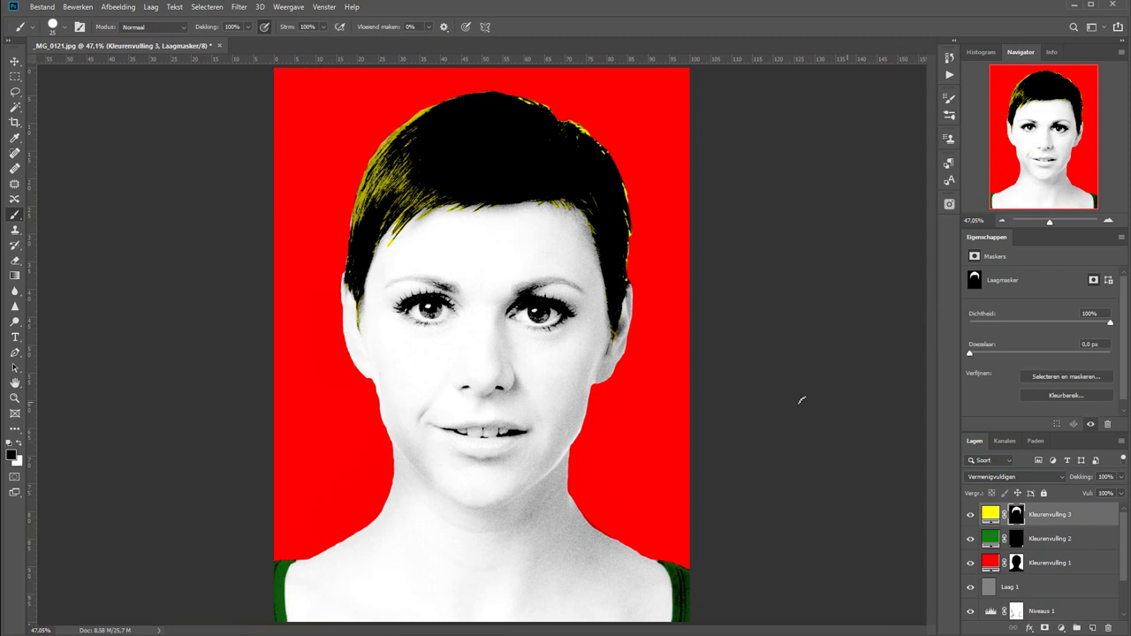
- Add a hot-pink e70d5f solid fill layer hidden by an inverted black mask, zoomed on the mouth
click(1061, 627)
click(1065, 422)
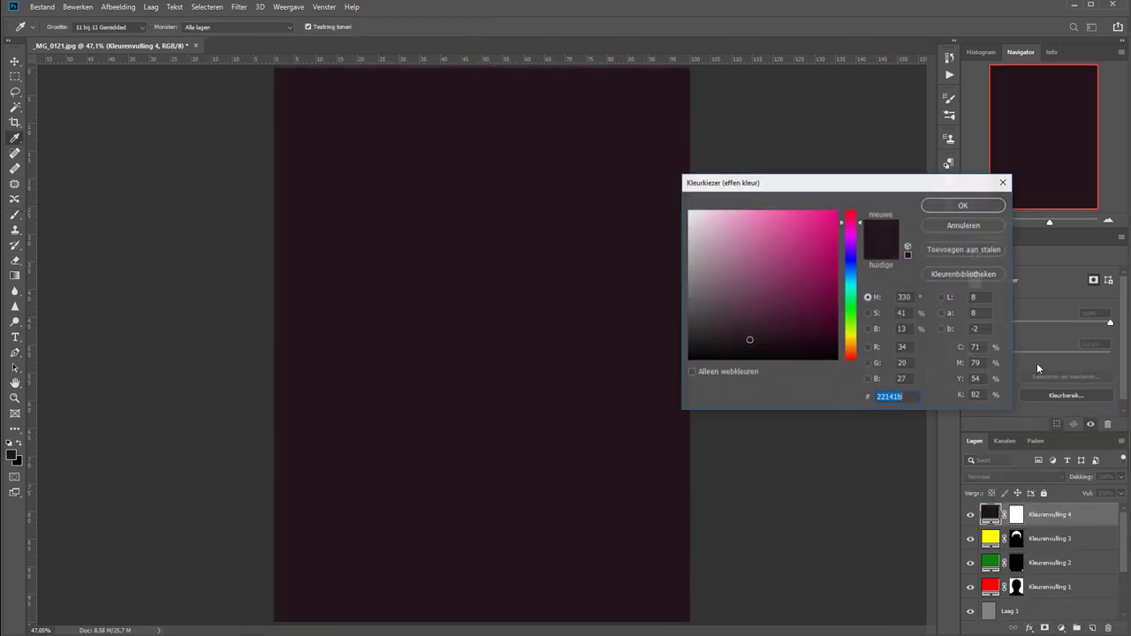
click(830, 223)
drag(851, 223, 851, 219)
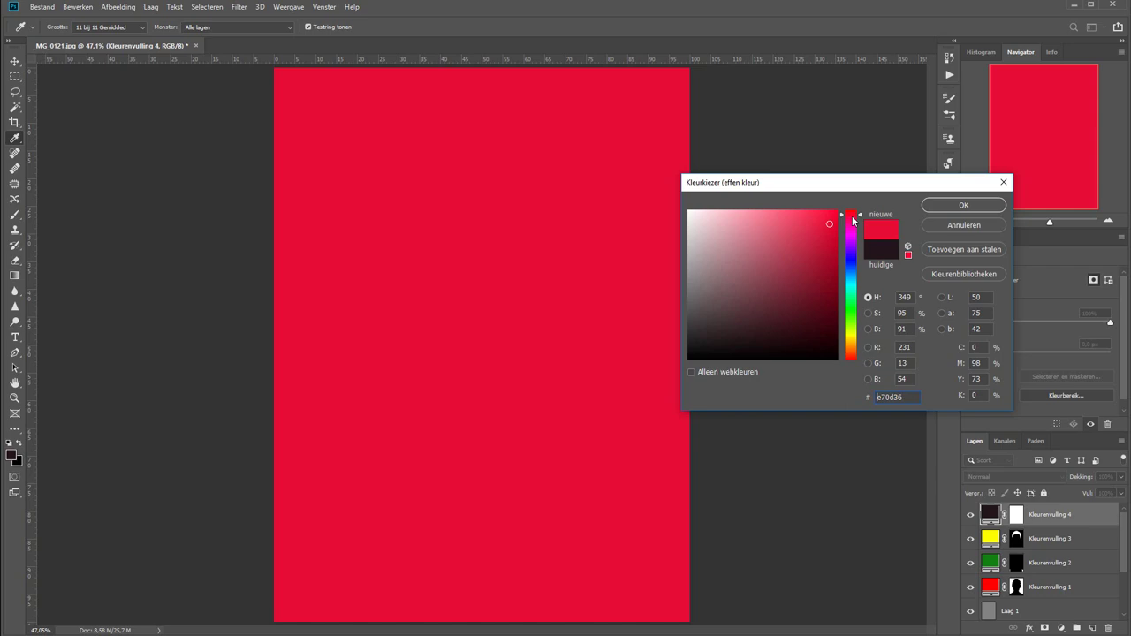
click(954, 209)
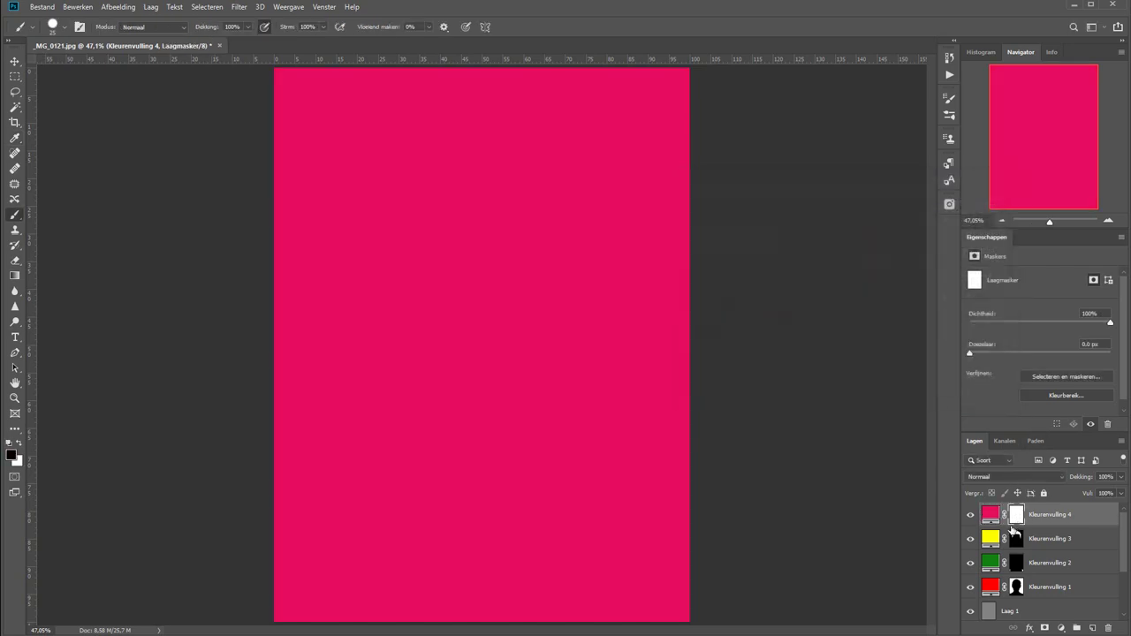
key(ctrl+i)
key(z)
drag(394, 375, 610, 488)
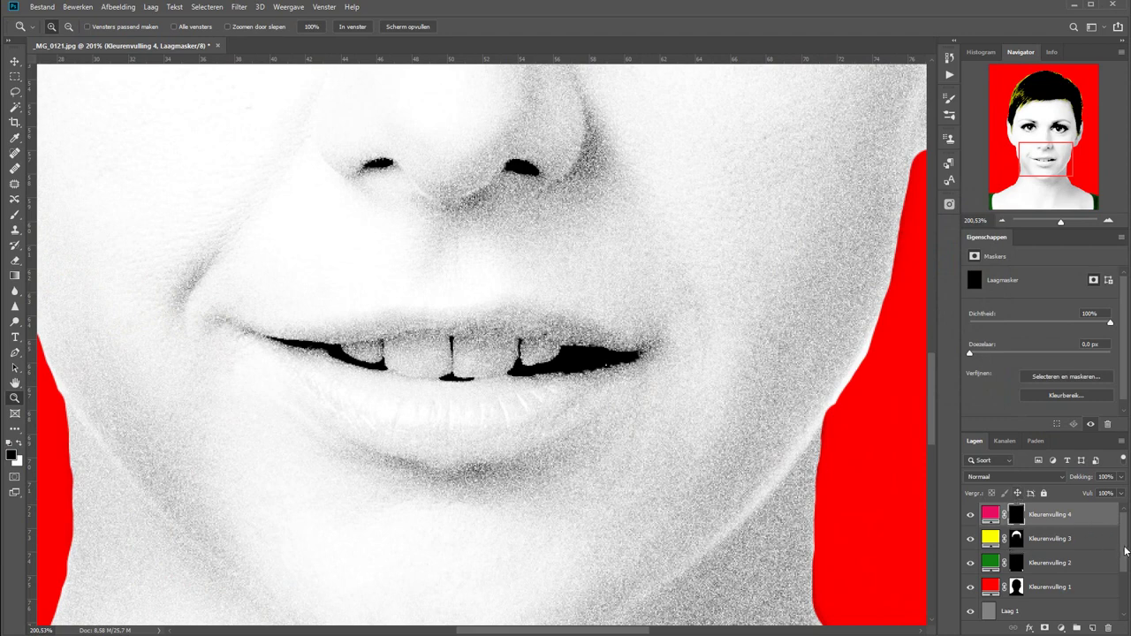
- Hide Niveaus 1, Kleurtoon/verzadiging 1 and the grain layer Laag 1 to show the colour photo
drag(1124, 552, 1124, 604)
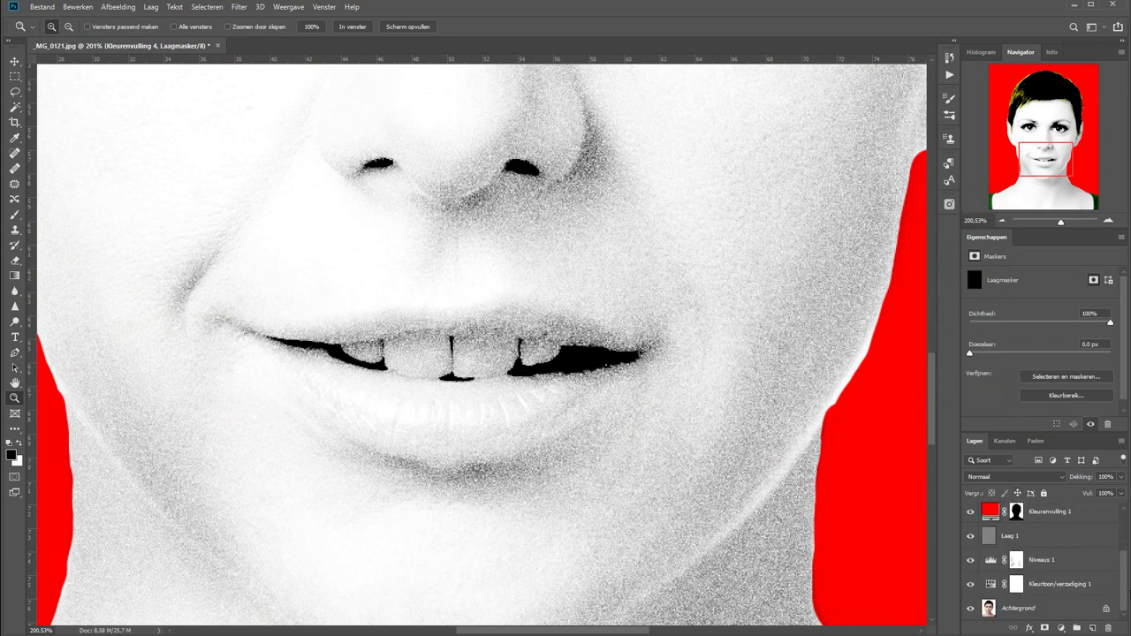
click(971, 560)
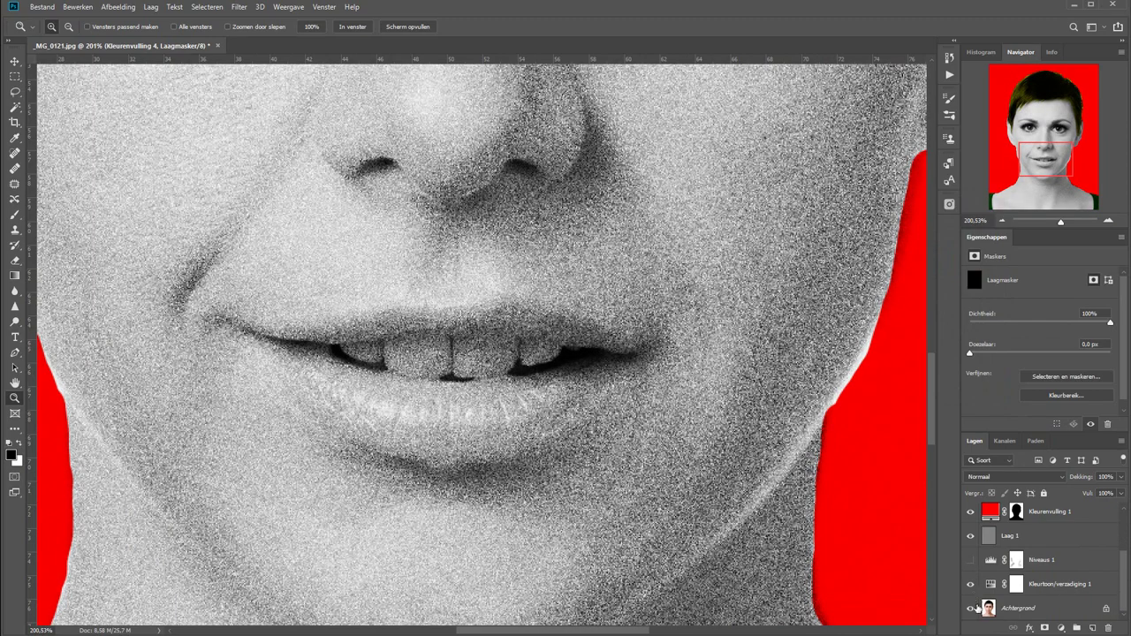
click(971, 584)
click(970, 535)
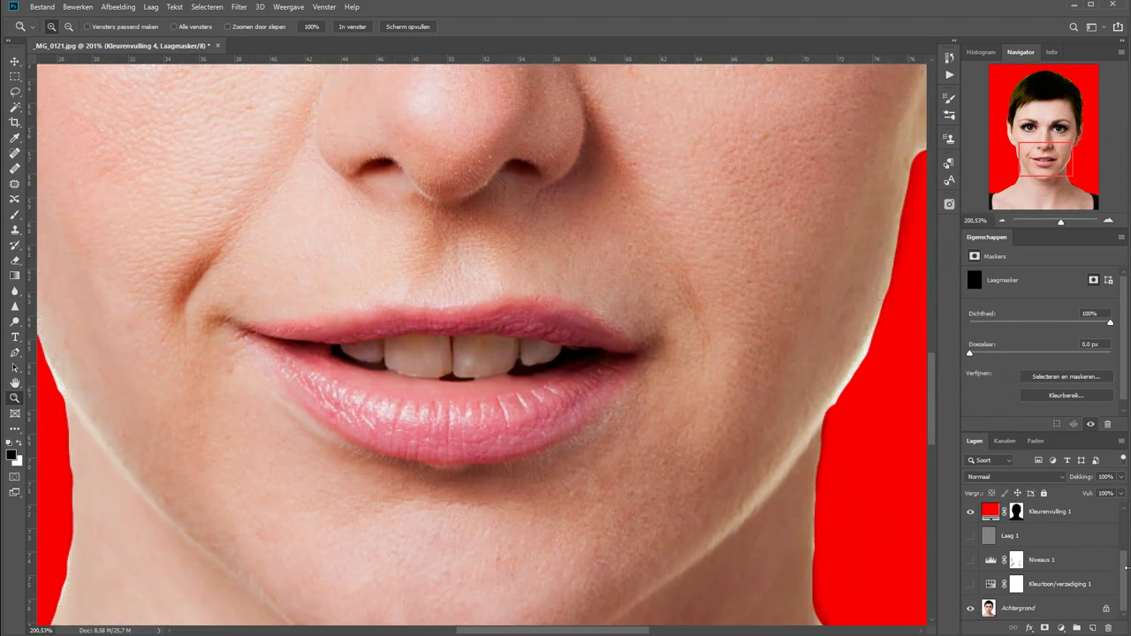
drag(1128, 586, 1129, 516)
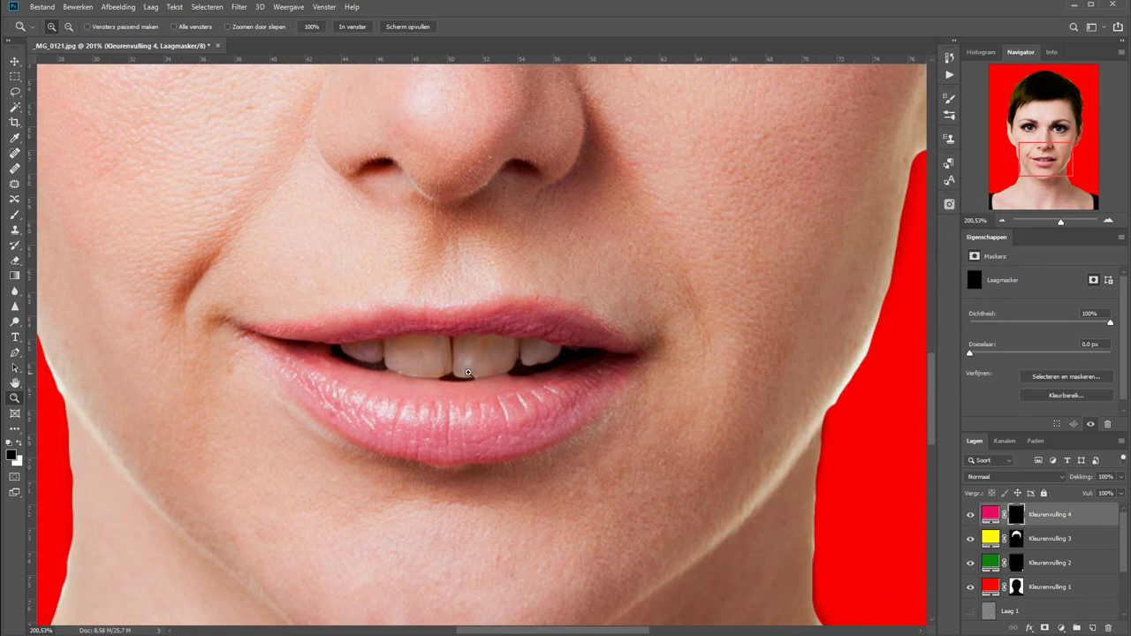
- Paint white on Kleurenvulling 4's mask over the lower and upper lips
key(b)
key(x)
mouse_move(407, 415)
mouse_down()
mouse_move(513, 429)
mouse_move(601, 391)
mouse_move(371, 396)
mouse_move(296, 354)
mouse_move(335, 407)
mouse_move(475, 440)
mouse_move(371, 411)
mouse_move(539, 411)
mouse_up()
mouse_move(266, 331)
mouse_down()
mouse_move(439, 312)
mouse_move(416, 321)
mouse_move(624, 336)
mouse_move(404, 315)
mouse_up()
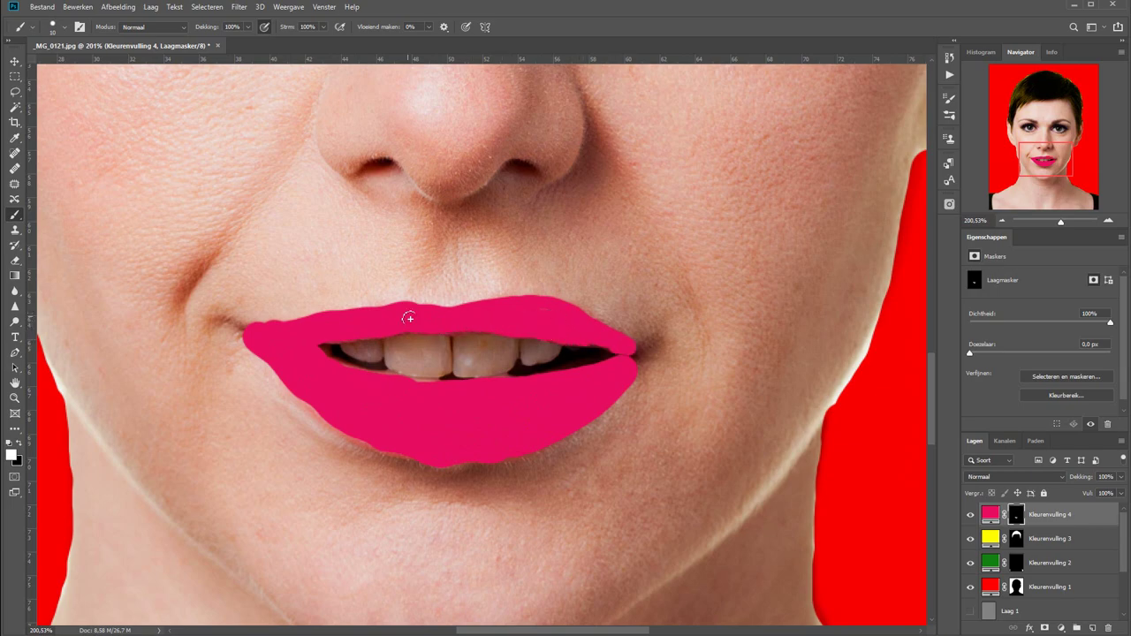
- Turn Laag 1, Niveaus 1 and Kleurtoon/verzadiging 1 back on
click(976, 611)
scroll(1025, 566, down, 2)
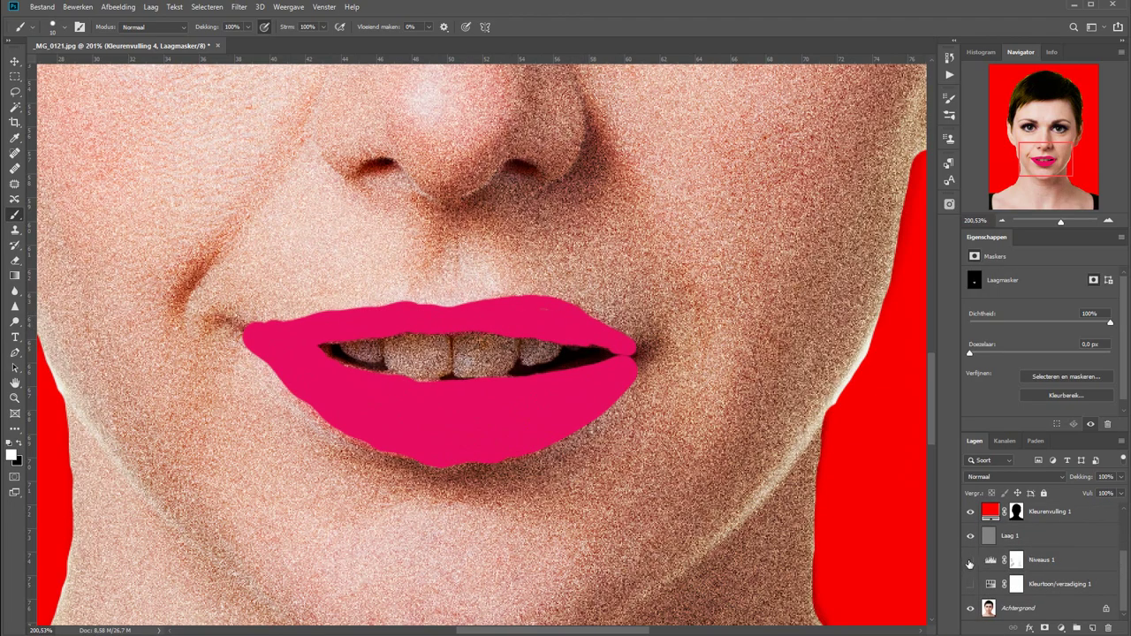
click(969, 561)
click(970, 584)
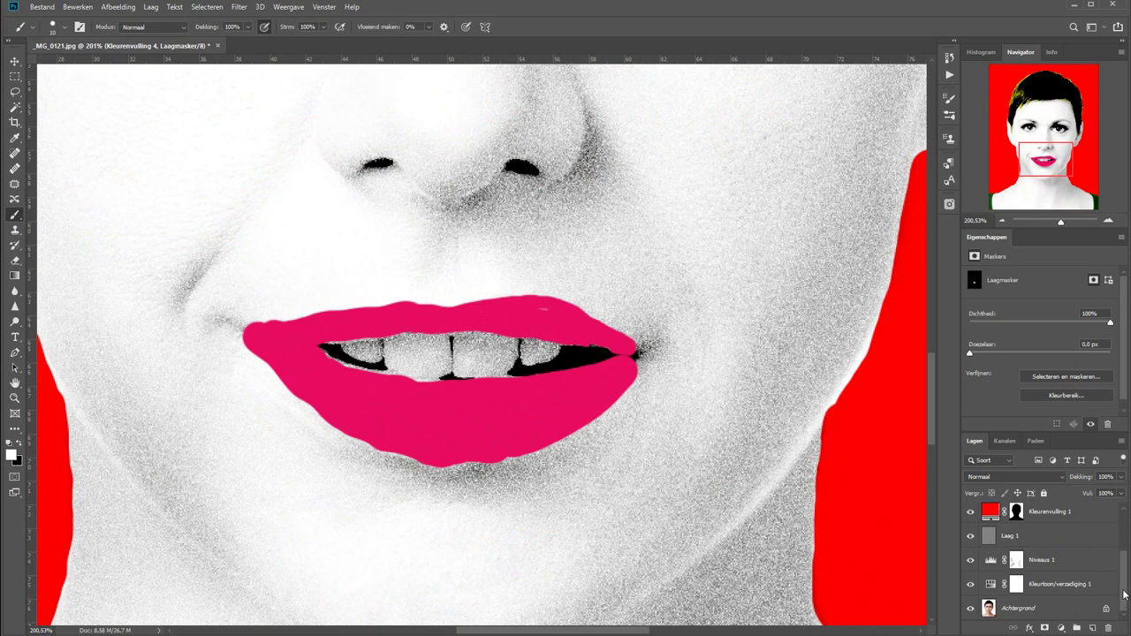
scroll(1124, 595, up, 2)
- Set the lip fill layer's blend mode to Vermenigvuldigen and fit the image in view
click(1014, 476)
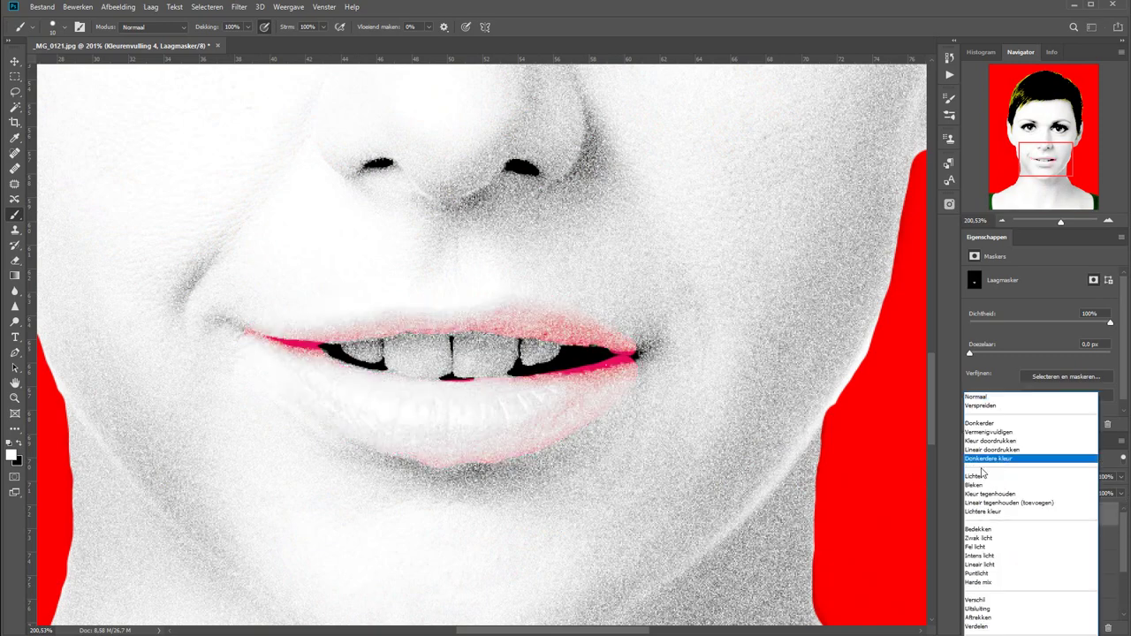
click(990, 432)
key(ctrl+0)
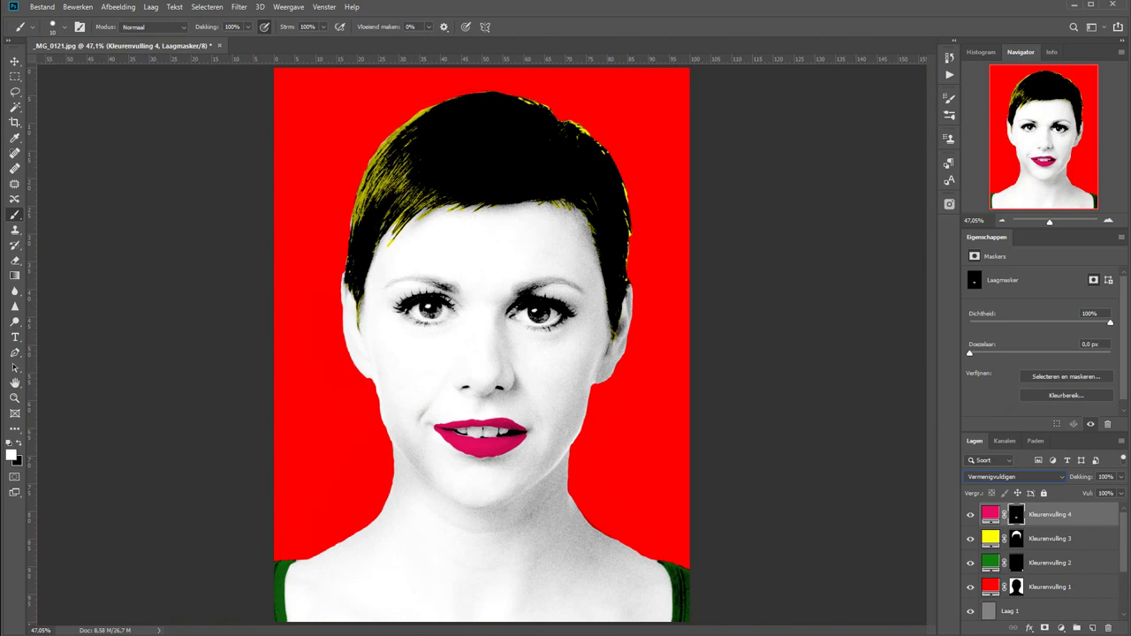
click(1061, 628)
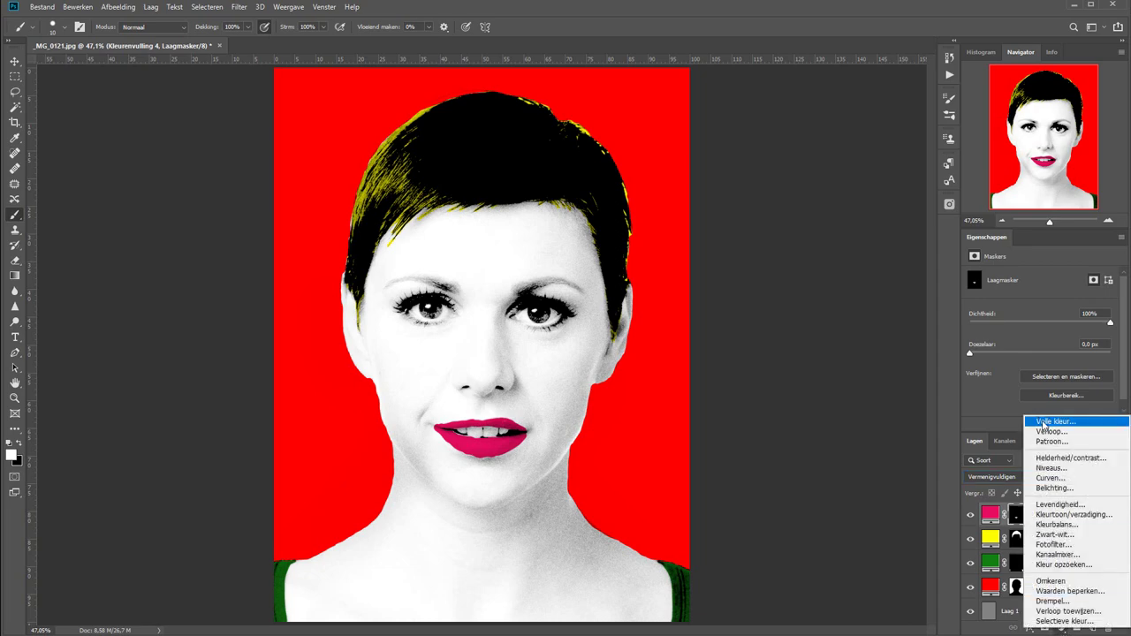
- Add a light-pink ee849d solid fill layer for the skin
click(1039, 426)
click(810, 233)
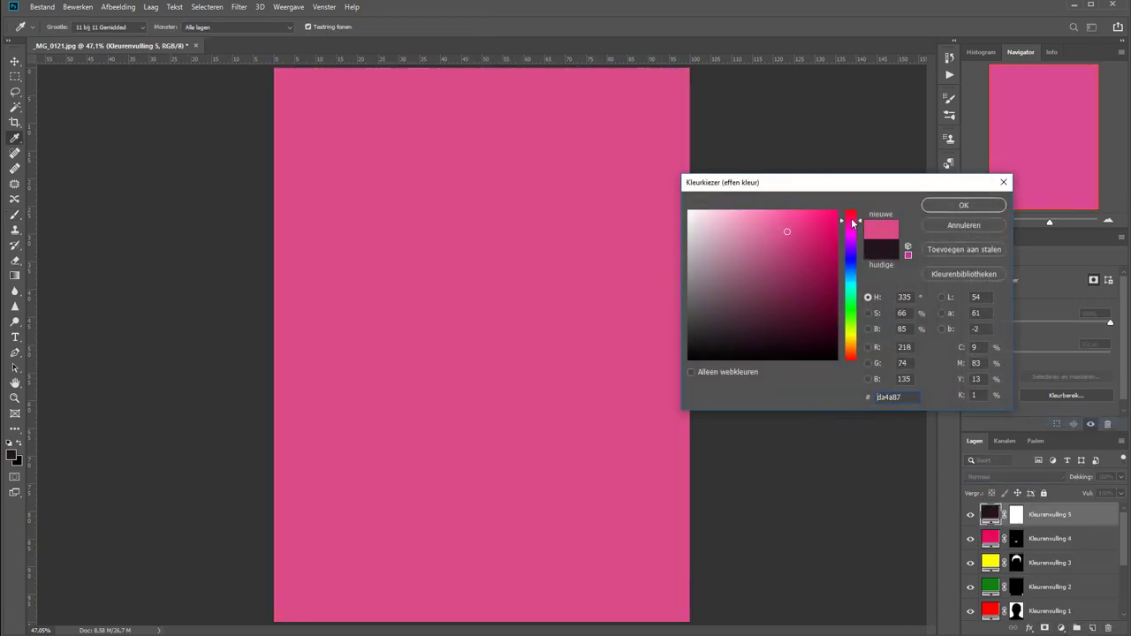
drag(854, 221, 854, 215)
click(762, 237)
drag(762, 237, 755, 220)
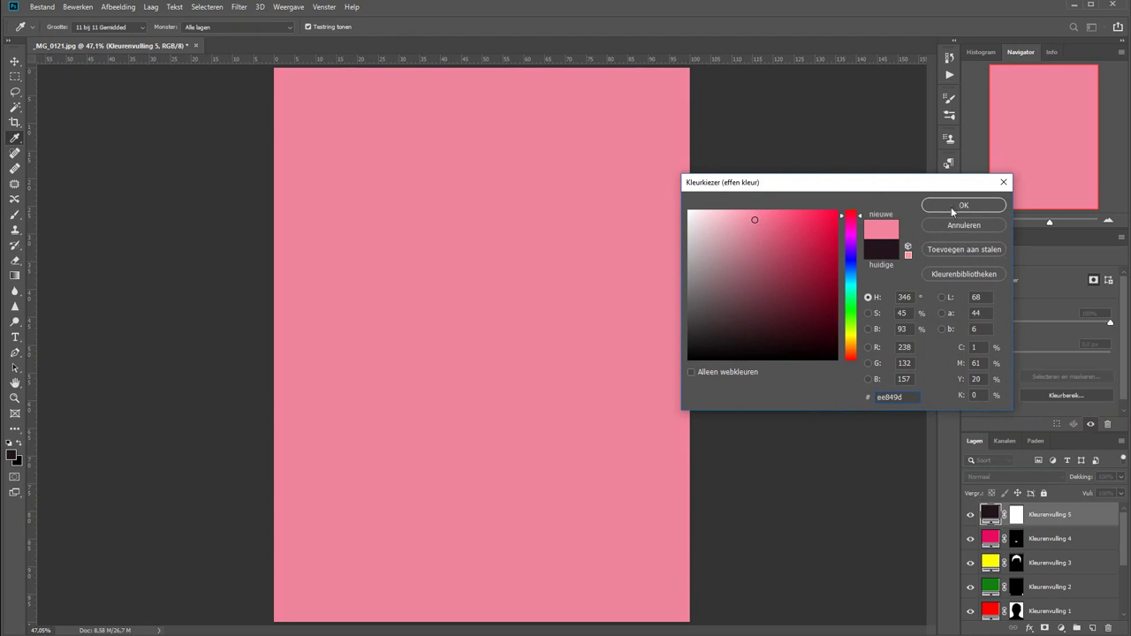
click(951, 206)
- Invert the skin fill's mask to black and load Kleurenvulling 1's mask as the silhouette selection
click(1016, 514)
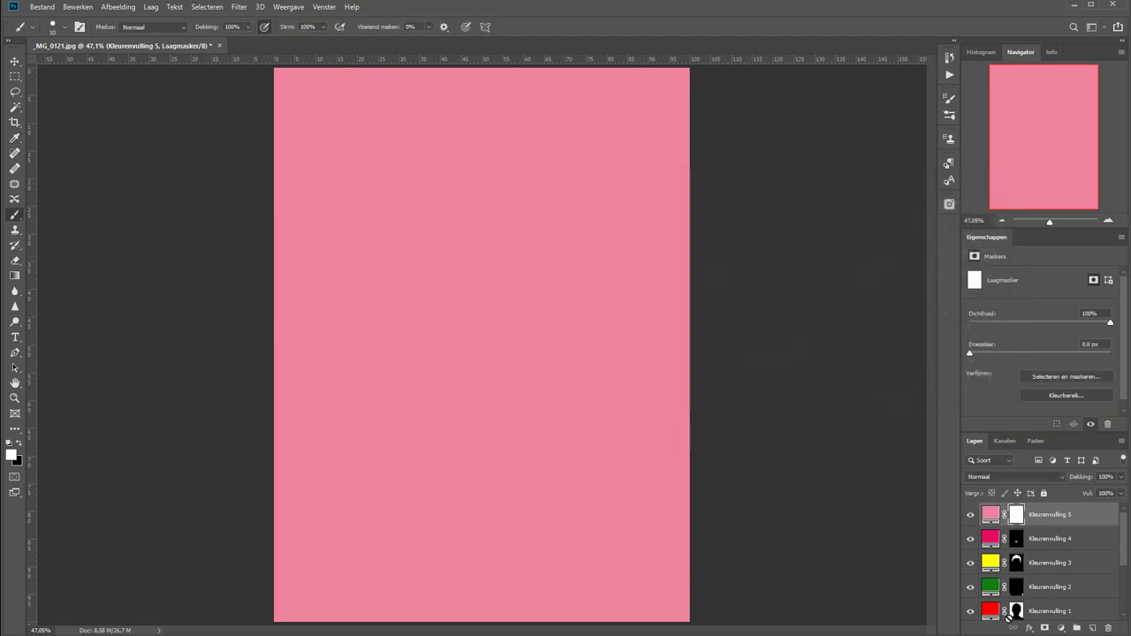
key(ctrl+i)
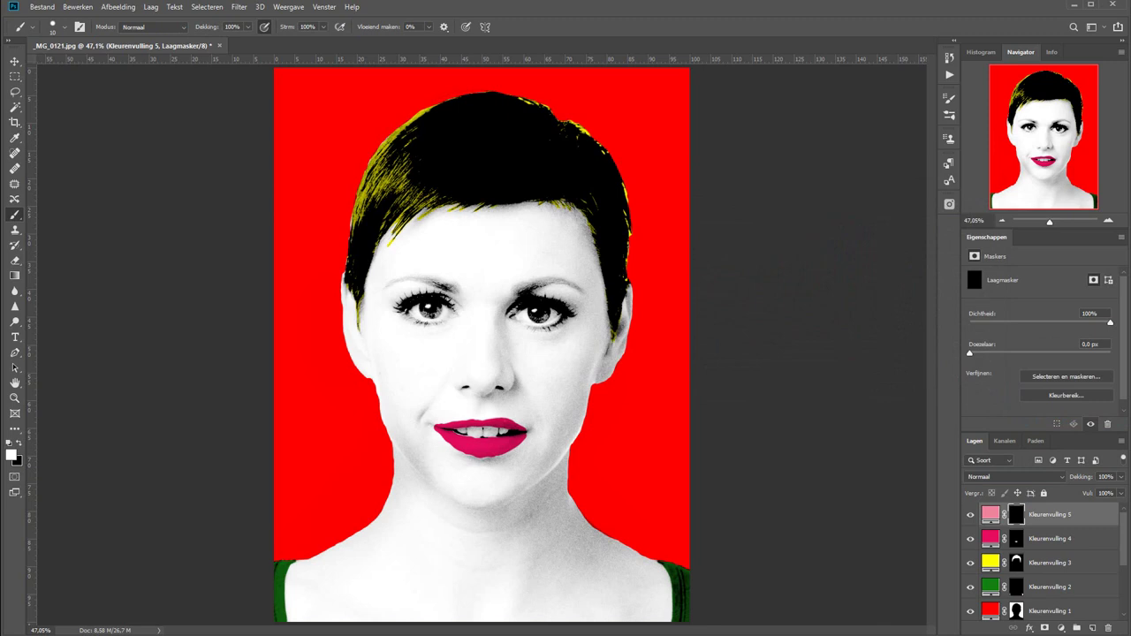
key(ctrl+a)
ctrl+click(1017, 610)
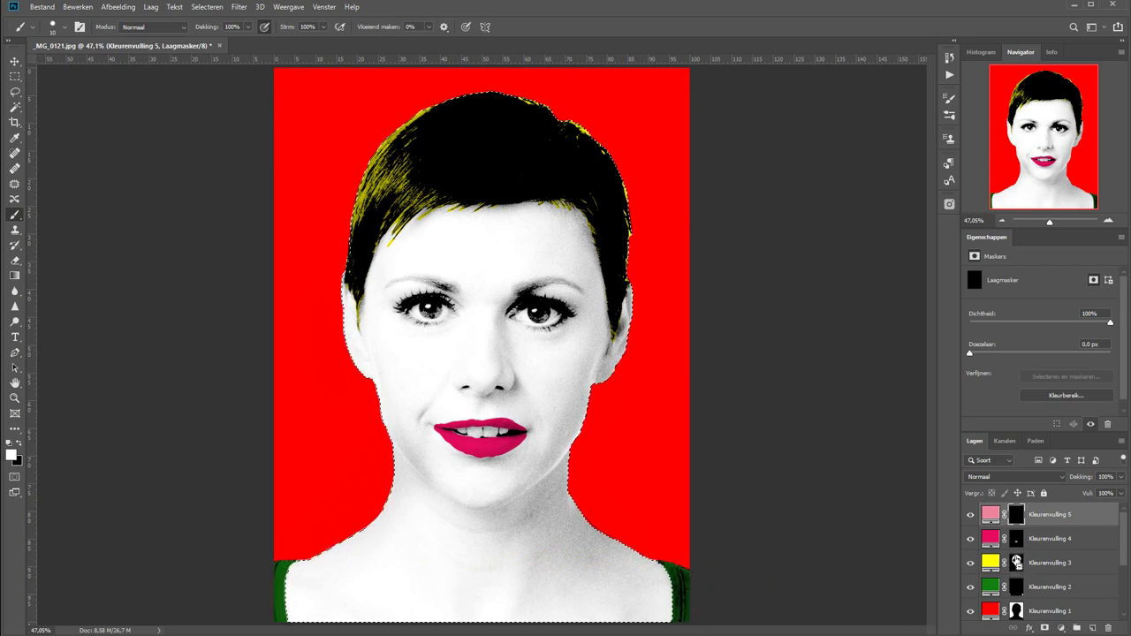
- Subtract the hair and lips from the selection, fill it white on the skin mask, and multiply
ctrl+alt+click(1017, 563)
ctrl+alt+click(1017, 541)
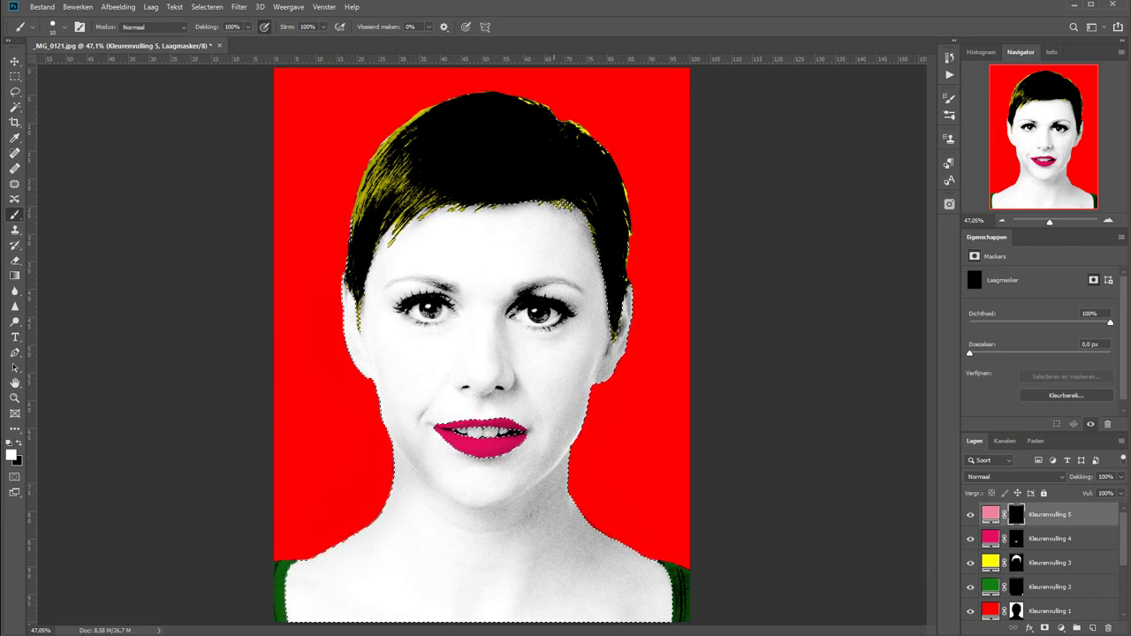
key(z)
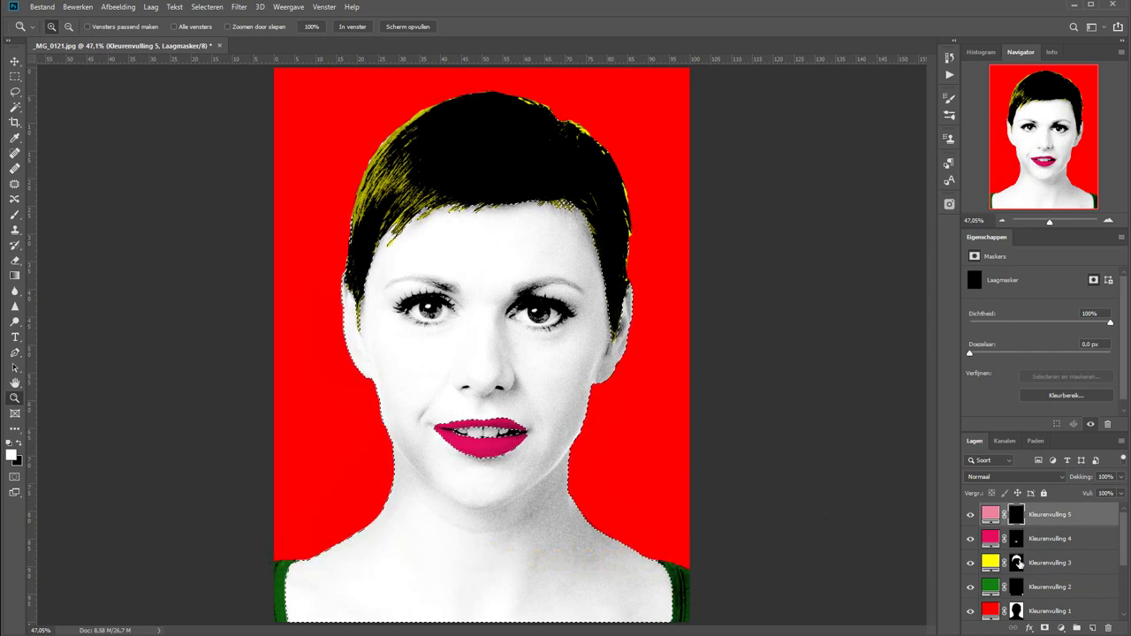
key(alt+BackSpace)
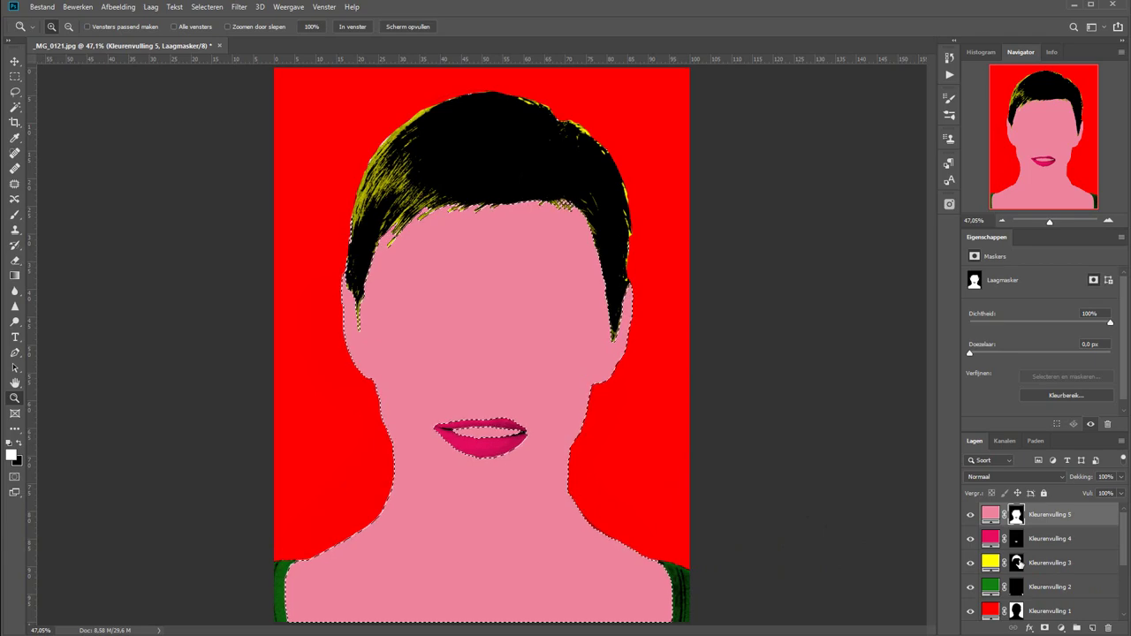
click(1015, 476)
click(990, 431)
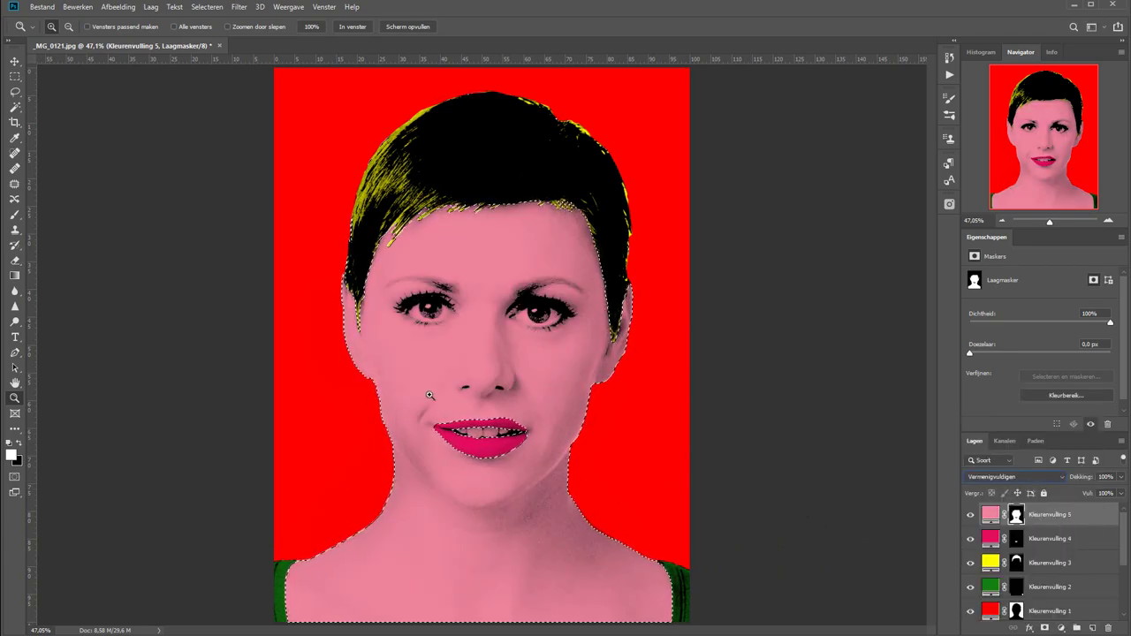
- Paint the mouth interior black on the skin layer's mask to keep the teeth untinted
drag(429, 395, 575, 474)
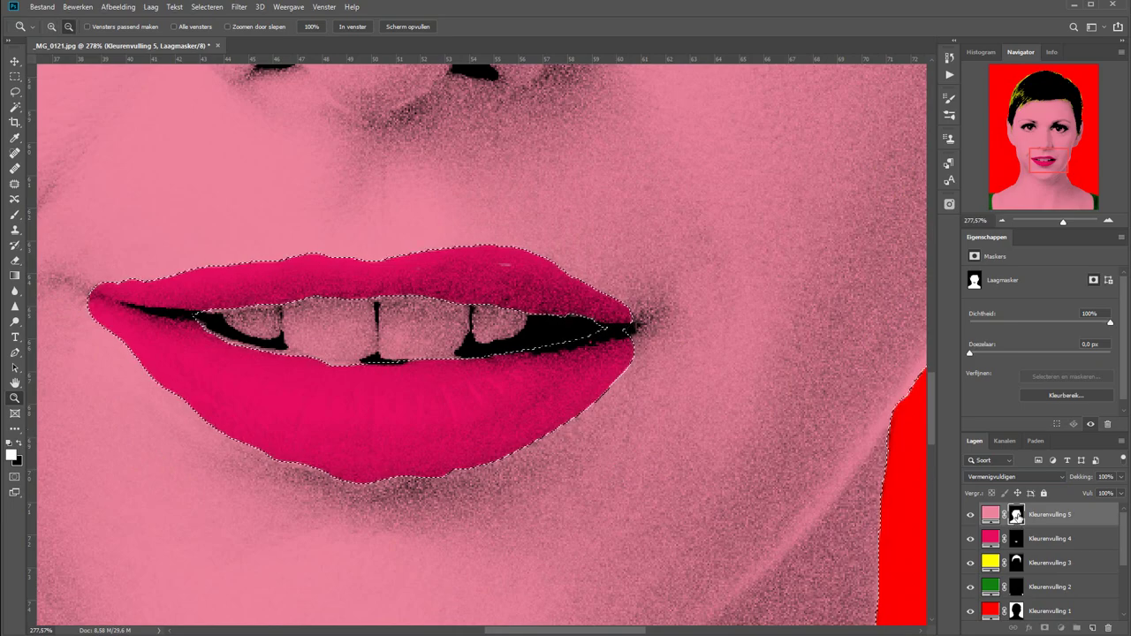
alt+click(1015, 516)
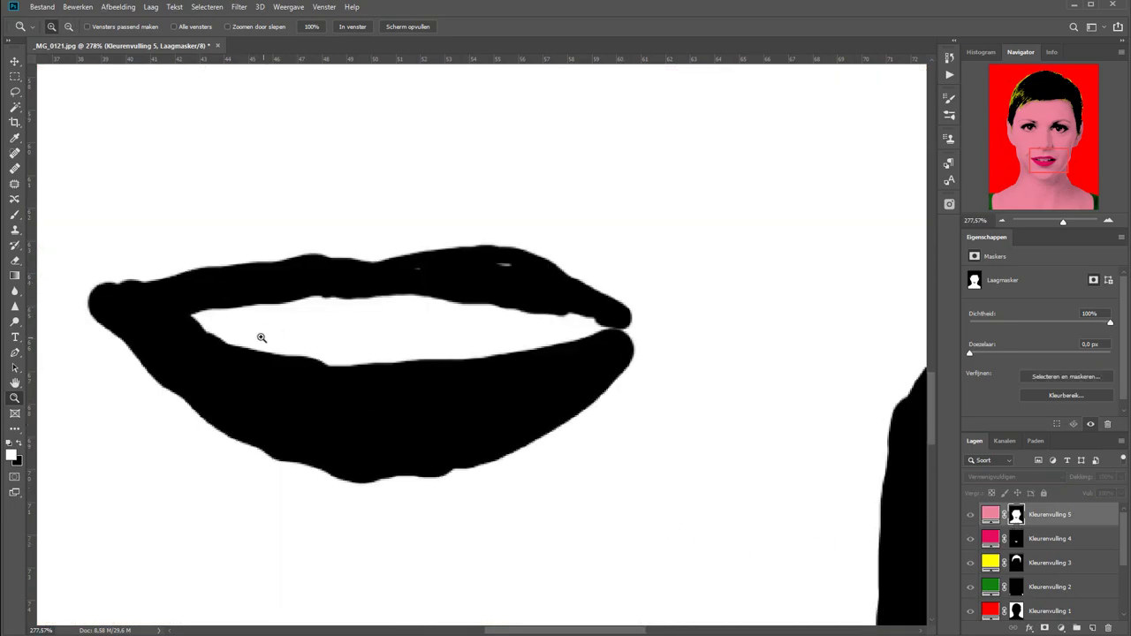
key(b)
drag(194, 322, 218, 316)
key(ctrl+z)
key(x)
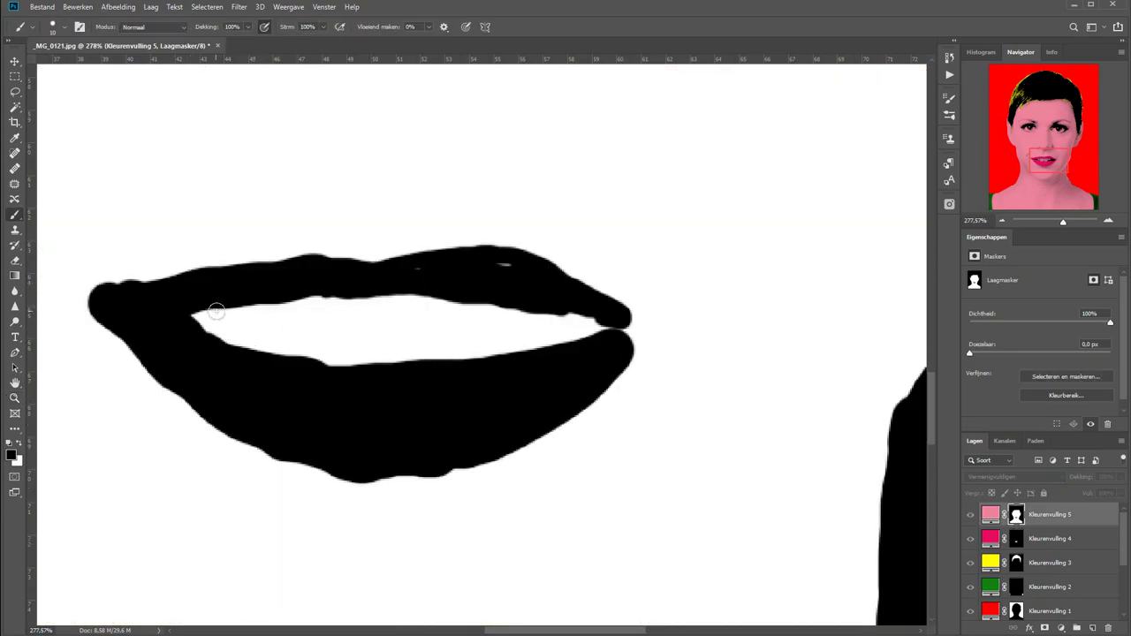
key(bracketright)
mouse_move(177, 298)
mouse_down()
mouse_move(437, 340)
mouse_move(553, 317)
mouse_move(424, 305)
mouse_move(414, 273)
mouse_up()
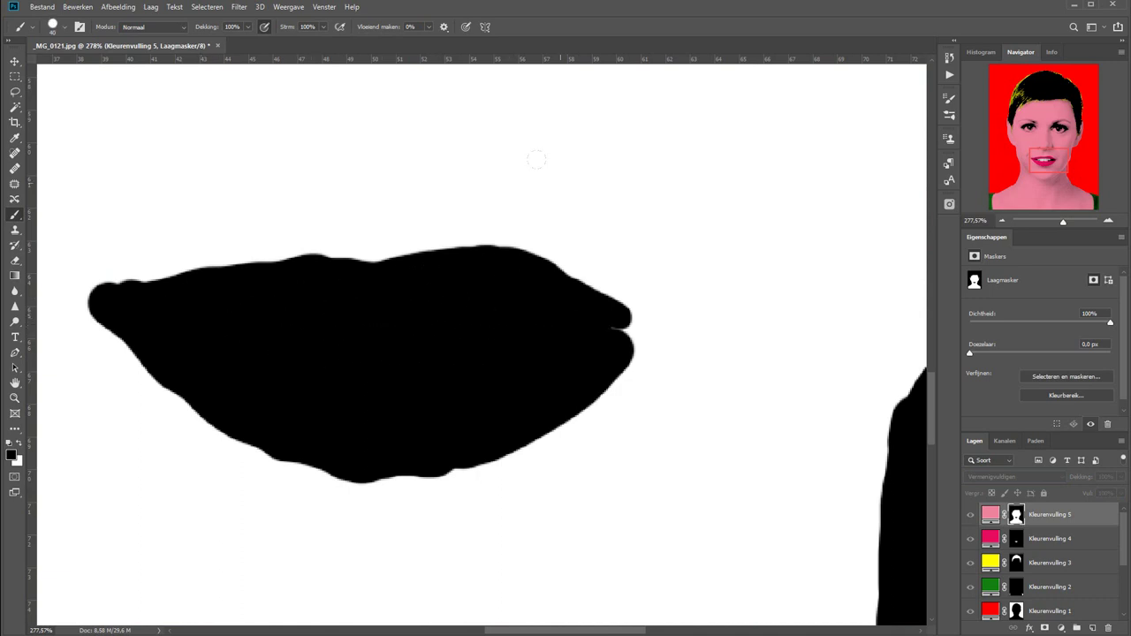
key(ctrl+0)
- Paint out the pink tint from both eye whites and the catchlight
click(971, 515)
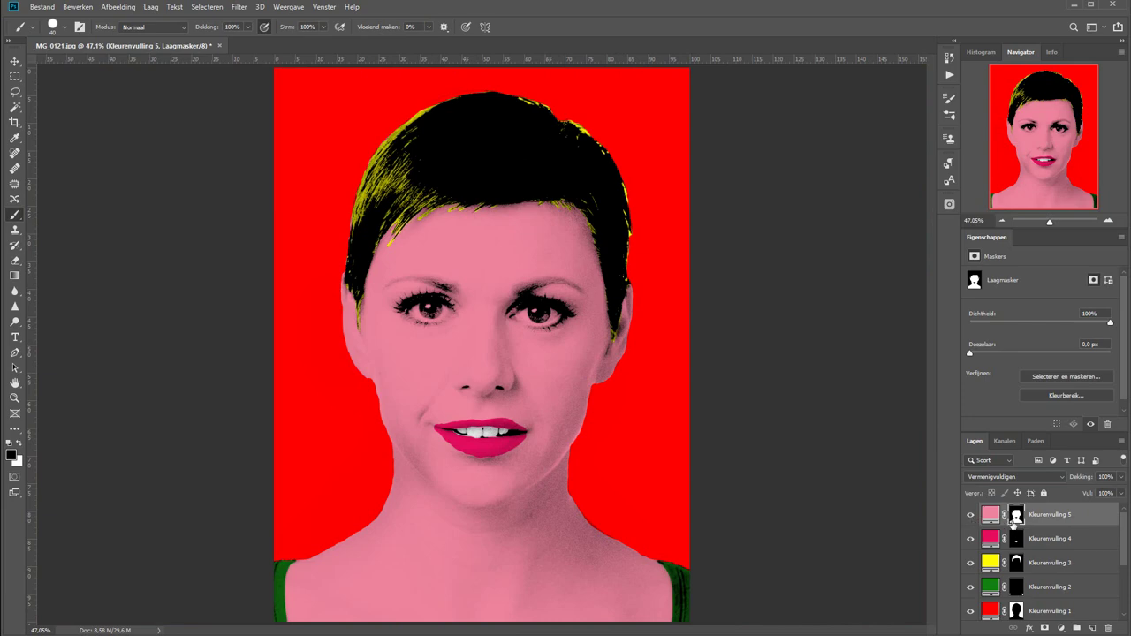
drag(374, 258, 530, 329)
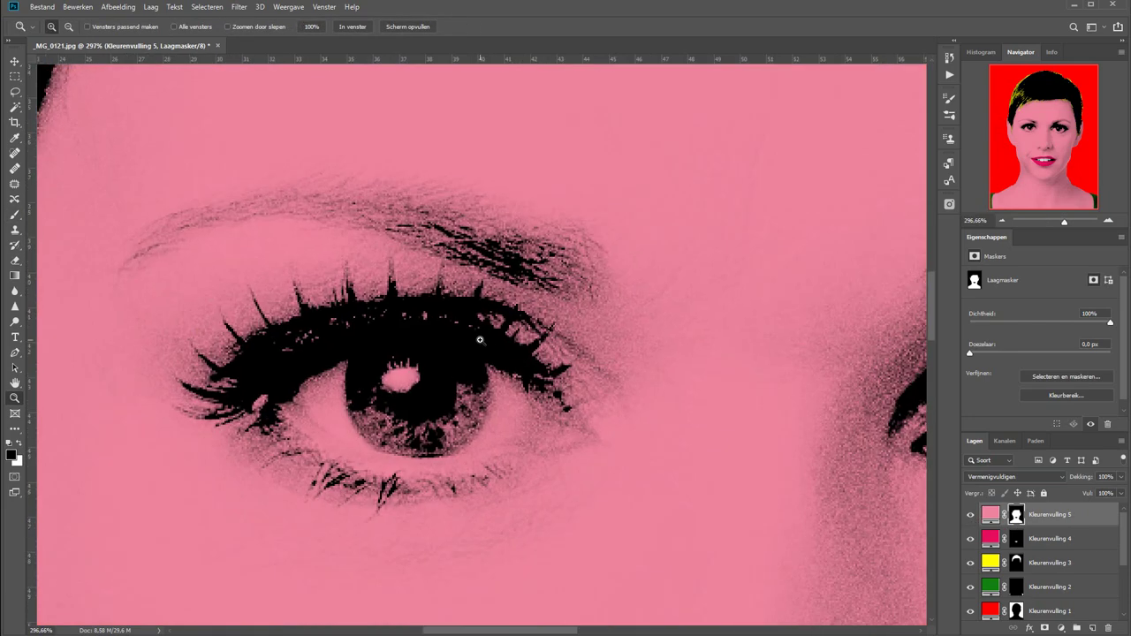
mouse_move(314, 392)
mouse_down()
mouse_move(345, 415)
mouse_move(459, 446)
mouse_move(535, 403)
mouse_move(402, 378)
mouse_up()
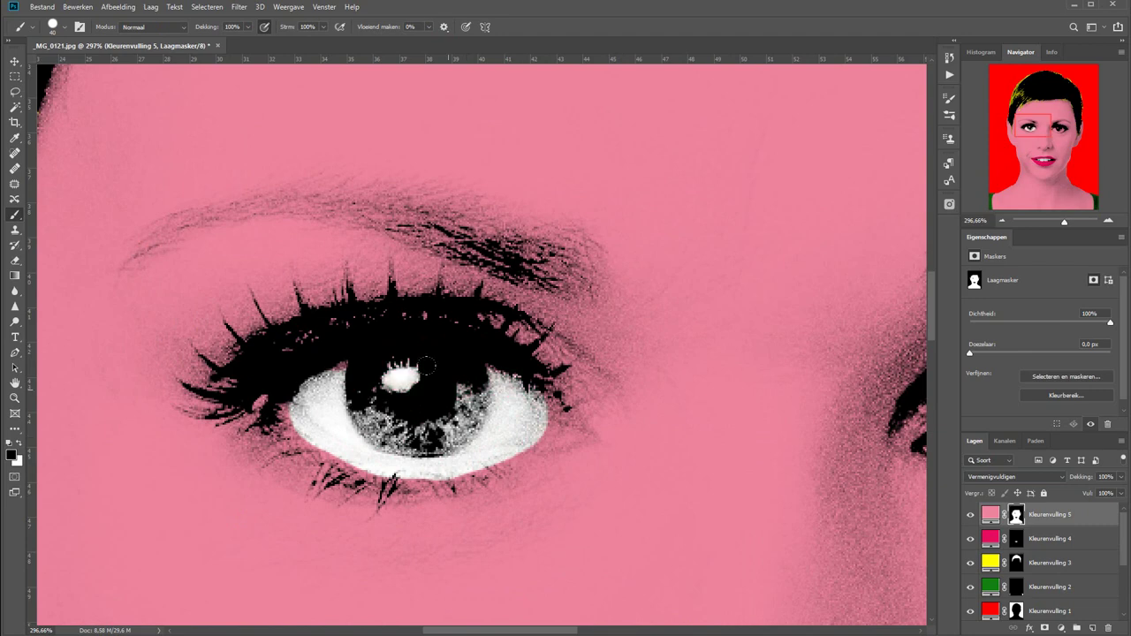
mouse_move(696, 403)
mouse_down()
mouse_move(300, 368)
mouse_move(327, 386)
mouse_up()
mouse_move(552, 393)
mouse_down()
mouse_move(671, 442)
mouse_move(800, 398)
mouse_move(764, 362)
mouse_up()
drag(662, 362, 583, 363)
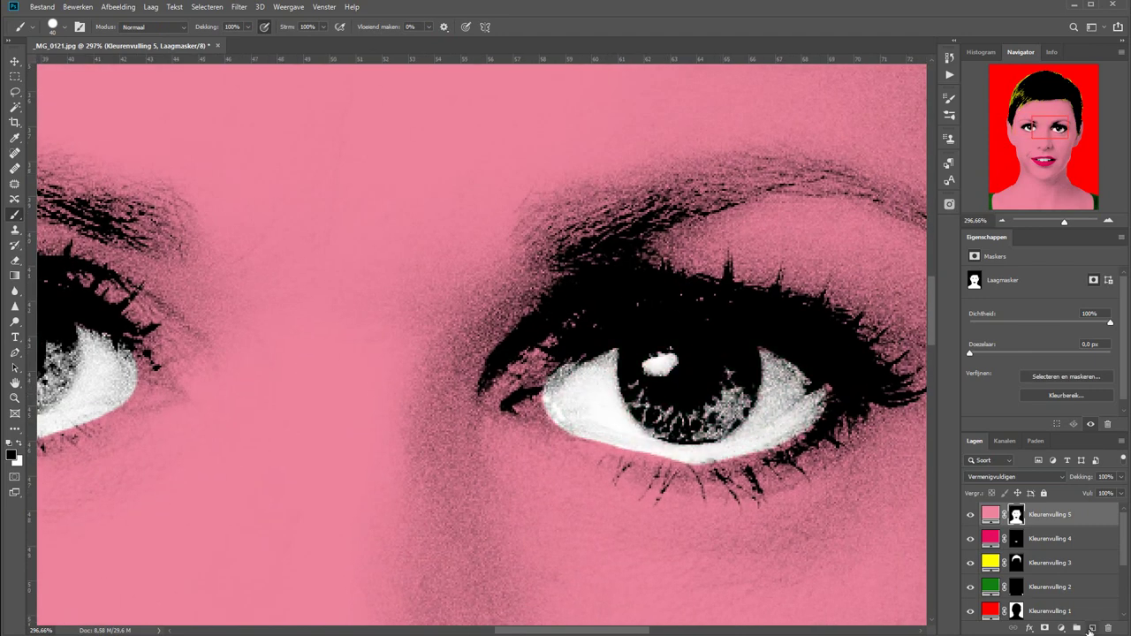
- Add a new solid colour fill layer in blue
click(1061, 628)
click(958, 419)
click(851, 276)
click(813, 253)
- Hide the blue fill behind an inverted mask and paint it back over both irises
click(955, 205)
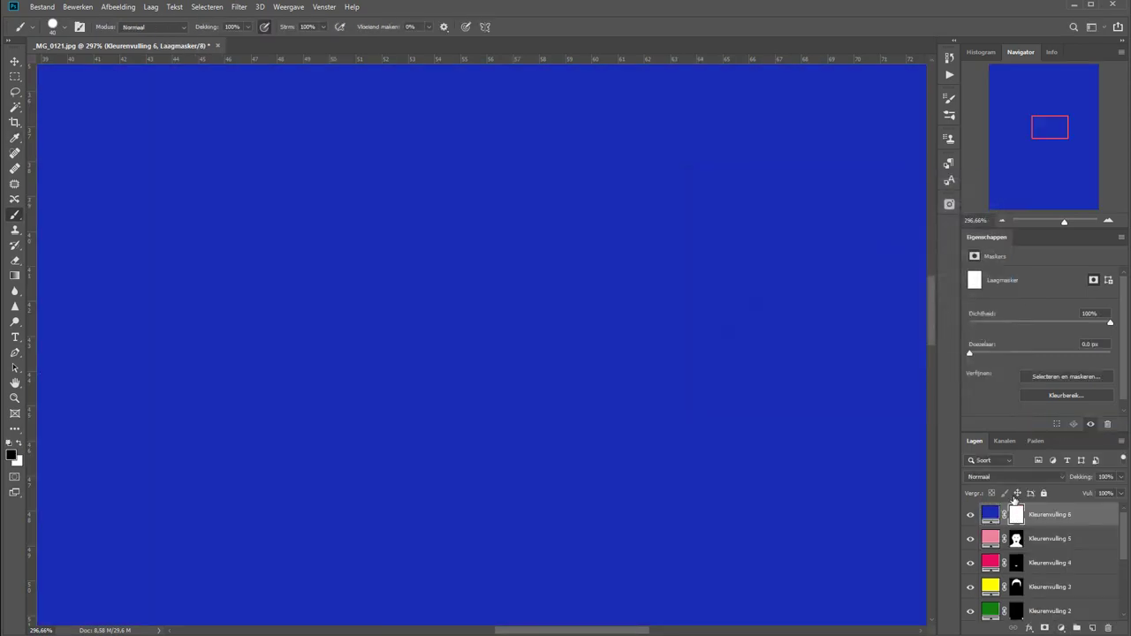
key(ctrl+i)
key(x)
click(717, 389)
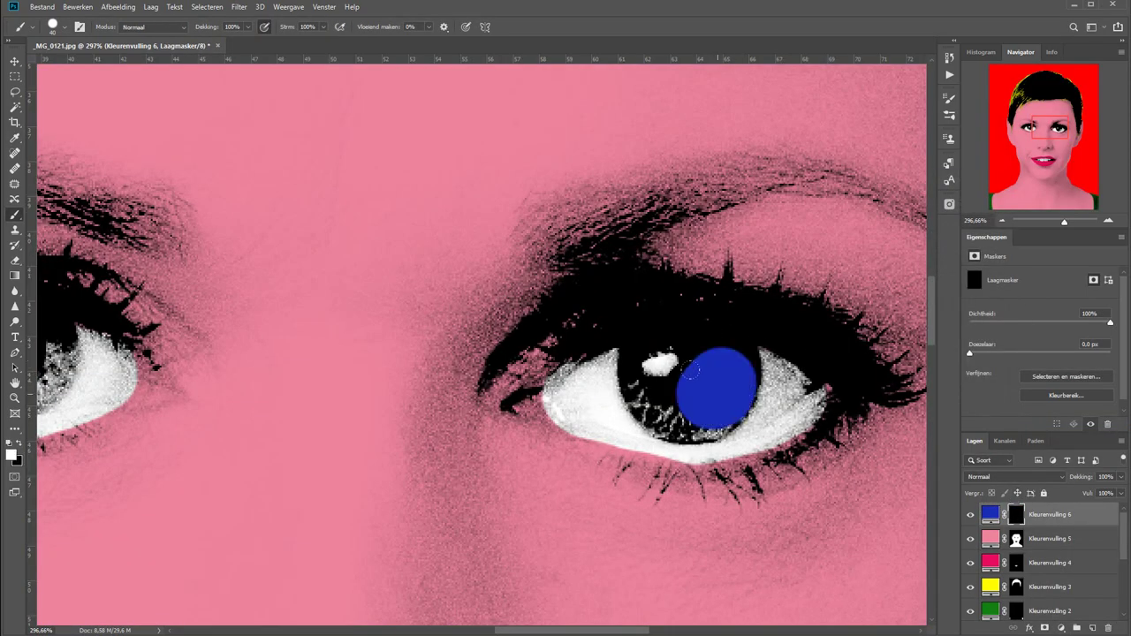
mouse_move(691, 372)
mouse_down()
mouse_move(654, 394)
mouse_move(724, 345)
mouse_move(1032, 311)
mouse_up()
mouse_move(438, 261)
mouse_down()
mouse_move(400, 281)
mouse_move(374, 253)
mouse_up()
- Set the blue layer to Vermenigvuldigen and lighten its colour to 5b6ce9
click(1015, 476)
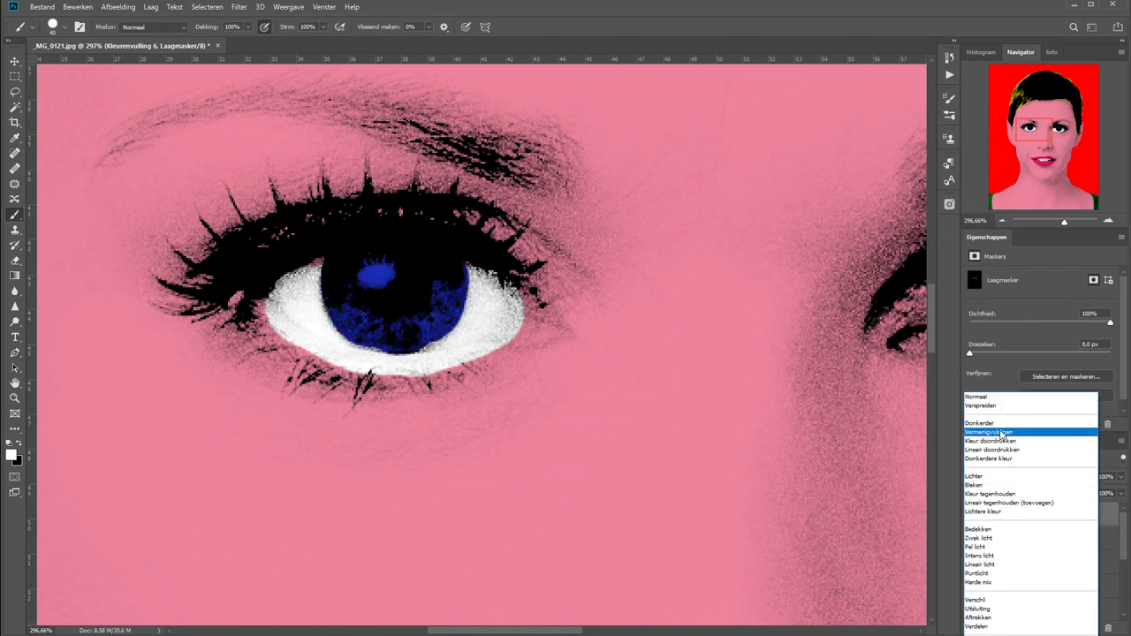
click(1001, 433)
key(ctrl+0)
double_click(990, 513)
click(779, 223)
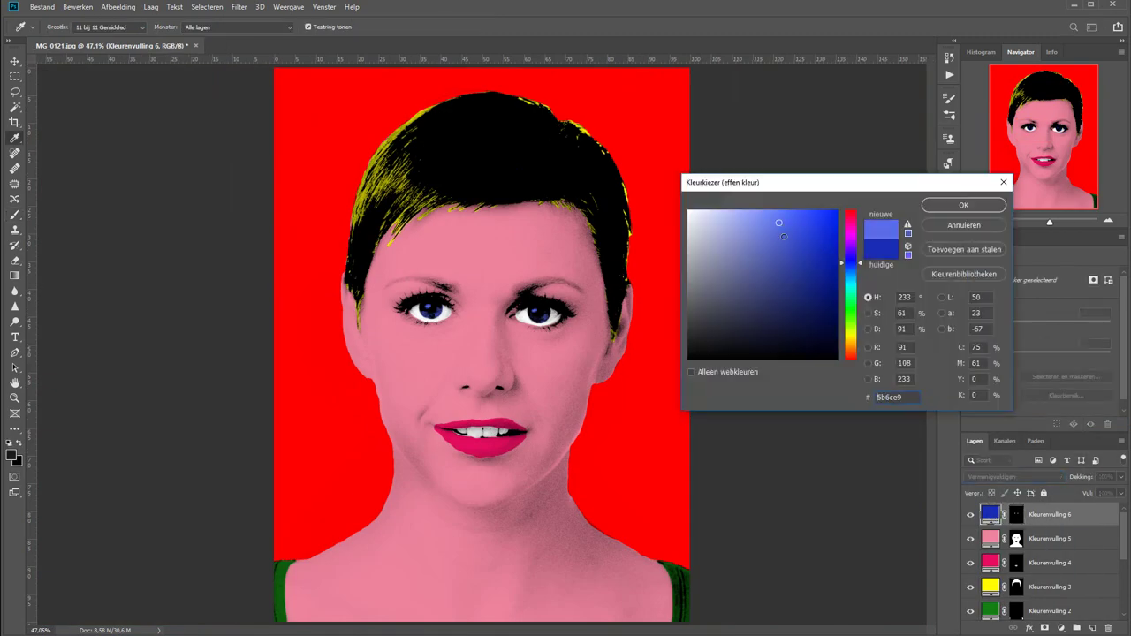
key(Return)
- Zoom in to check the iris, then ready a black brush on the blue layer's mask
key(z)
drag(431, 306, 483, 278)
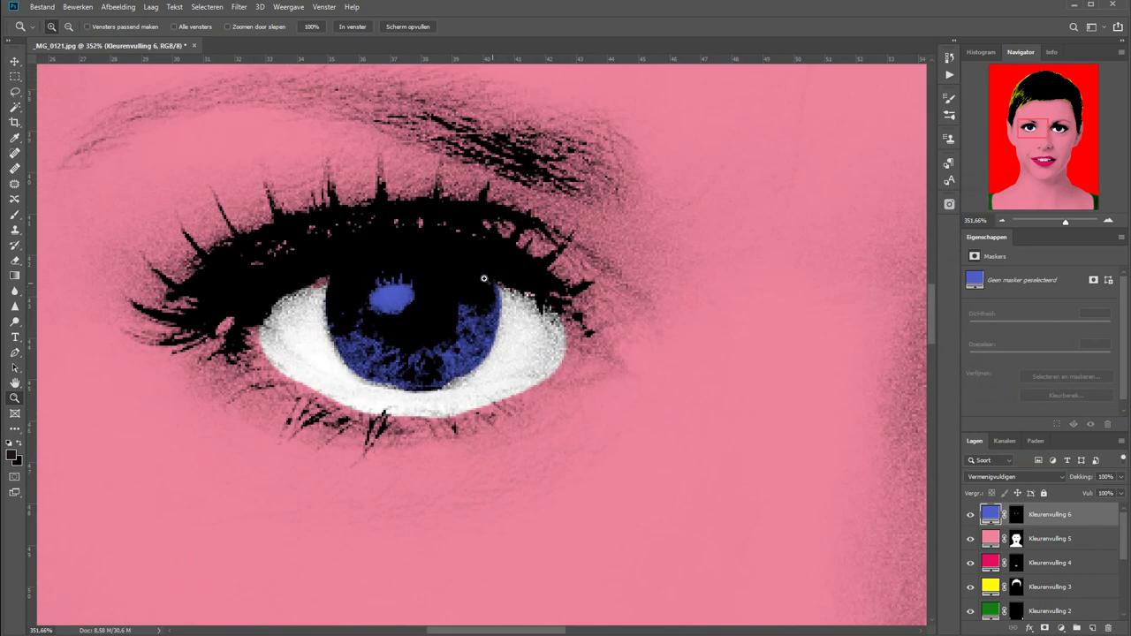
key(b)
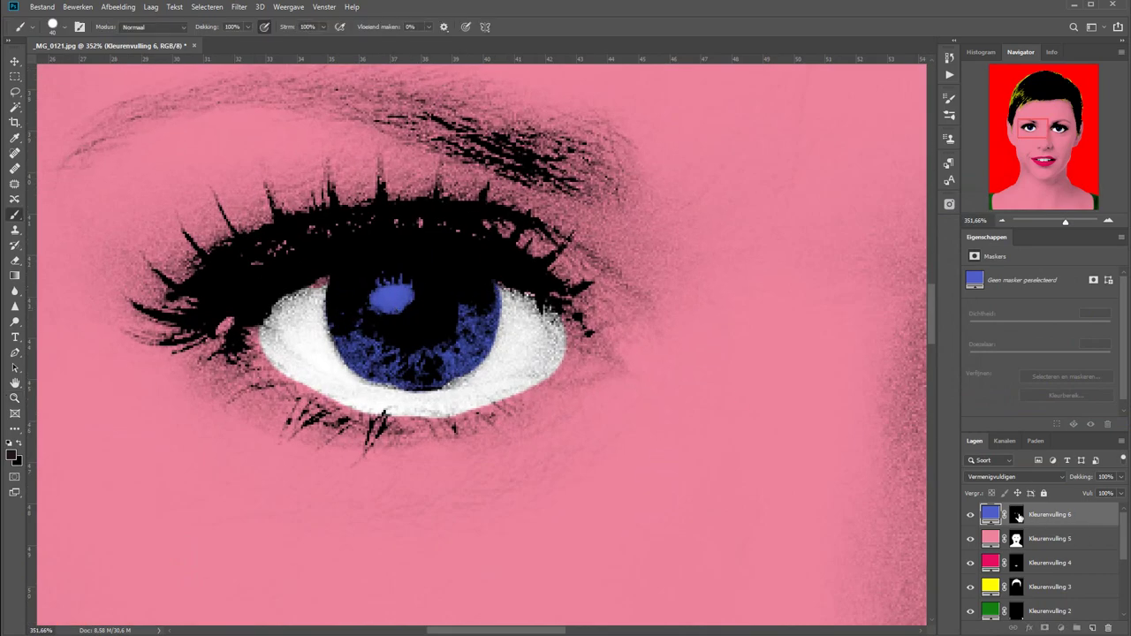
click(1016, 515)
key(x)
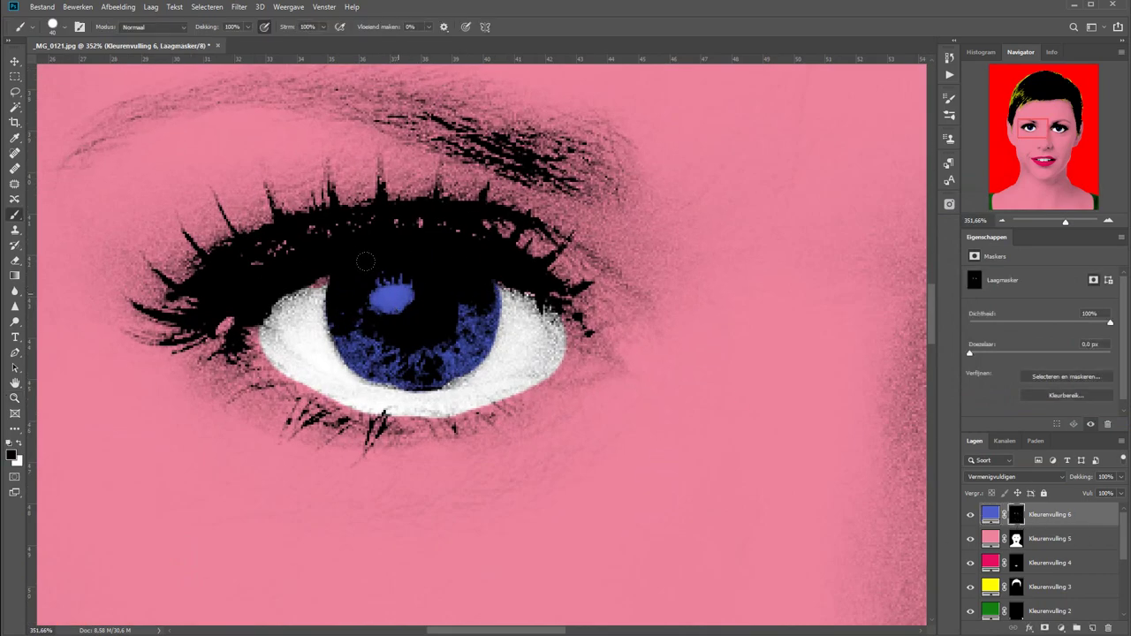
key(ctrl+0)
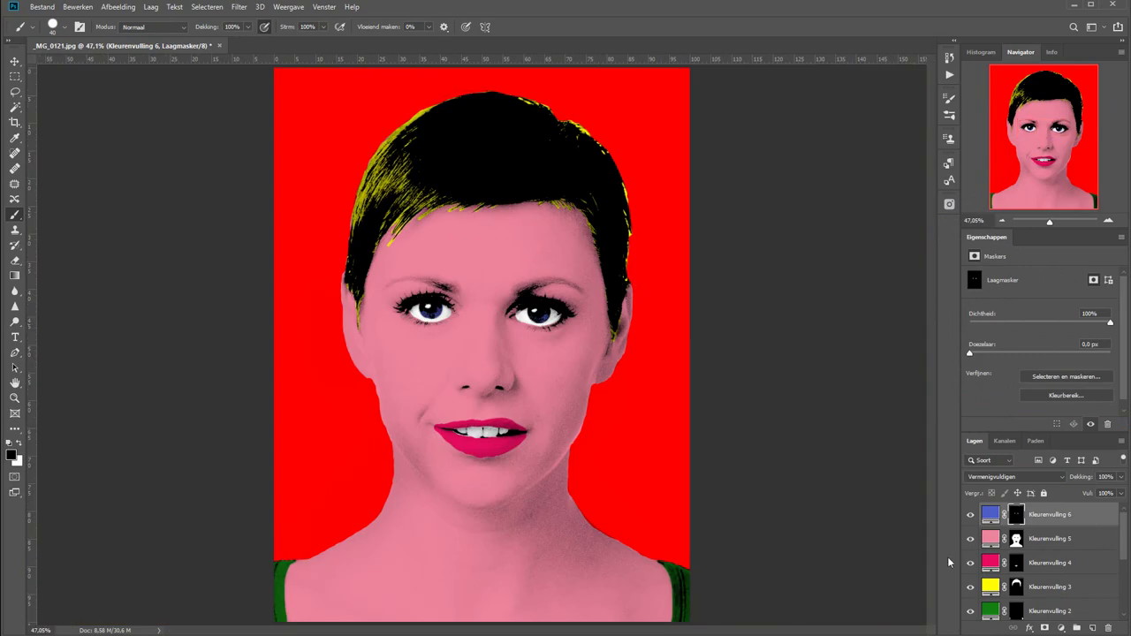
- Change the skin fill Kleurenvulling 5 to a lighter pink
double_click(990, 538)
click(727, 229)
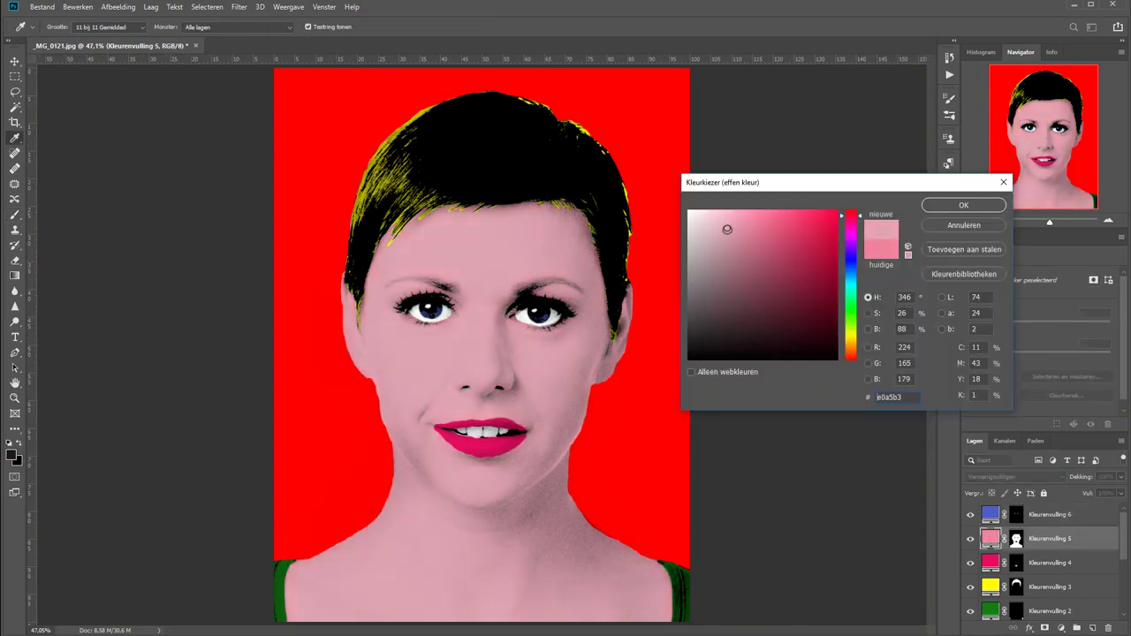
click(726, 224)
click(961, 206)
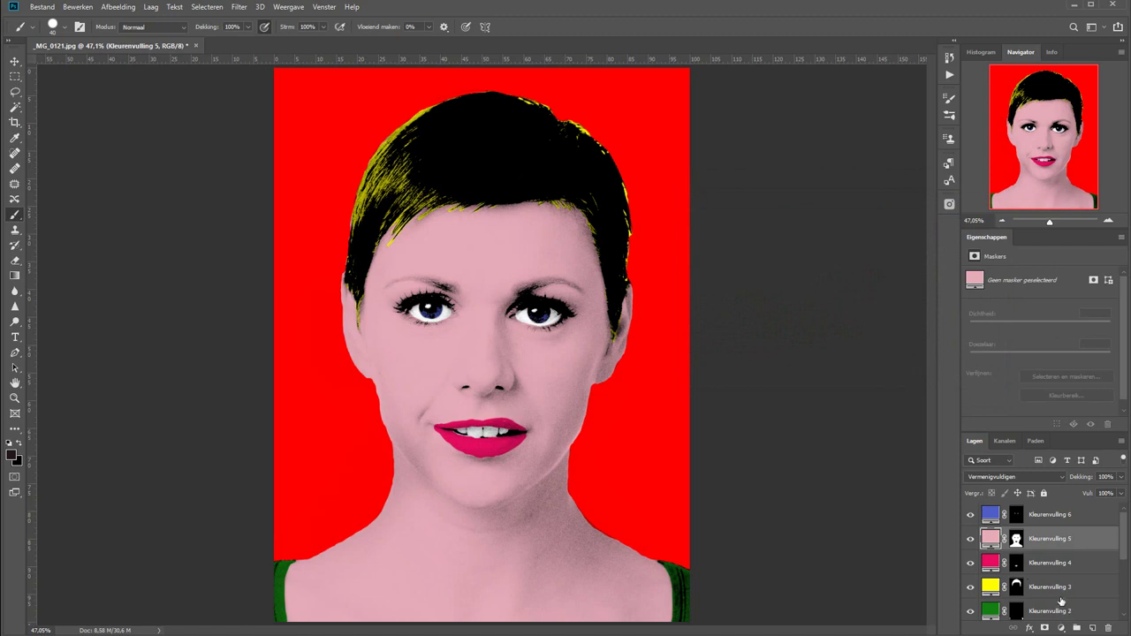
- Preview an orange hue on the hair fill, then cancel to keep it yellow
double_click(991, 589)
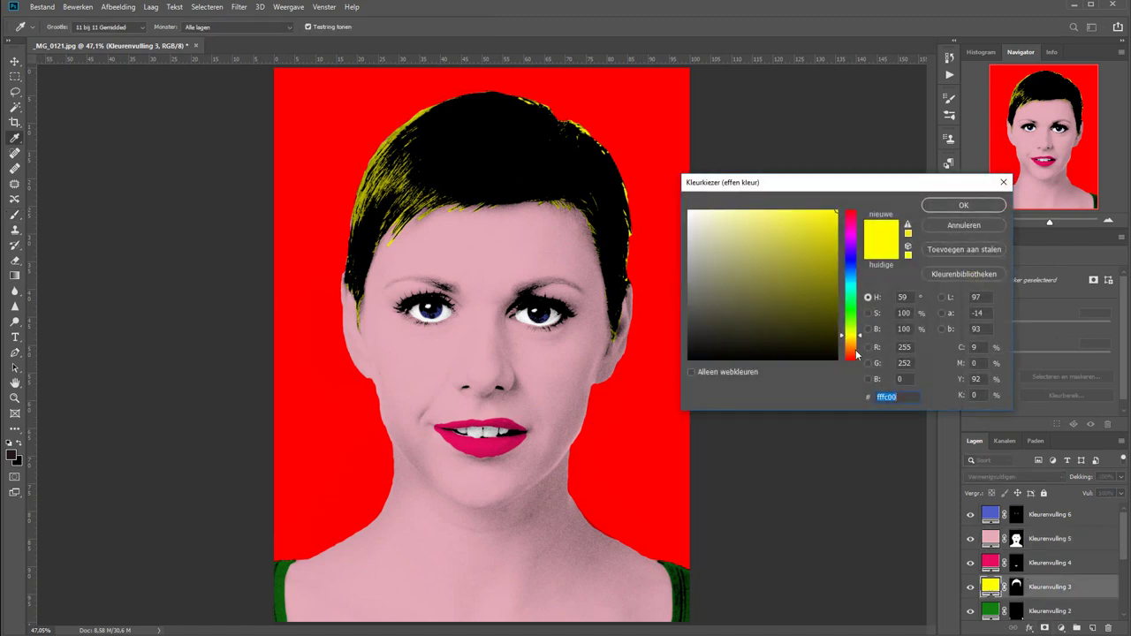
drag(854, 347, 854, 341)
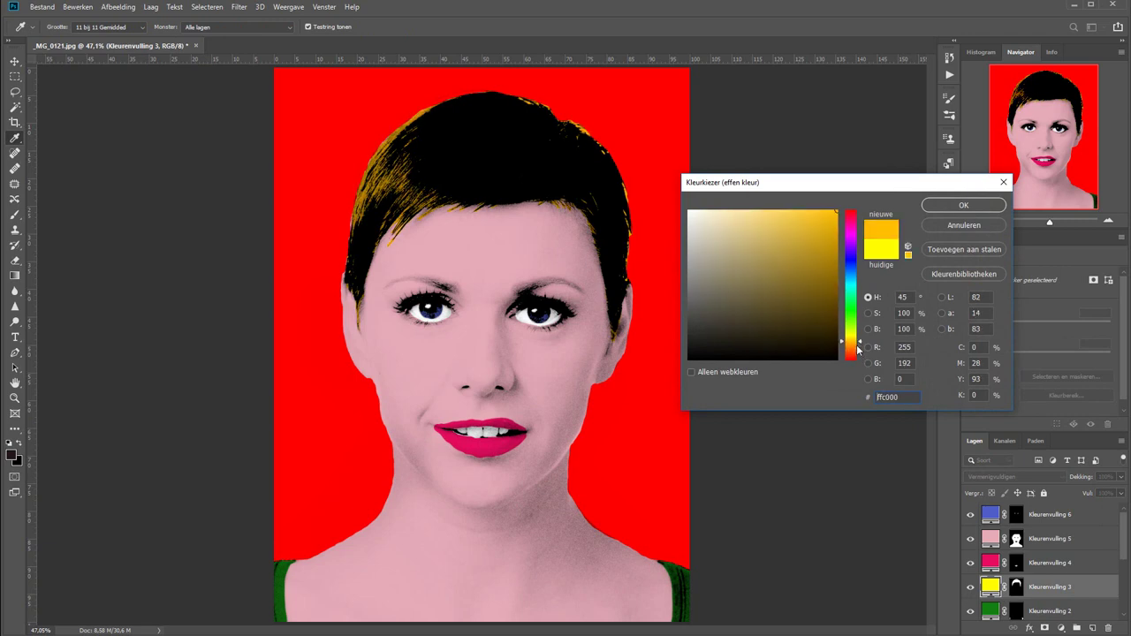
click(950, 224)
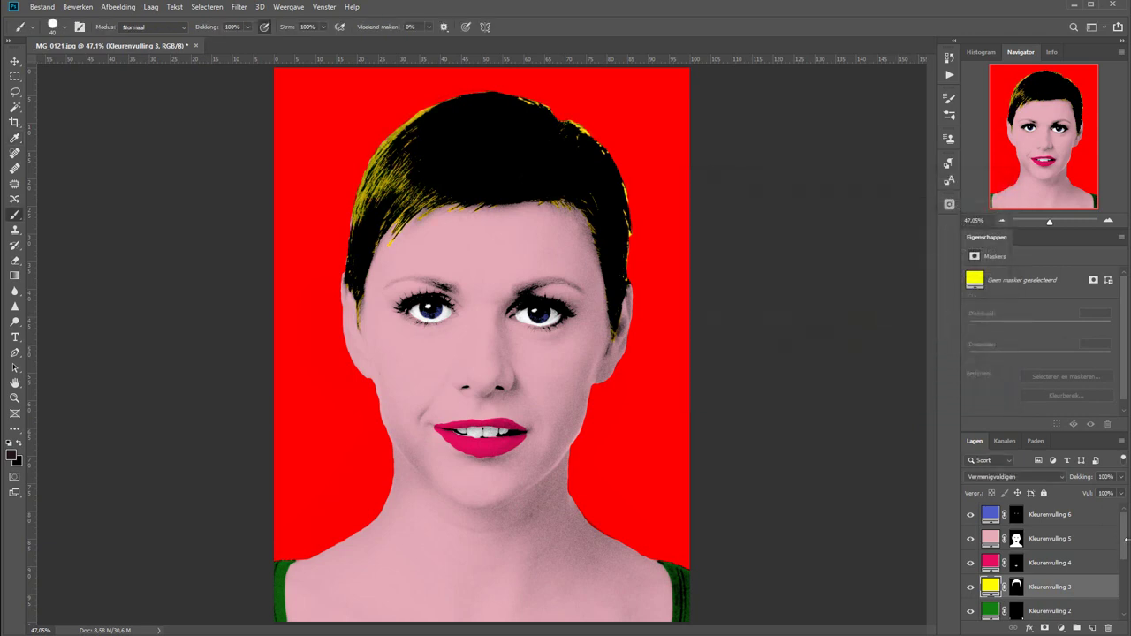
- Change the lip fill Kleurenvulling 4 to a slightly deeper pink
click(992, 564)
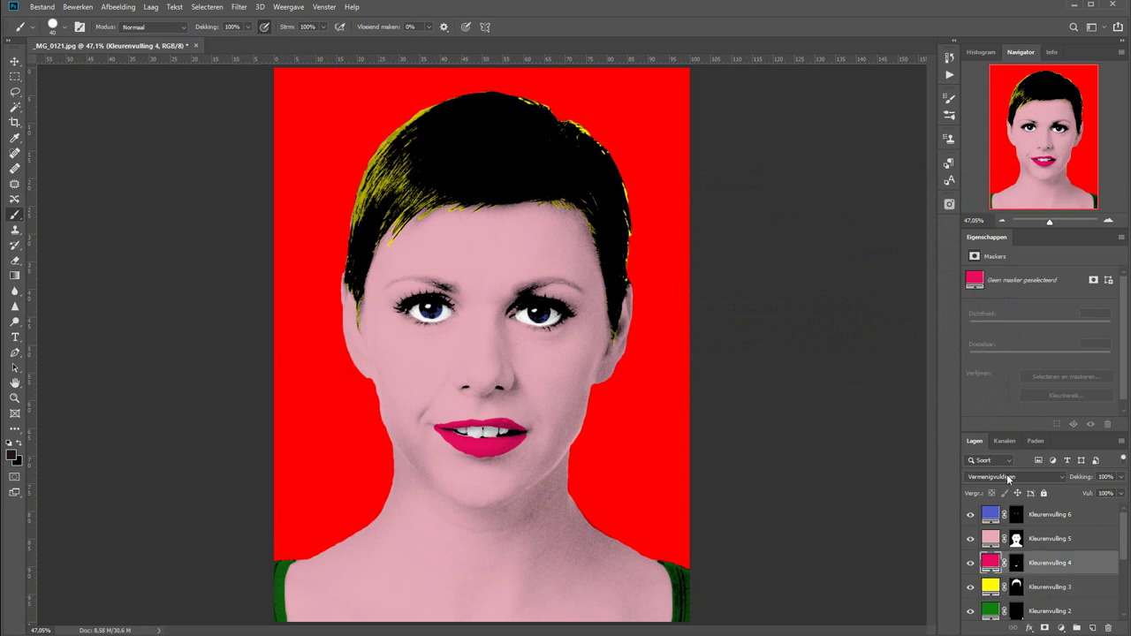
double_click(990, 563)
drag(813, 243, 810, 232)
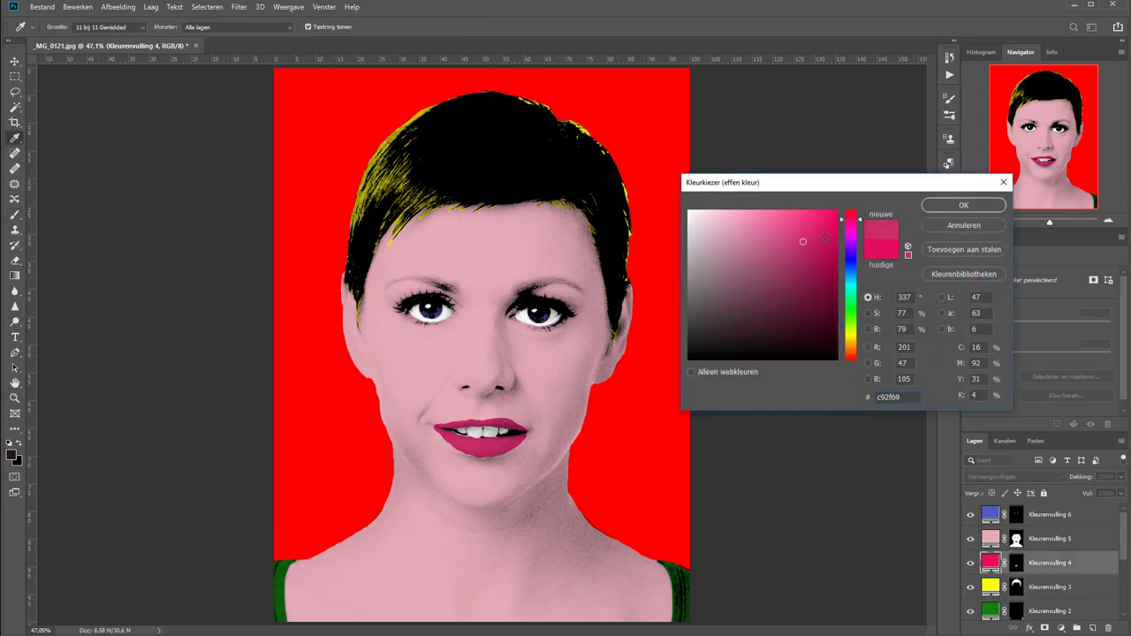
click(939, 206)
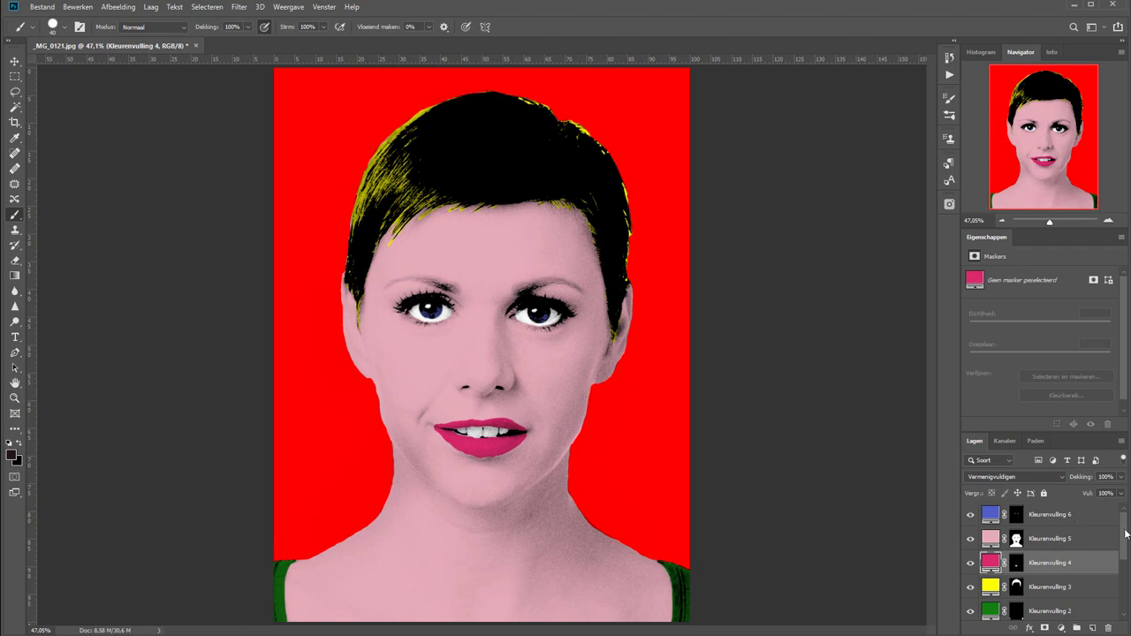
drag(1126, 533, 1126, 594)
- Set Niveaus 1 input levels to 56, 2,61, 237 and darken the background red to d11d1d
click(997, 564)
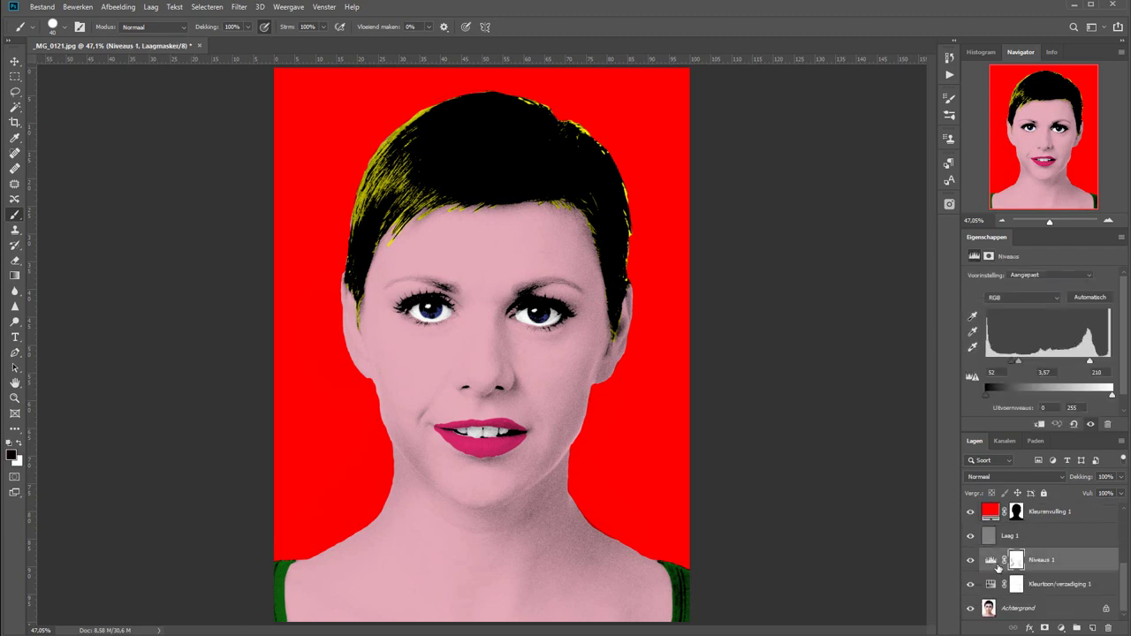
drag(1013, 363, 1092, 363)
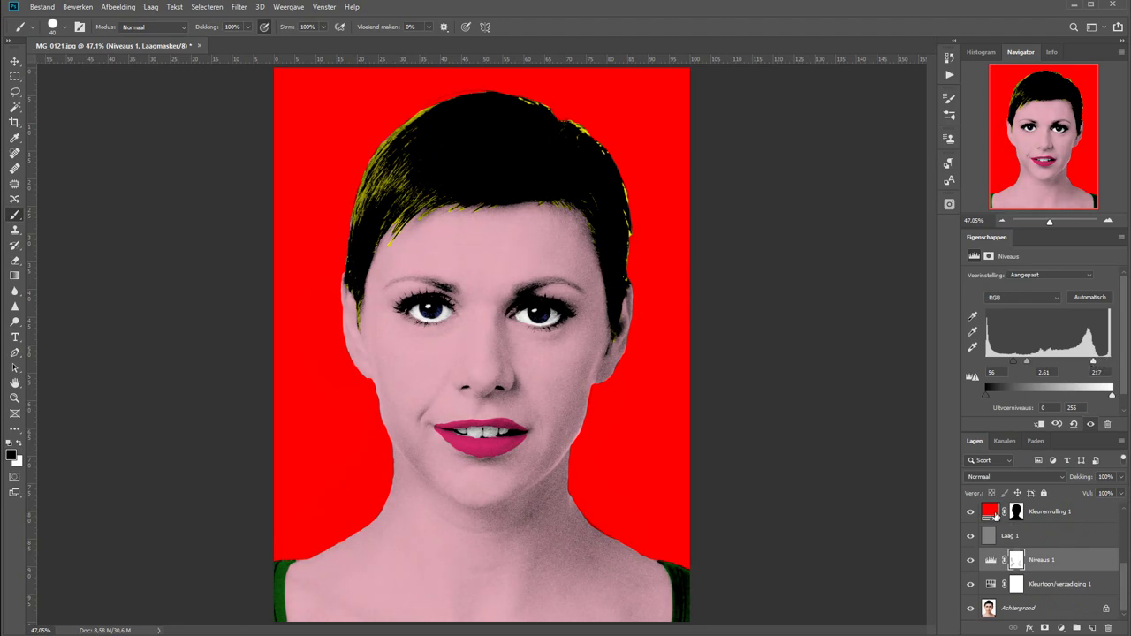
double_click(990, 512)
drag(818, 237, 813, 247)
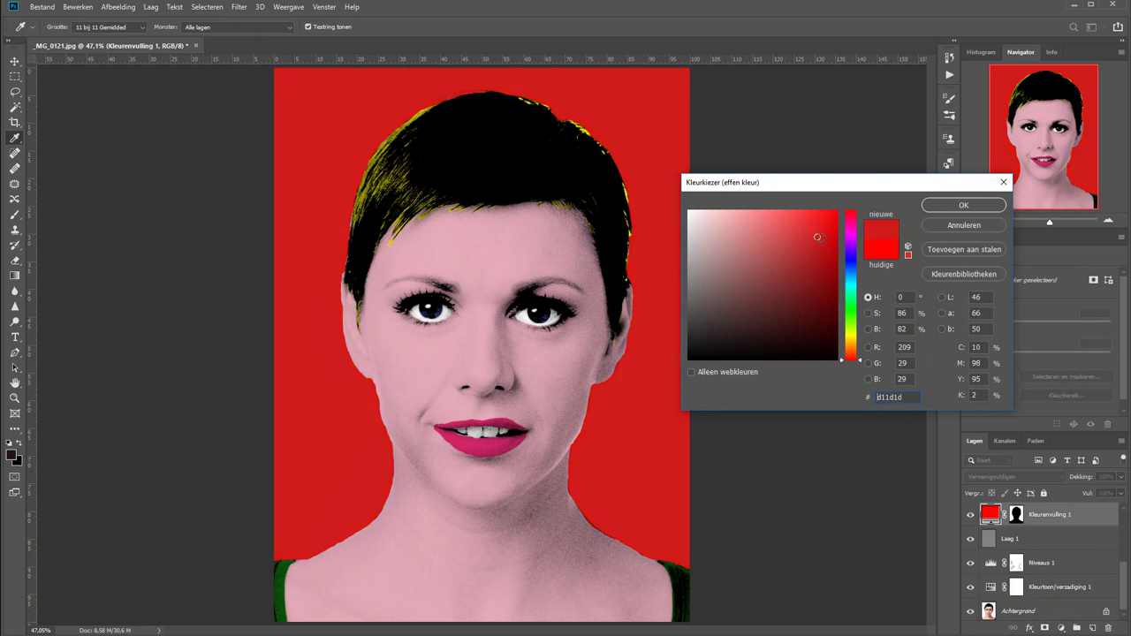
click(963, 205)
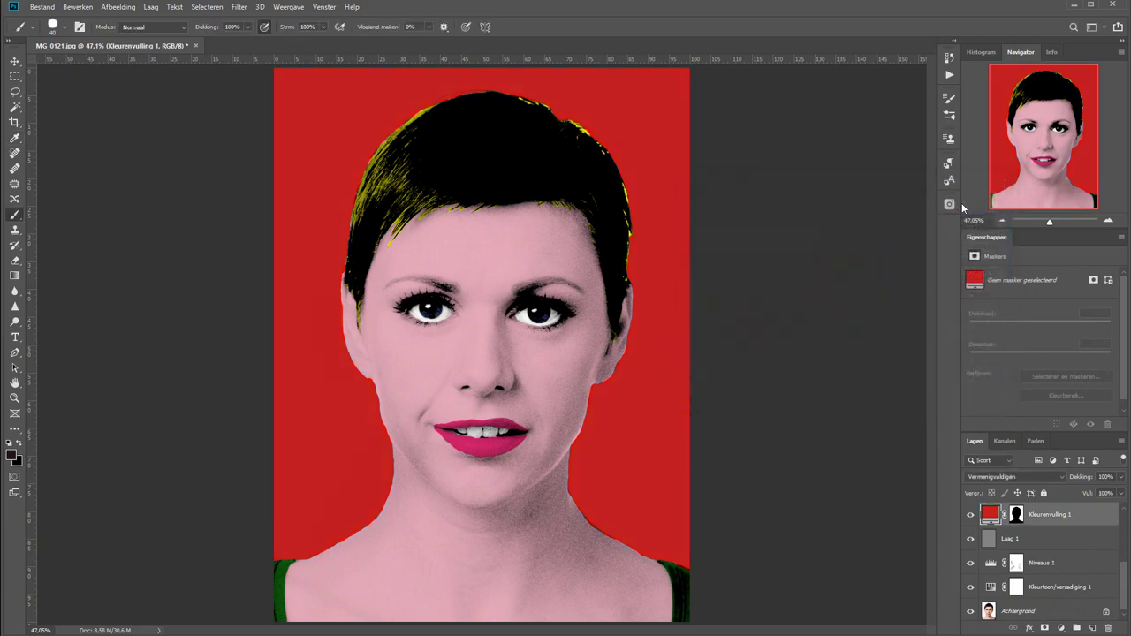